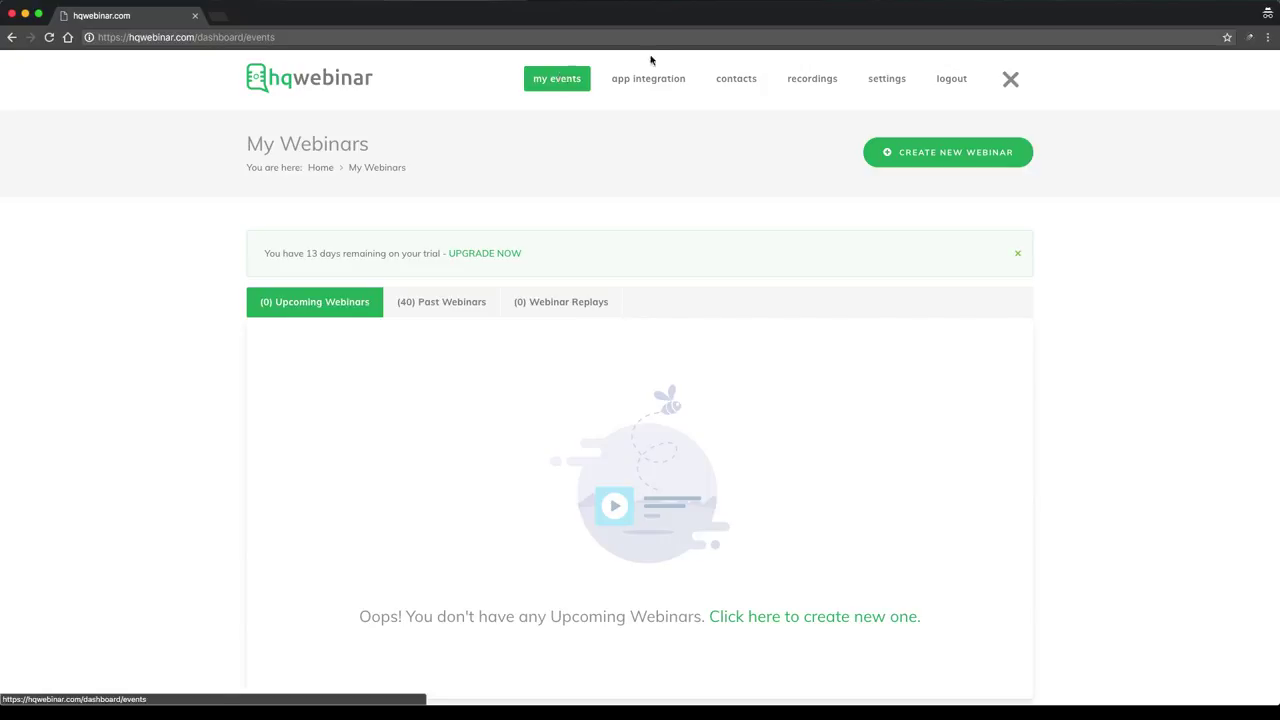
Browse the past, replay and upcoming webinar lists, ending on Upcoming Webinars
{"action": "left_click", "coordinate": [1010, 82]}
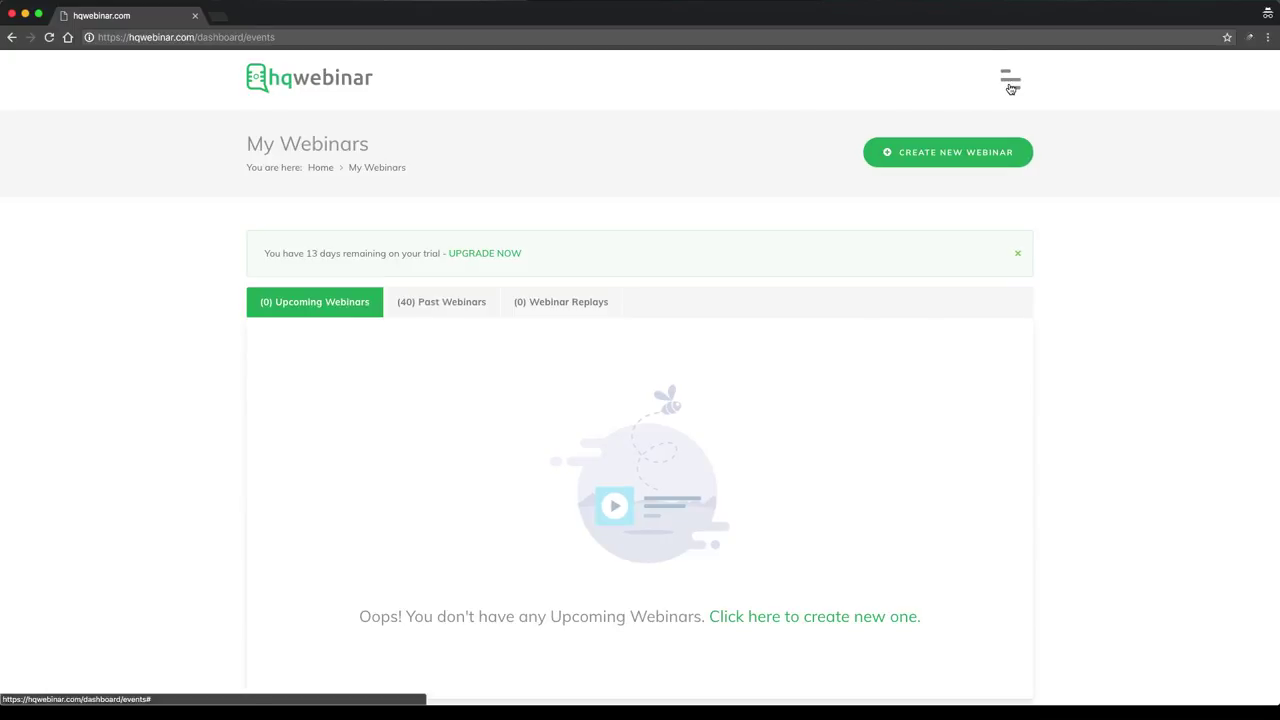
{"action": "left_click", "coordinate": [1011, 86]}
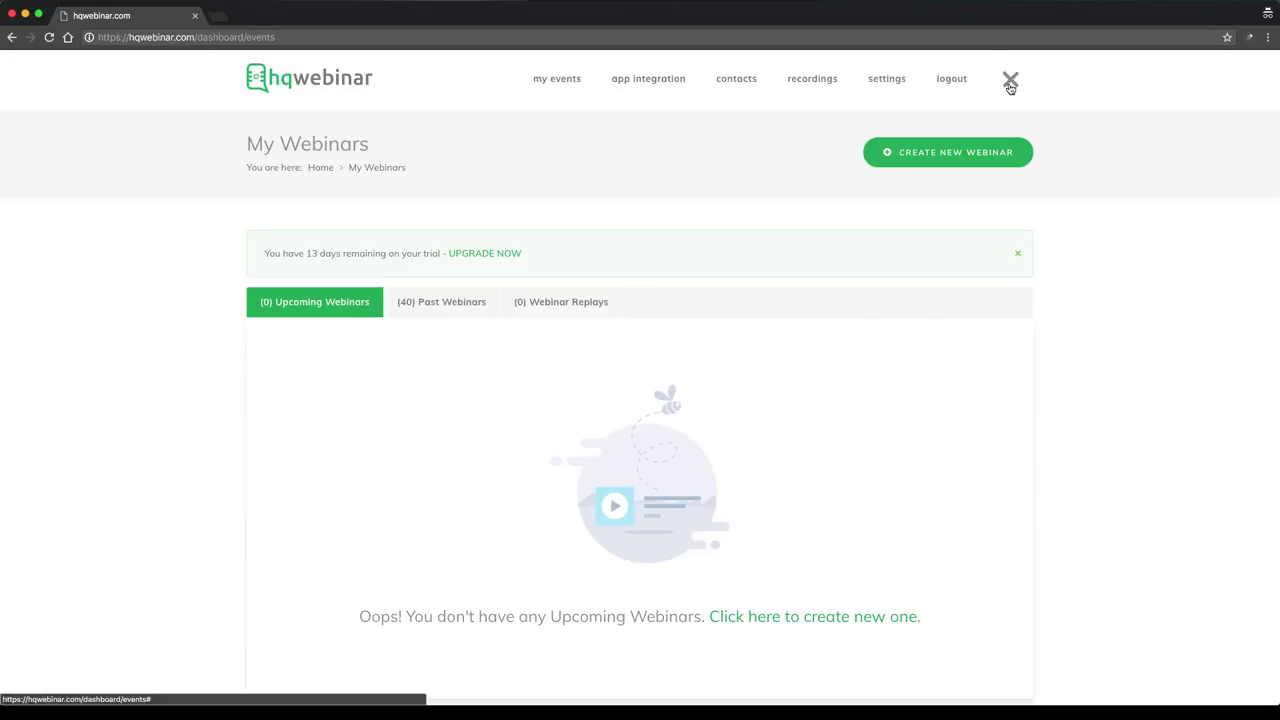
{"action": "left_click", "coordinate": [1010, 84]}
{"action": "left_click", "coordinate": [1010, 84]}
{"action": "left_click", "coordinate": [442, 310]}
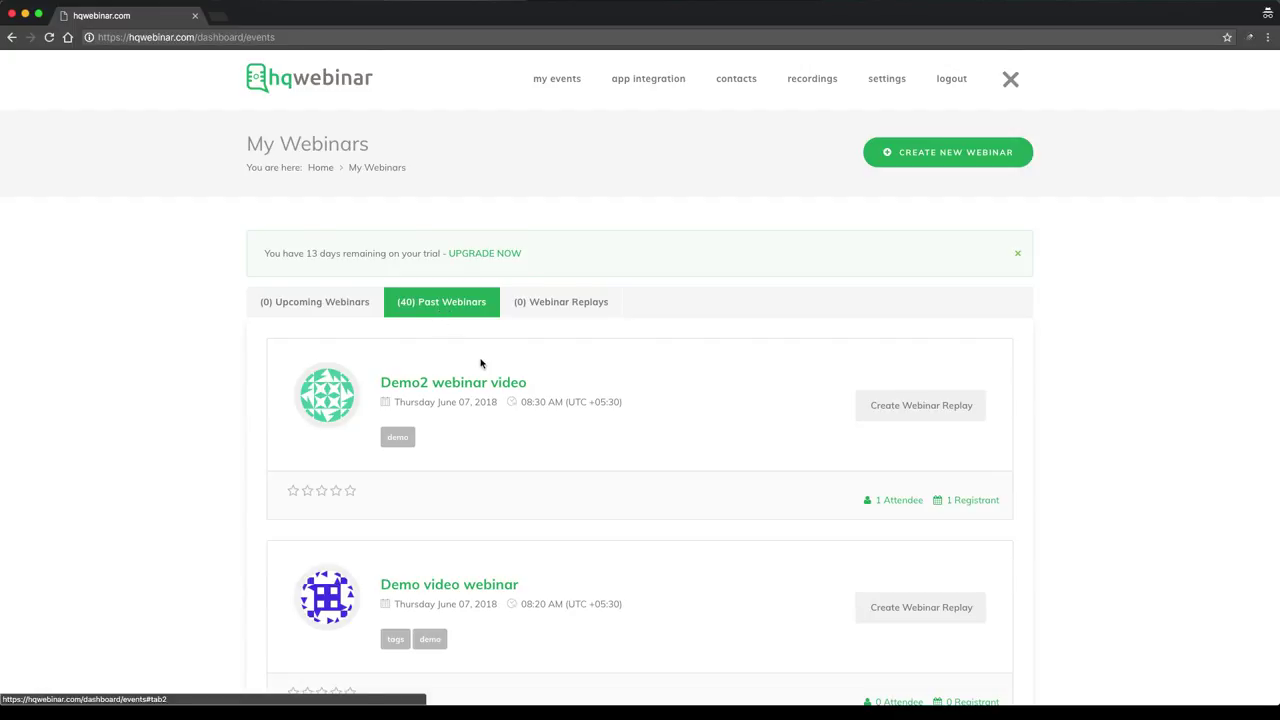
{"action": "scroll", "coordinate": [482, 365], "scroll_direction": "down", "scroll_amount": 5}
{"action": "scroll", "coordinate": [482, 365], "scroll_direction": "up", "scroll_amount": 6}
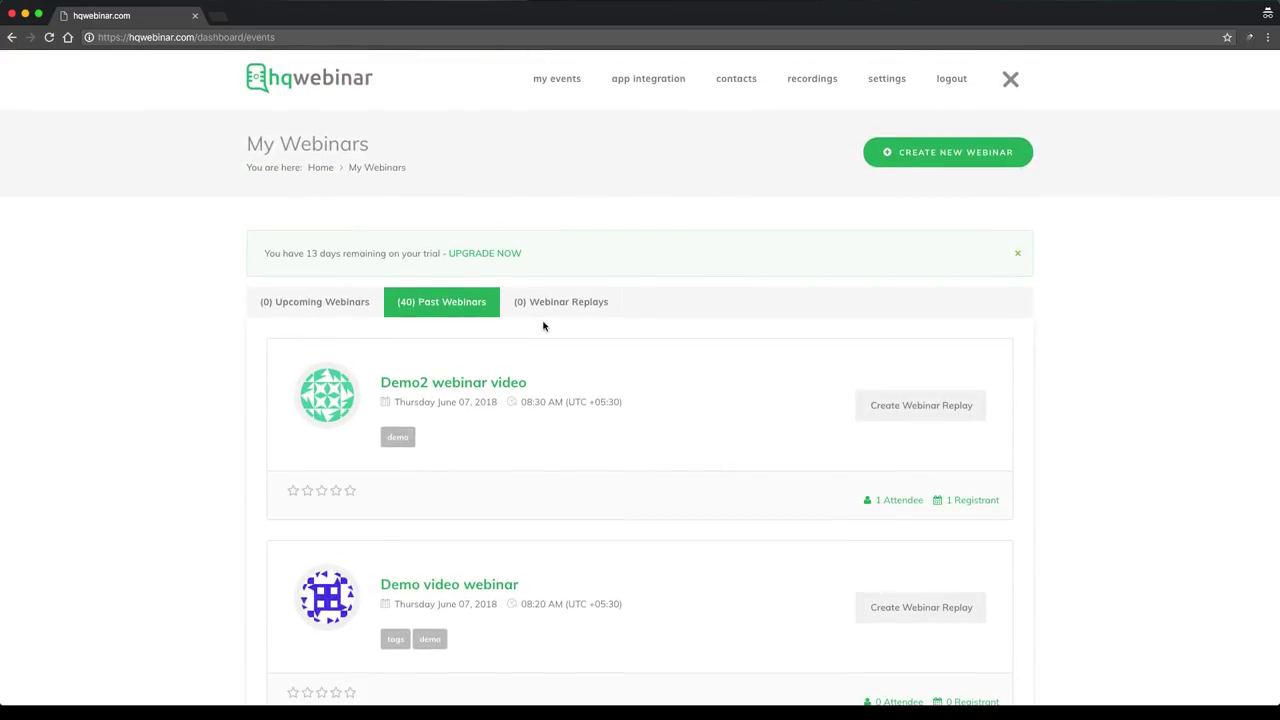
{"action": "left_click", "coordinate": [563, 309]}
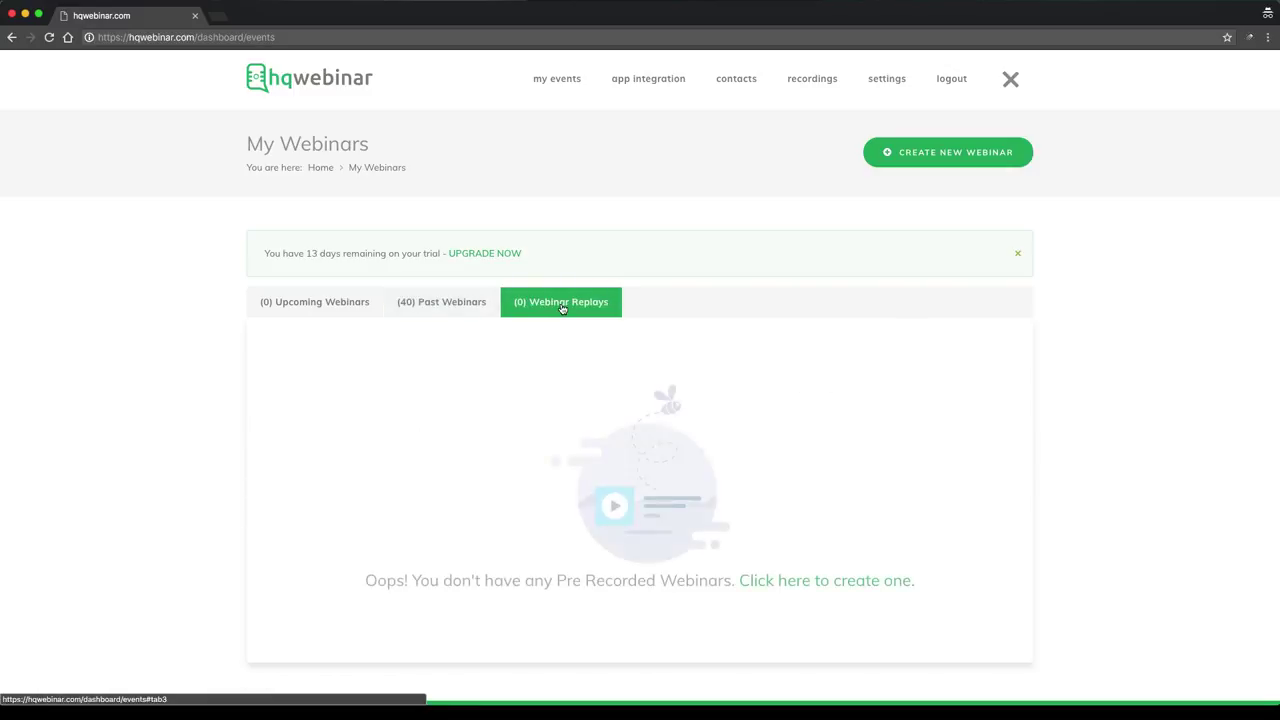
{"action": "left_click", "coordinate": [327, 315]}
{"action": "left_click", "coordinate": [417, 311]}
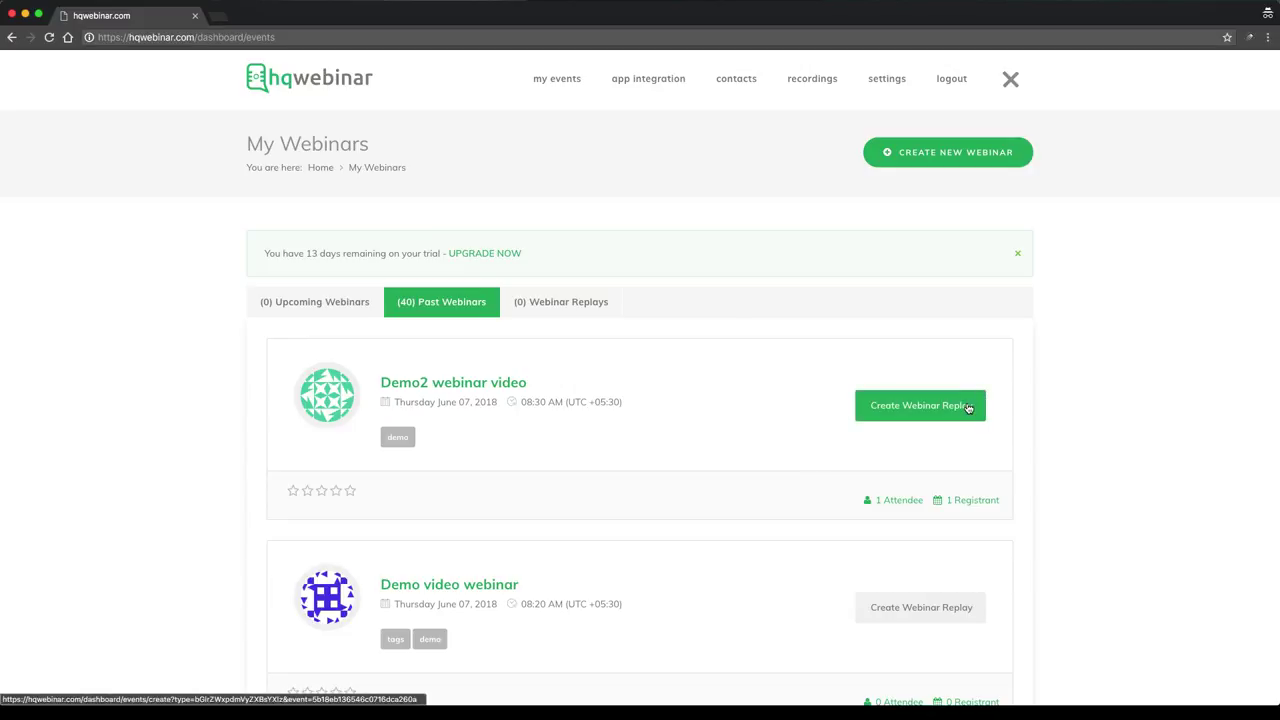
{"action": "left_click", "coordinate": [333, 312]}
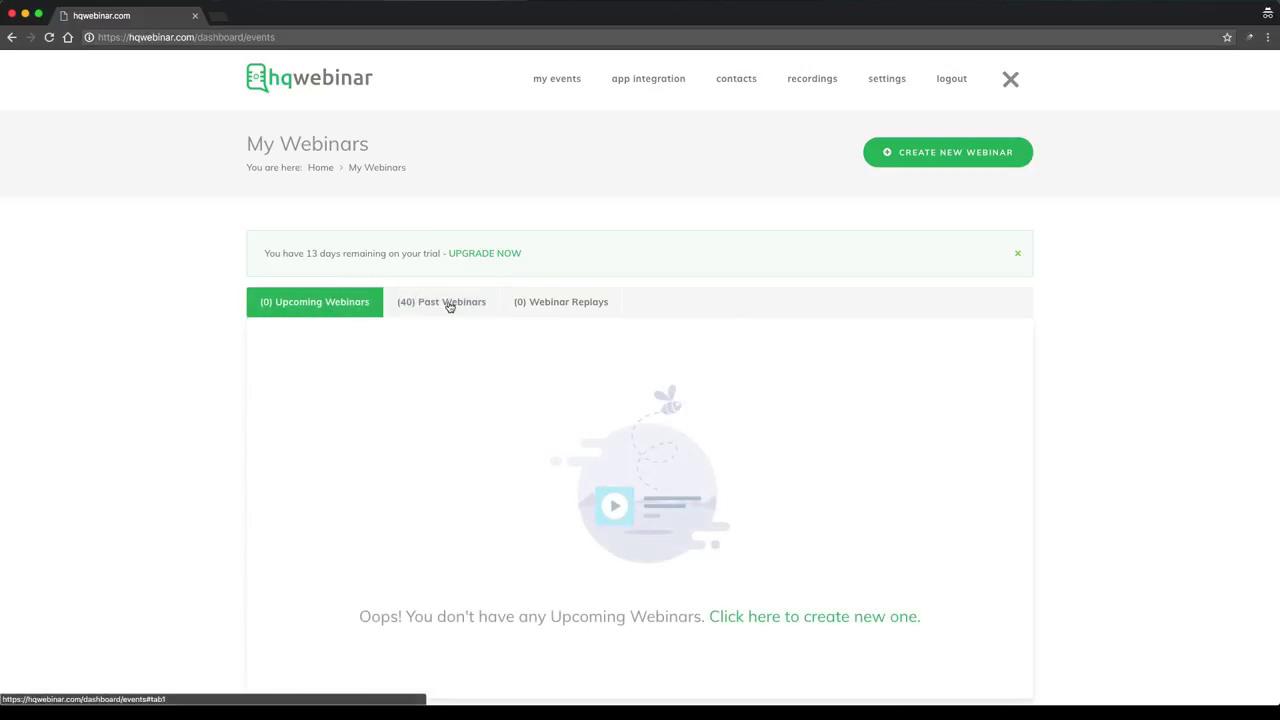
Start a new webinar titled 'Demo video for now', leaving the time zone unchanged
{"action": "left_click", "coordinate": [940, 160]}
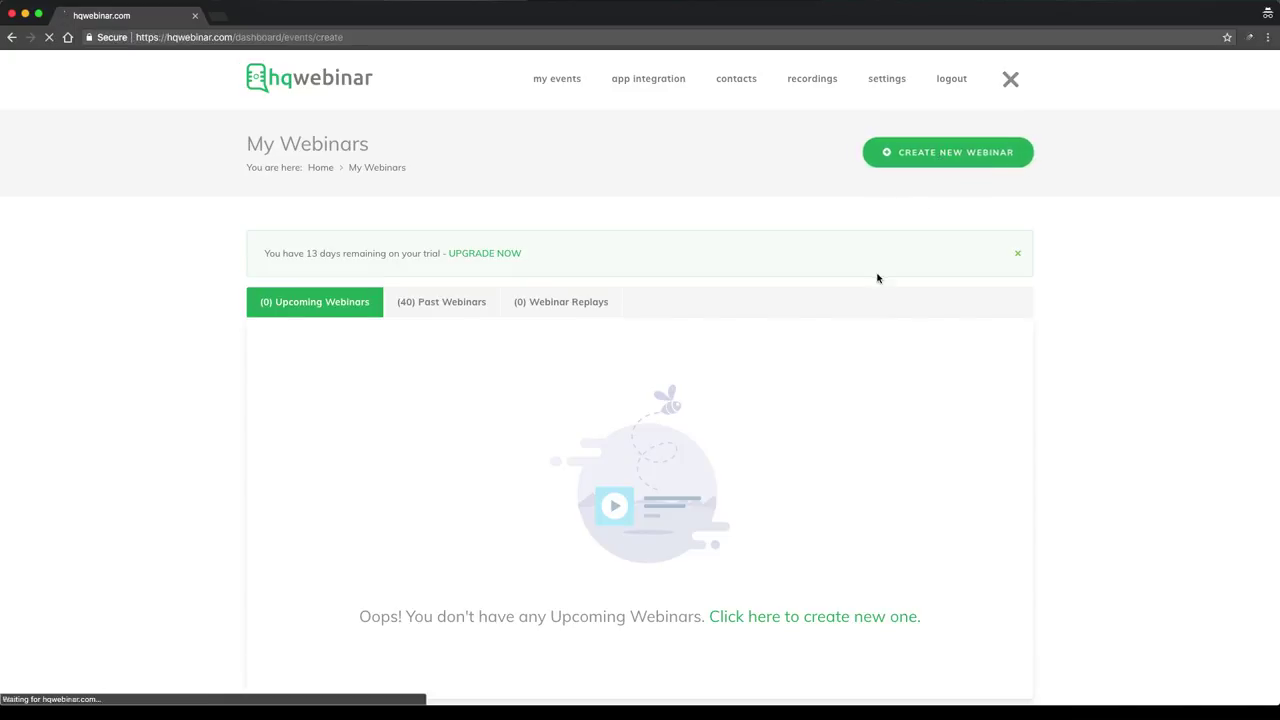
{"action": "scroll", "coordinate": [450, 340], "scroll_direction": "down", "scroll_amount": 4}
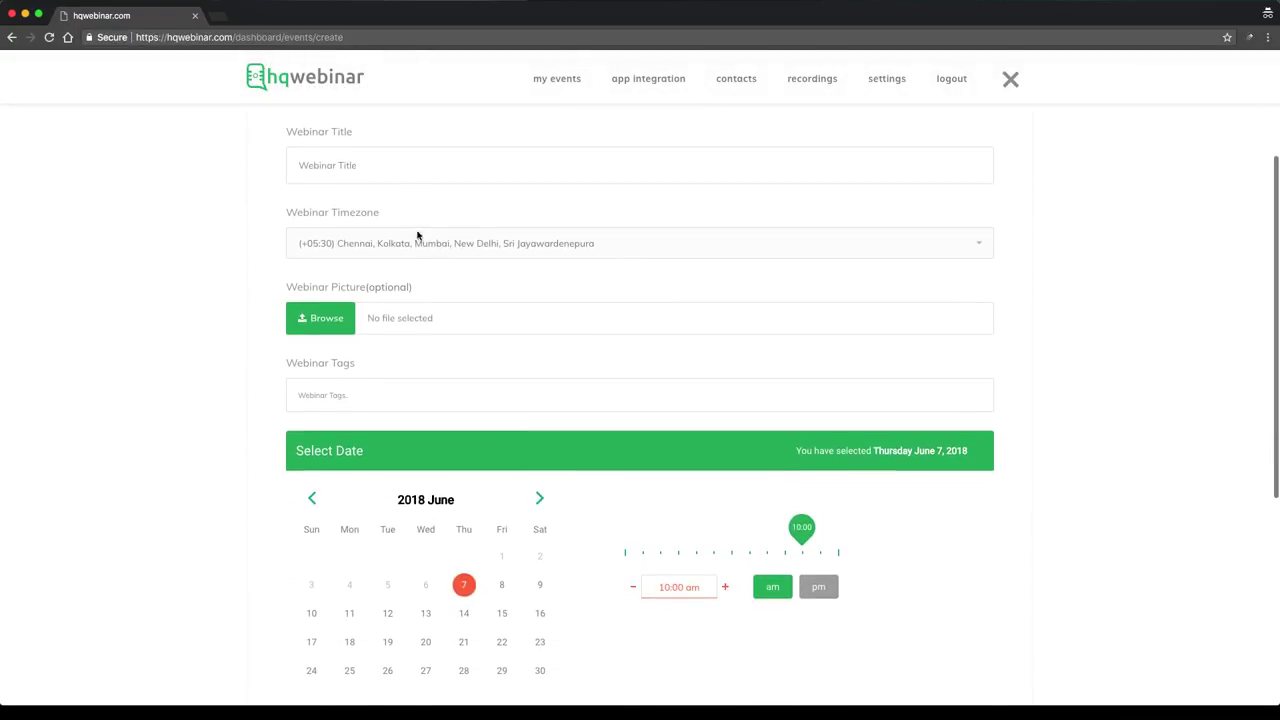
{"action": "left_click", "coordinate": [402, 164]}
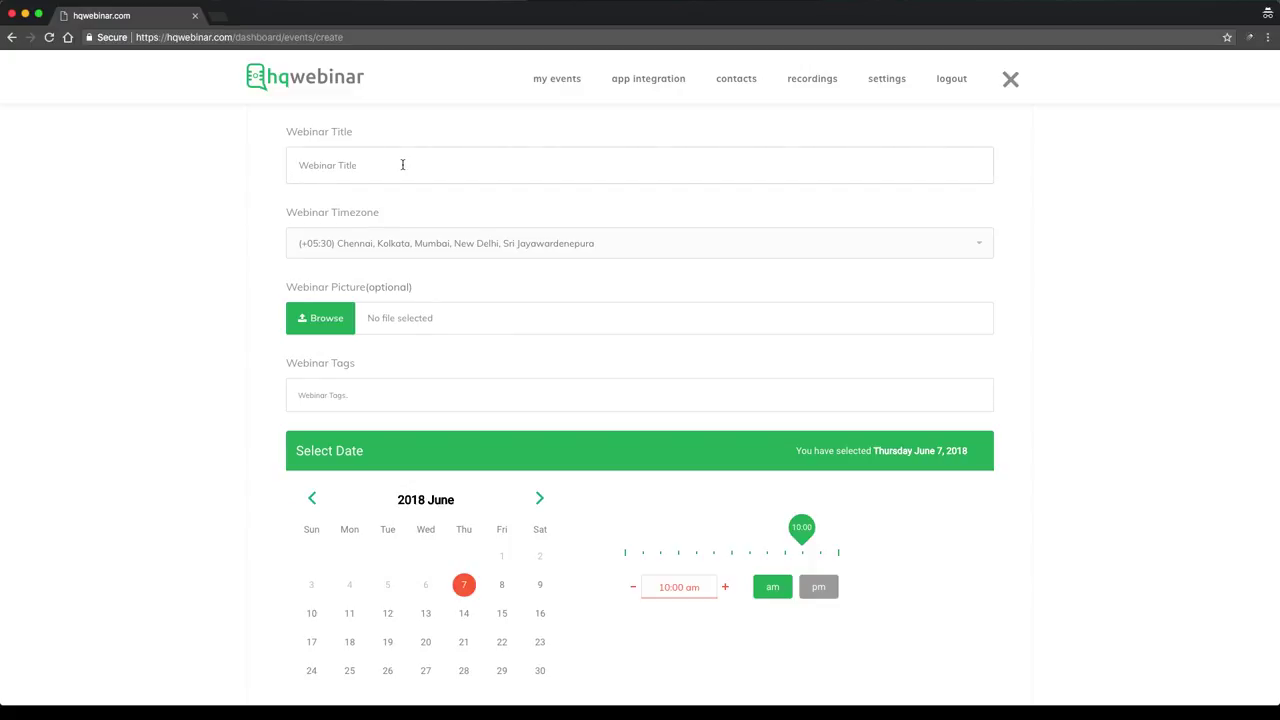
{"action": "type", "text": "Demo video for now"}
{"action": "left_click", "coordinate": [393, 257]}
{"action": "left_click", "coordinate": [275, 250]}
{"action": "left_click", "coordinate": [381, 253]}
{"action": "scroll", "coordinate": [386, 365], "scroll_direction": "up", "scroll_amount": 1}
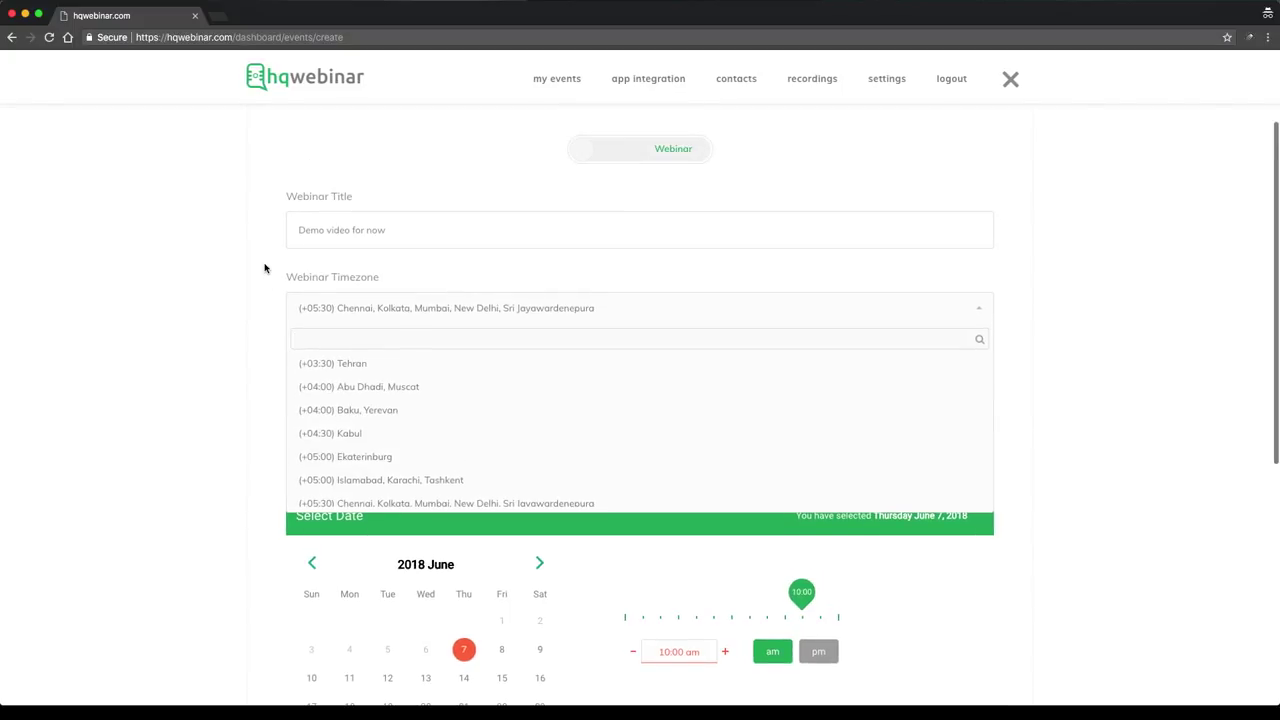
{"action": "left_click", "coordinate": [254, 334]}
{"action": "scroll", "coordinate": [300, 300], "scroll_direction": "down", "scroll_amount": 2}
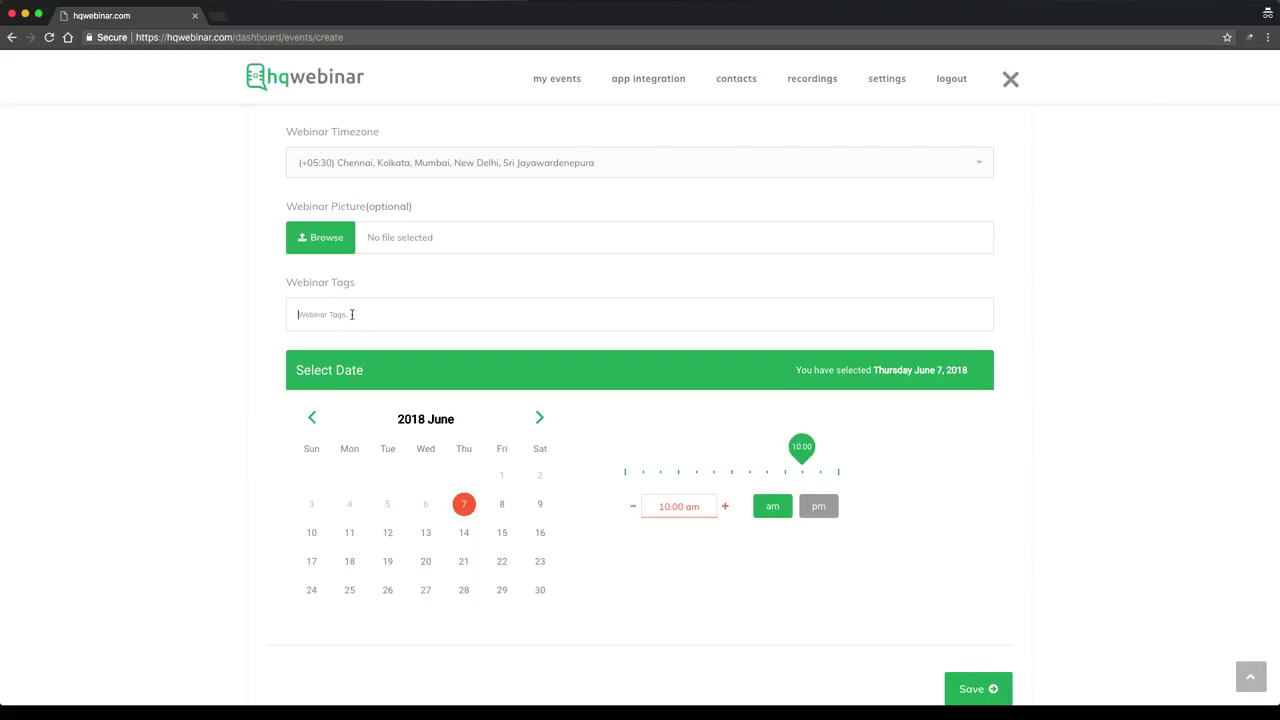
Add the tags demo, tags and webinar, and adjust the webinar's start time
{"action": "type", "text": "demo"}
{"action": "key", "text": "Return"}
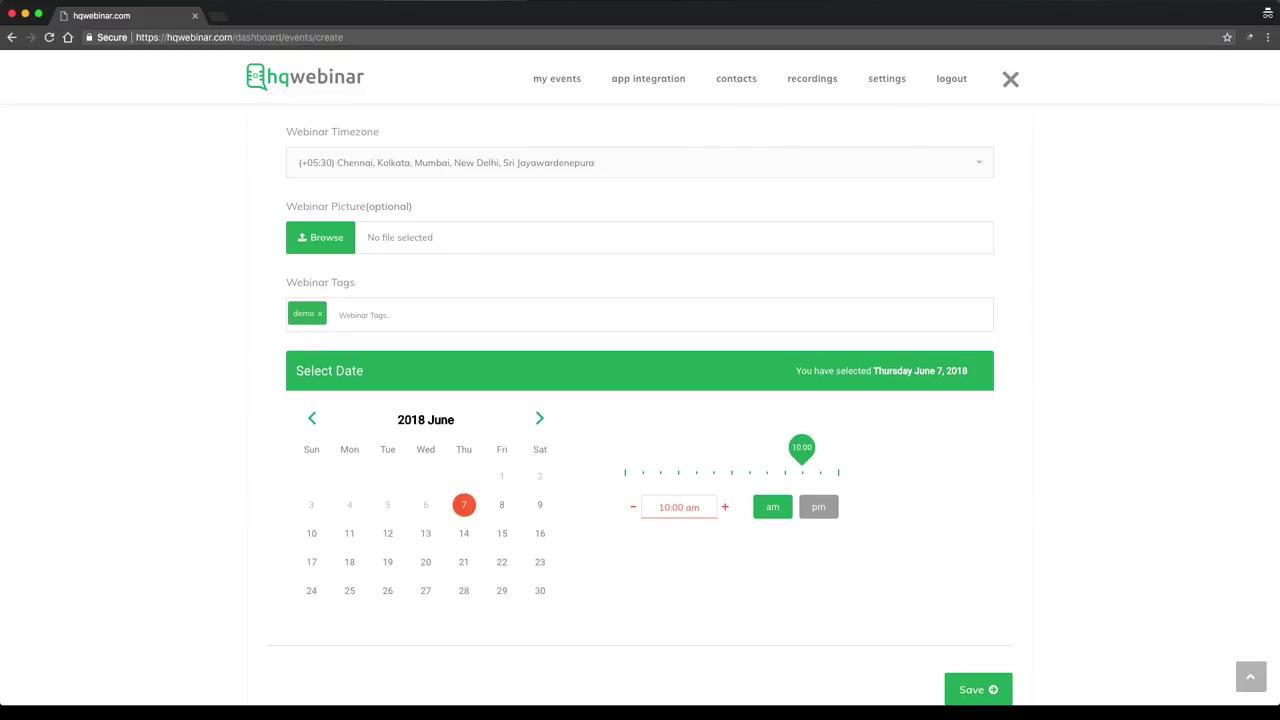
{"action": "type", "text": "togs"}
{"action": "key", "text": "Return"}
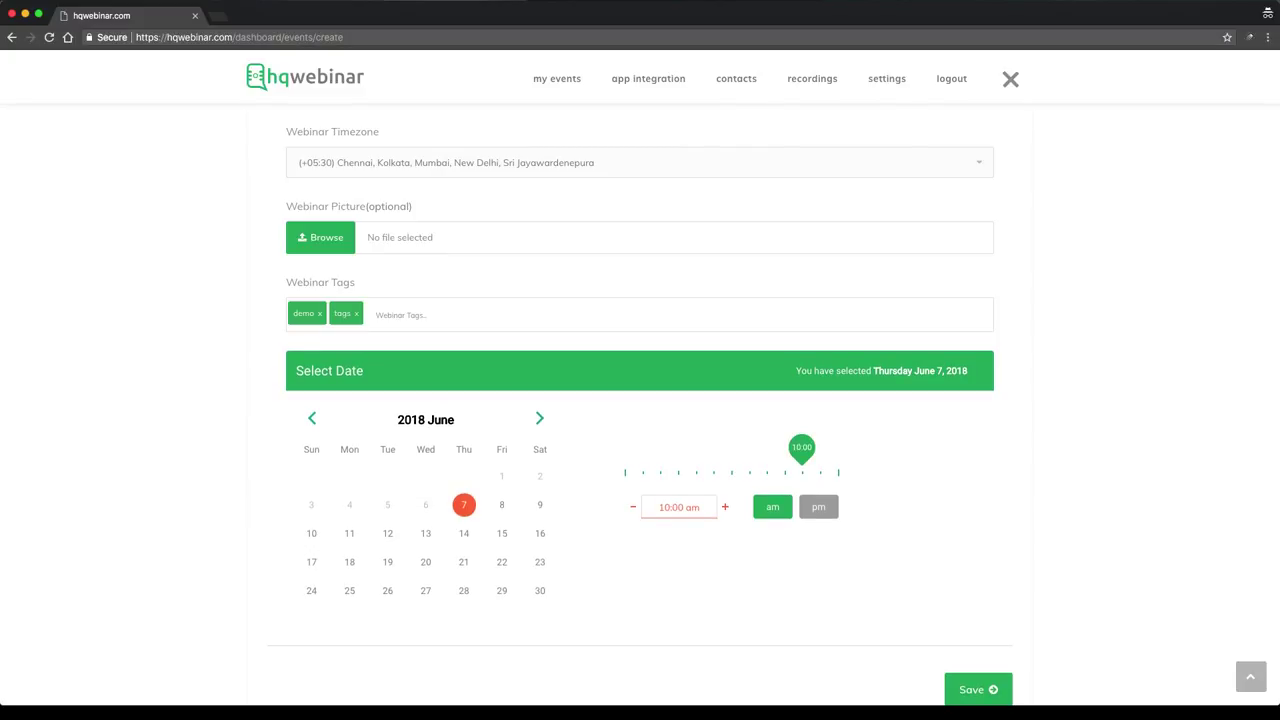
{"action": "type", "text": "webinar"}
{"action": "key", "text": "Return"}
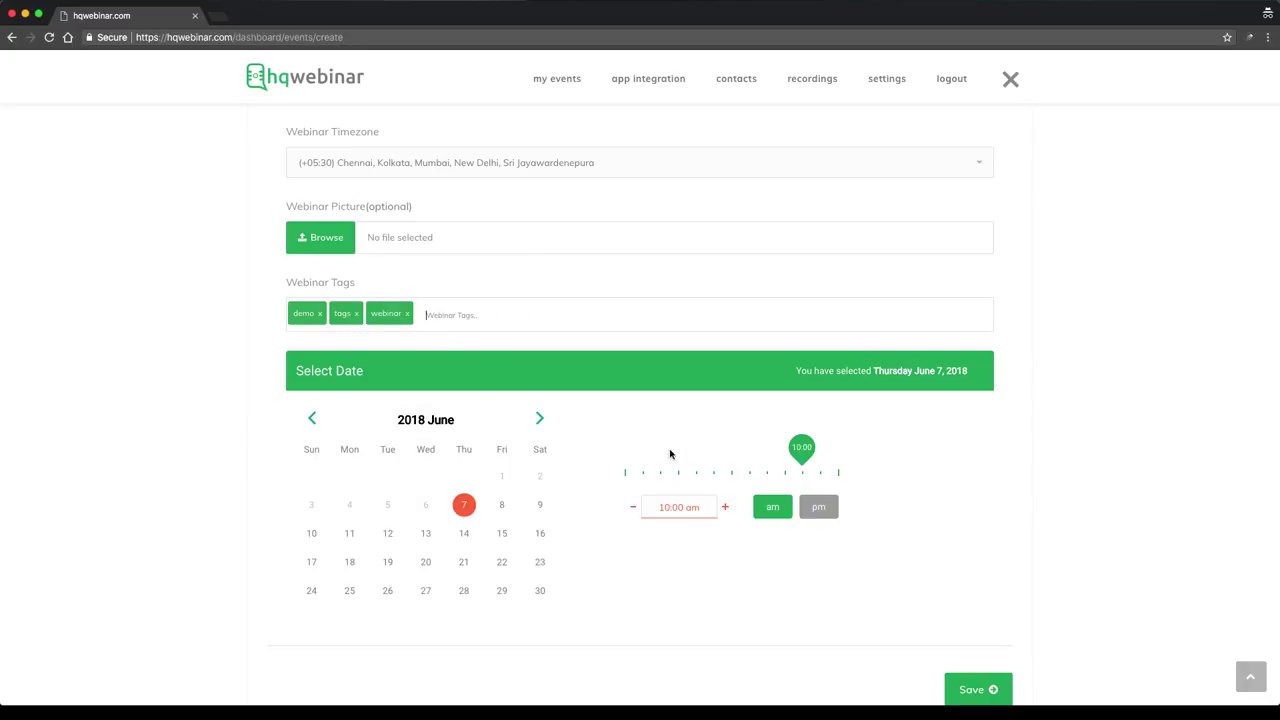
{"action": "left_click", "coordinate": [822, 510]}
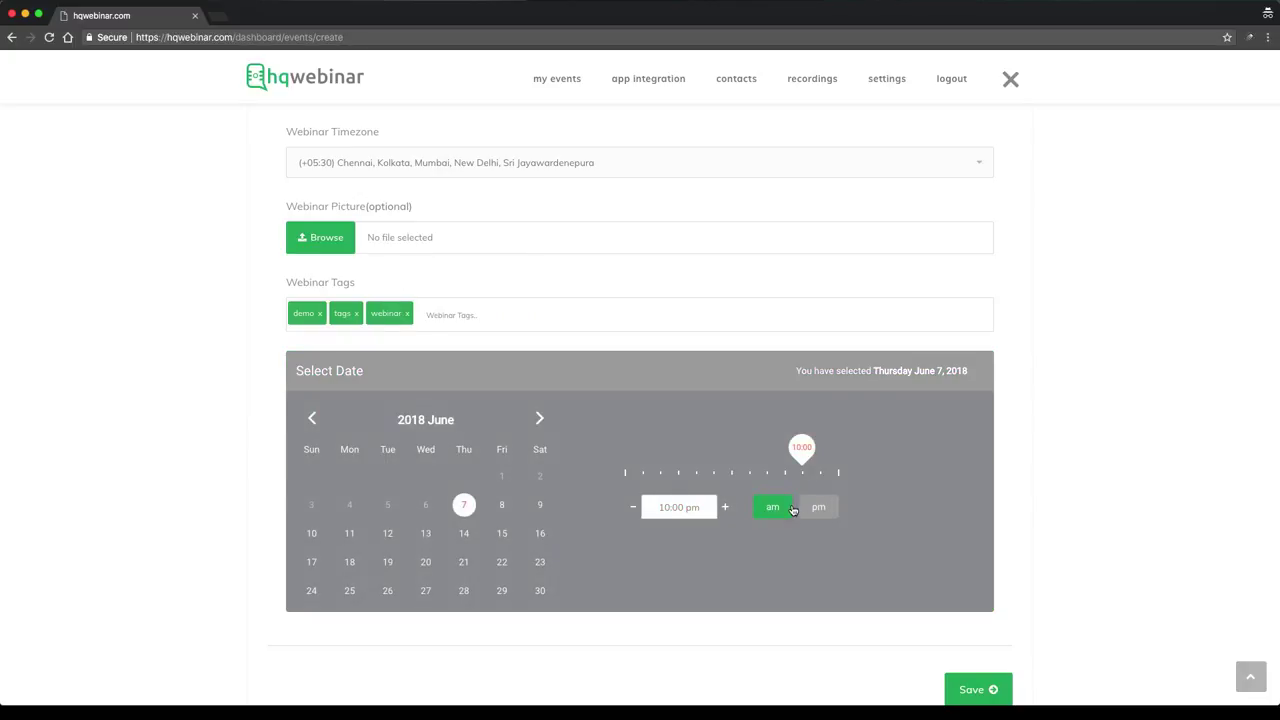
{"action": "left_click", "coordinate": [811, 512]}
{"action": "left_click_drag", "start_coordinate": [800, 452], "coordinate": [677, 465]}
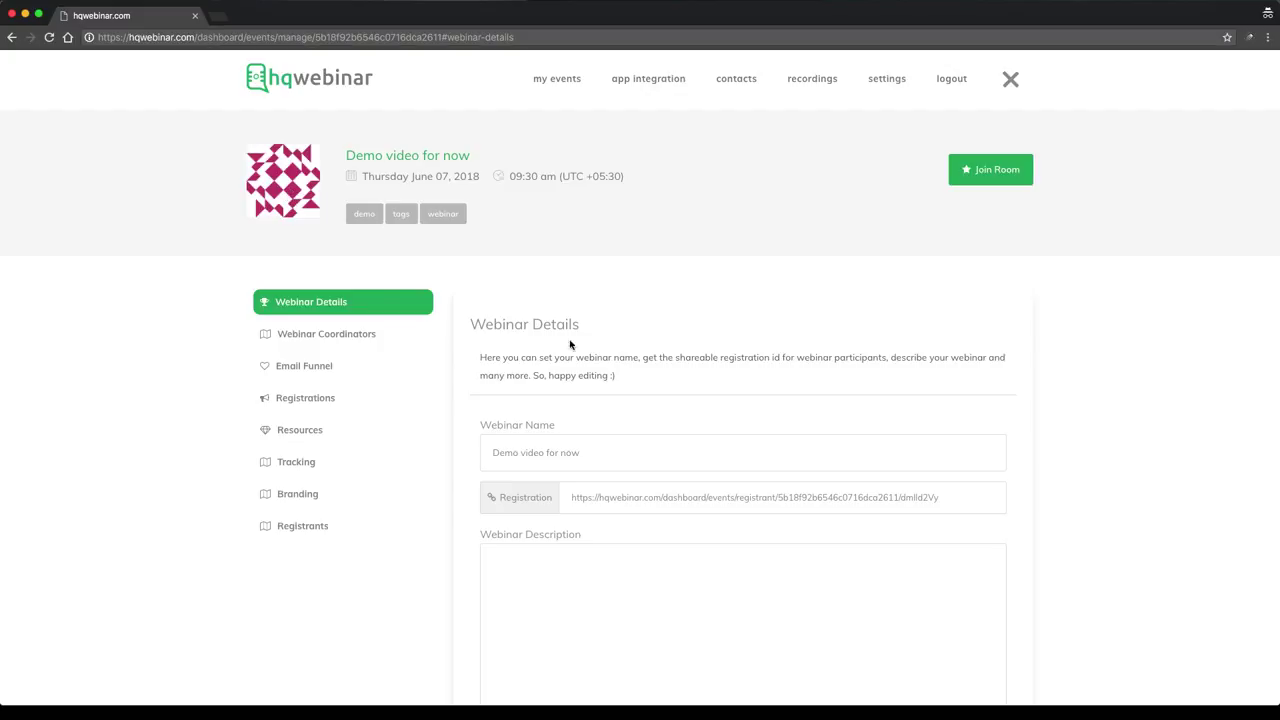
Enter 'this is webinar description' in the Webinar Description box
{"action": "scroll", "coordinate": [571, 343], "scroll_direction": "down", "scroll_amount": 2}
{"action": "scroll", "coordinate": [530, 318], "scroll_direction": "up", "scroll_amount": 2}
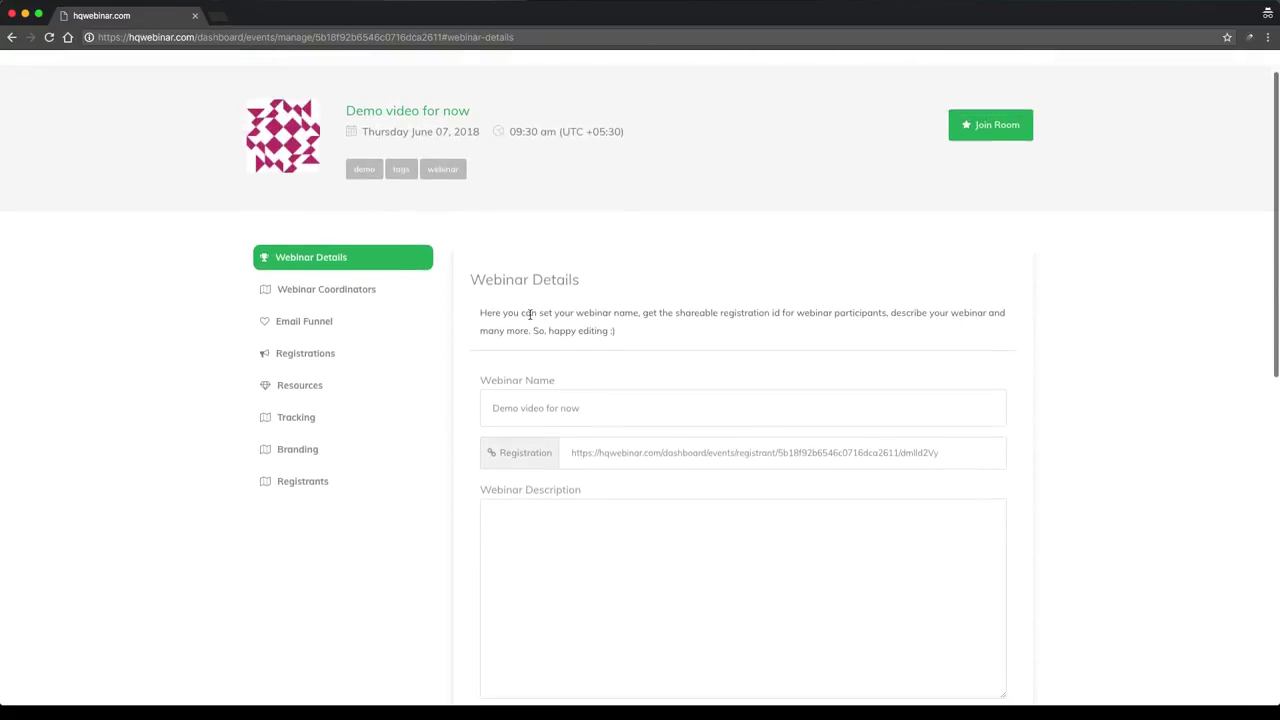
{"action": "left_click_drag", "start_coordinate": [347, 103], "coordinate": [500, 101]}
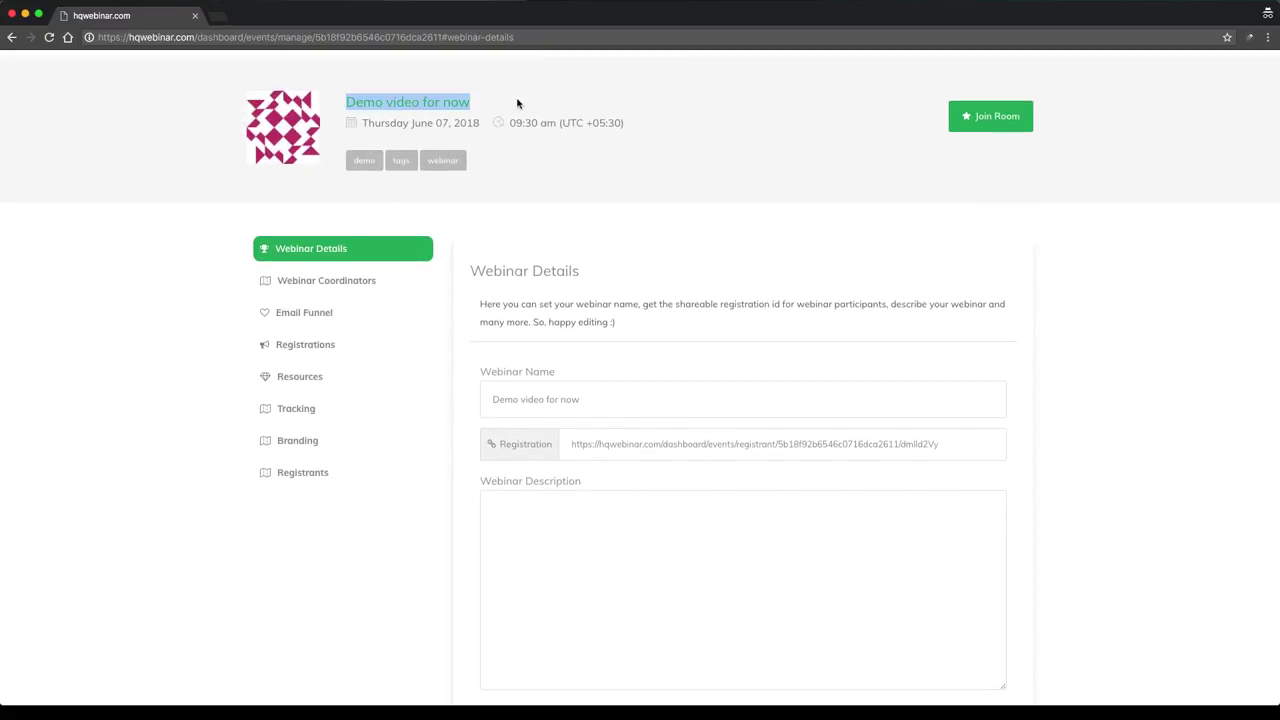
{"action": "left_click", "coordinate": [518, 103]}
{"action": "scroll", "coordinate": [517, 104], "scroll_direction": "up", "scroll_amount": 2}
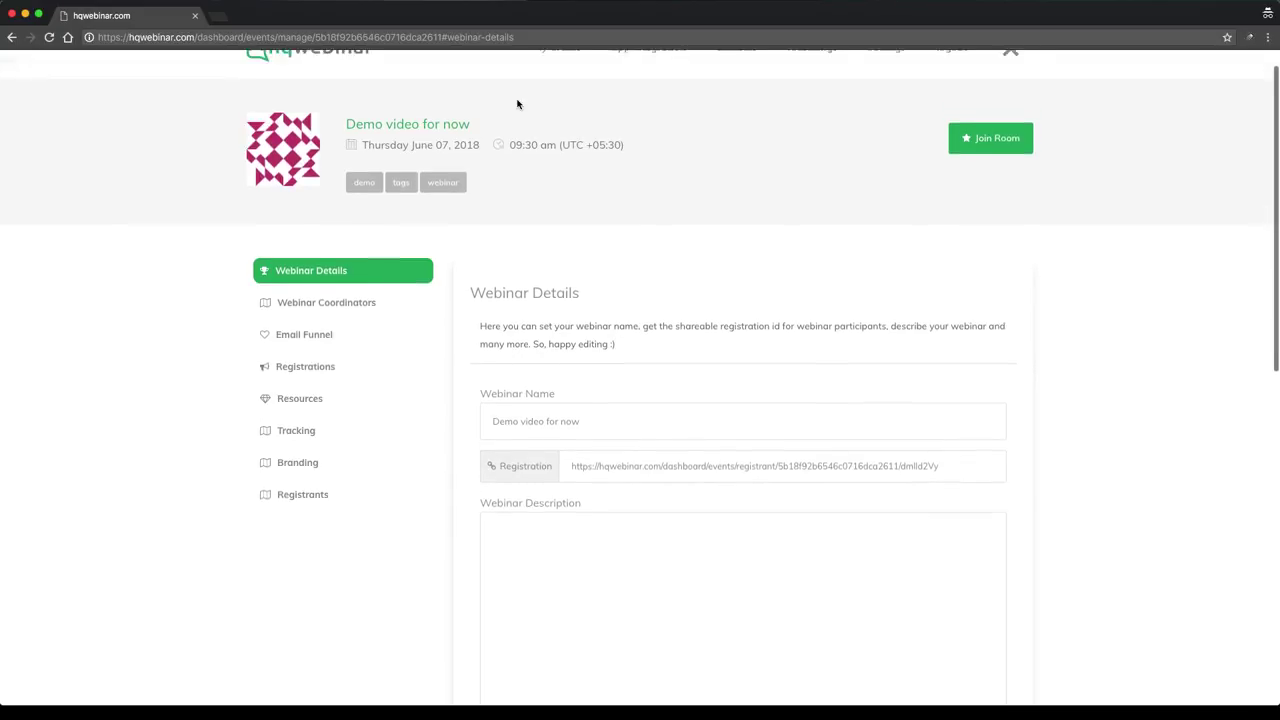
{"action": "mouse_move", "coordinate": [490, 157]}
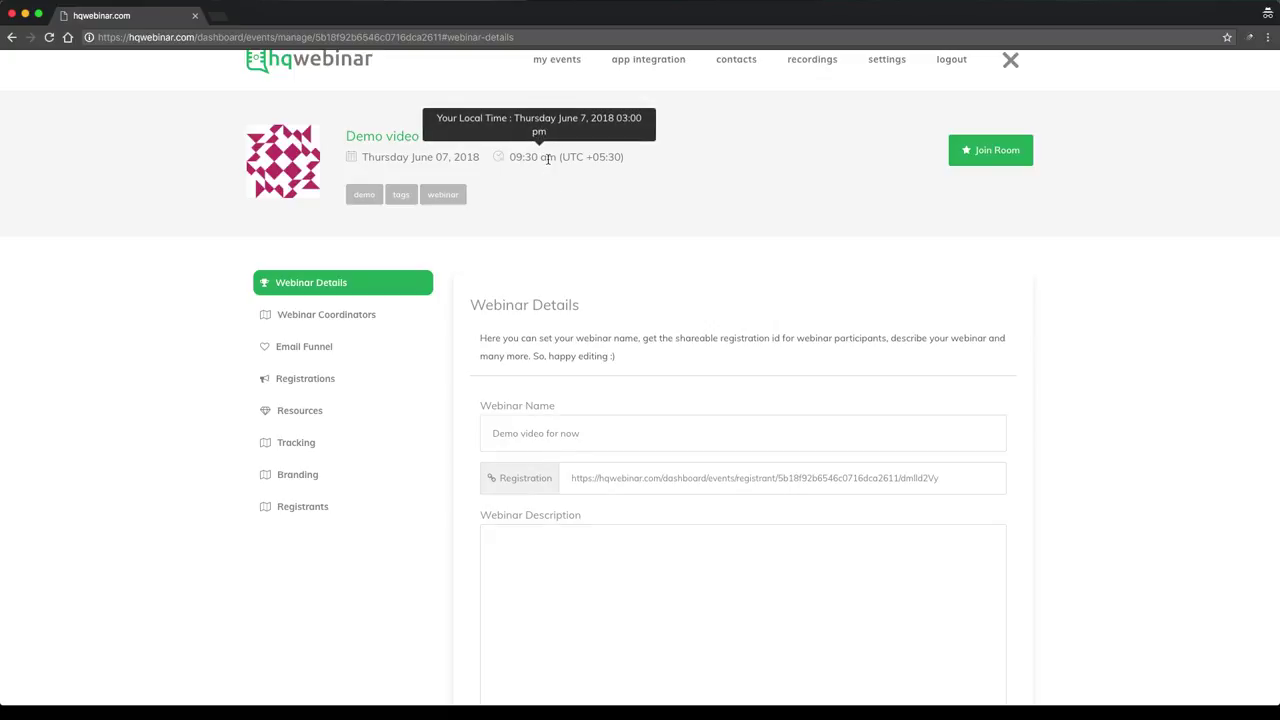
{"action": "scroll", "coordinate": [797, 206], "scroll_direction": "down", "scroll_amount": 4}
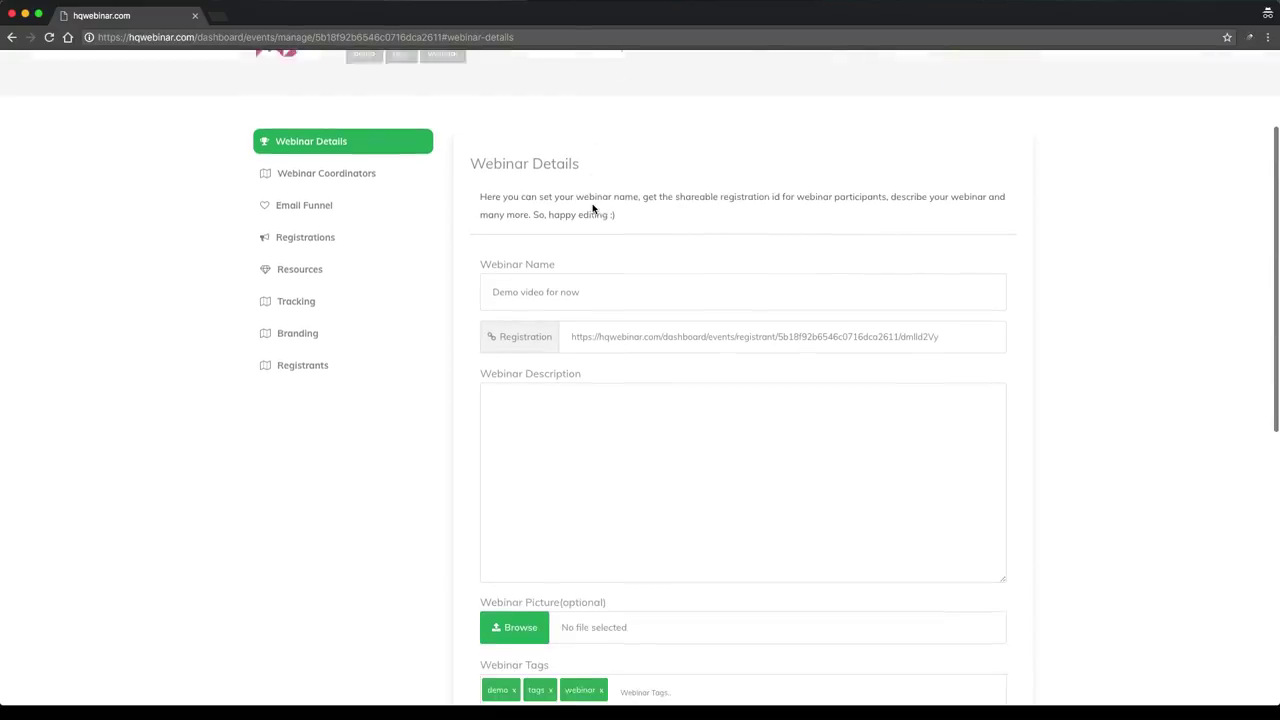
{"action": "scroll", "coordinate": [609, 221], "scroll_direction": "down", "scroll_amount": 1}
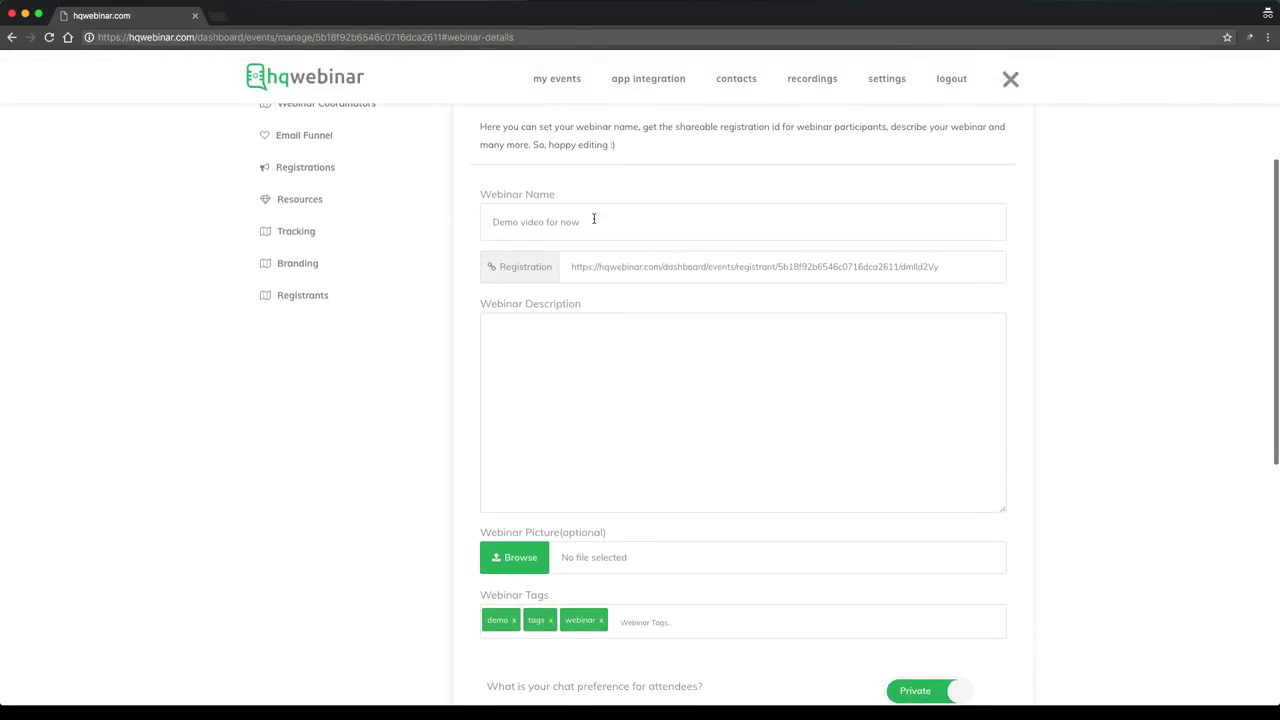
{"action": "scroll", "coordinate": [590, 218], "scroll_direction": "up", "scroll_amount": 1}
{"action": "scroll", "coordinate": [592, 220], "scroll_direction": "down", "scroll_amount": 2}
{"action": "scroll", "coordinate": [594, 222], "scroll_direction": "down", "scroll_amount": 1}
{"action": "left_click", "coordinate": [594, 218]}
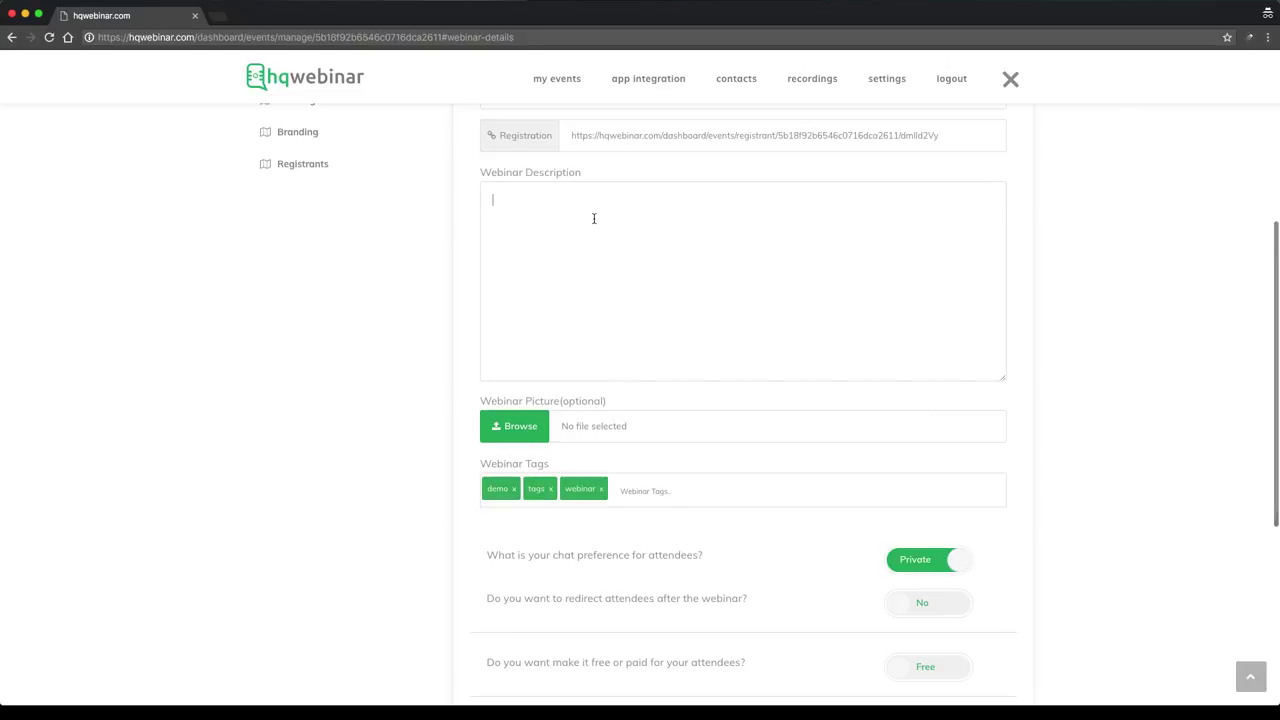
{"action": "type", "text": "th"}
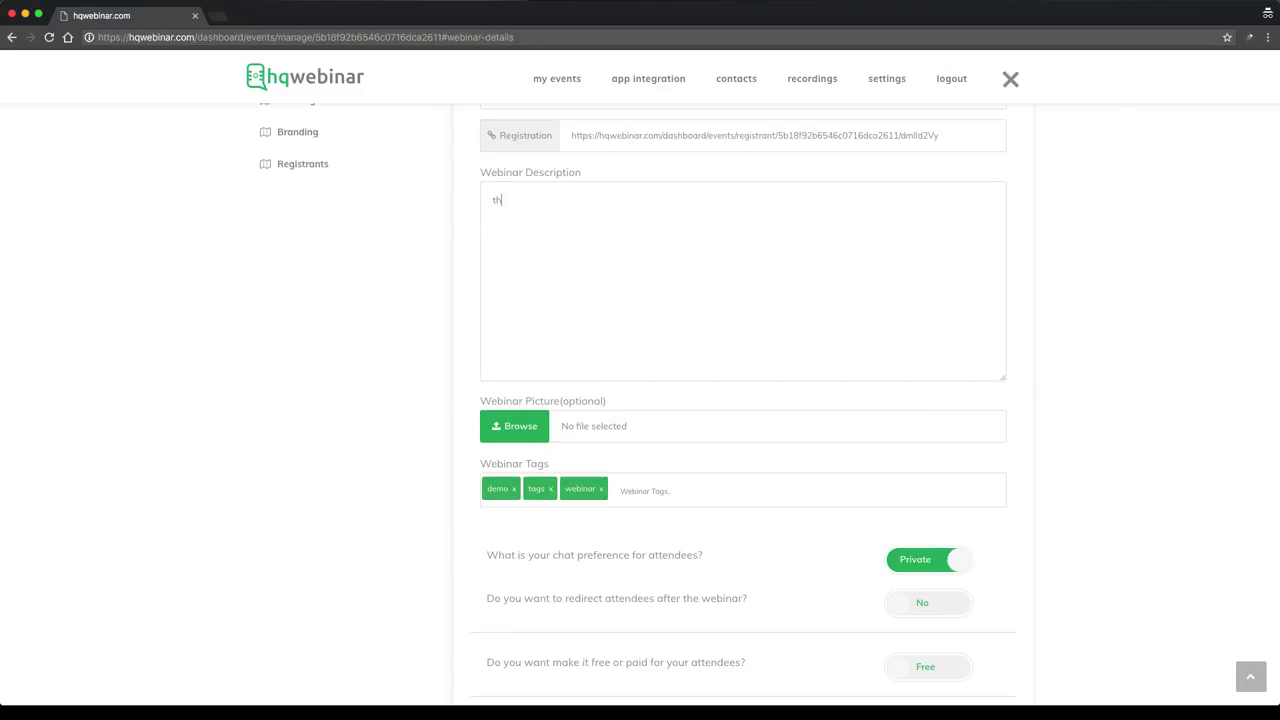
{"action": "type", "text": "is i"}
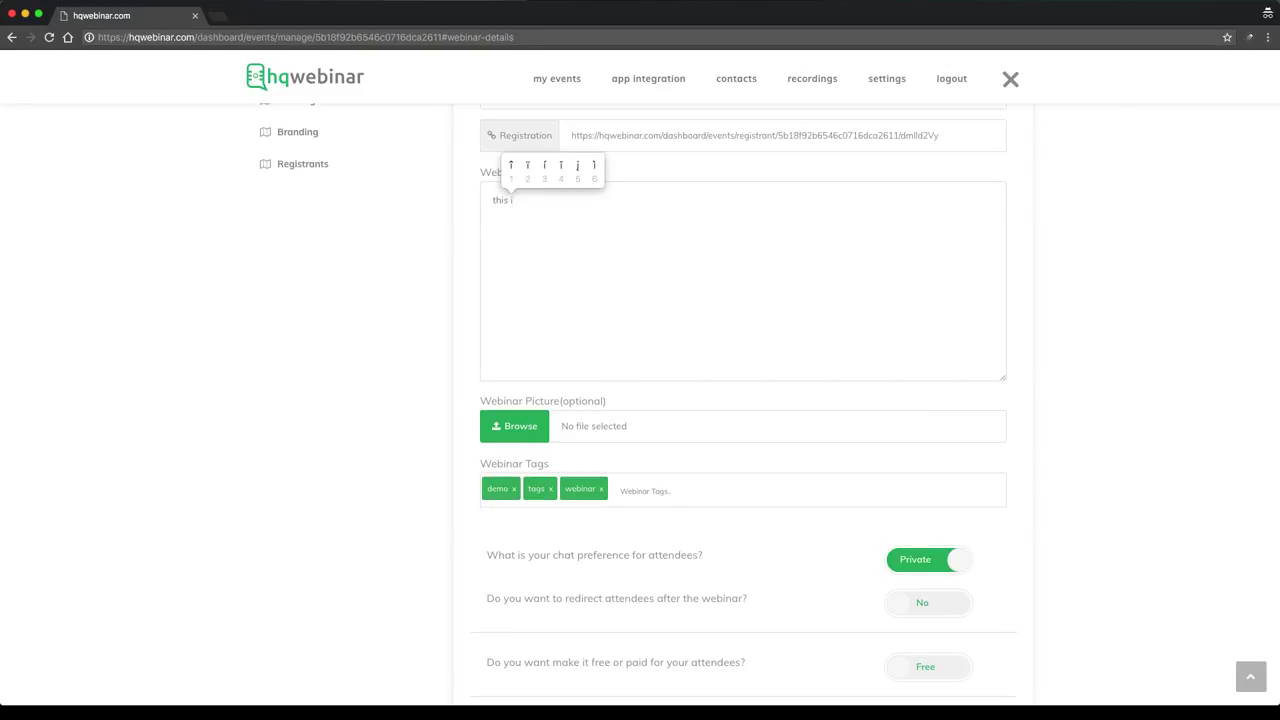
{"action": "type", "text": "s webinar de"}
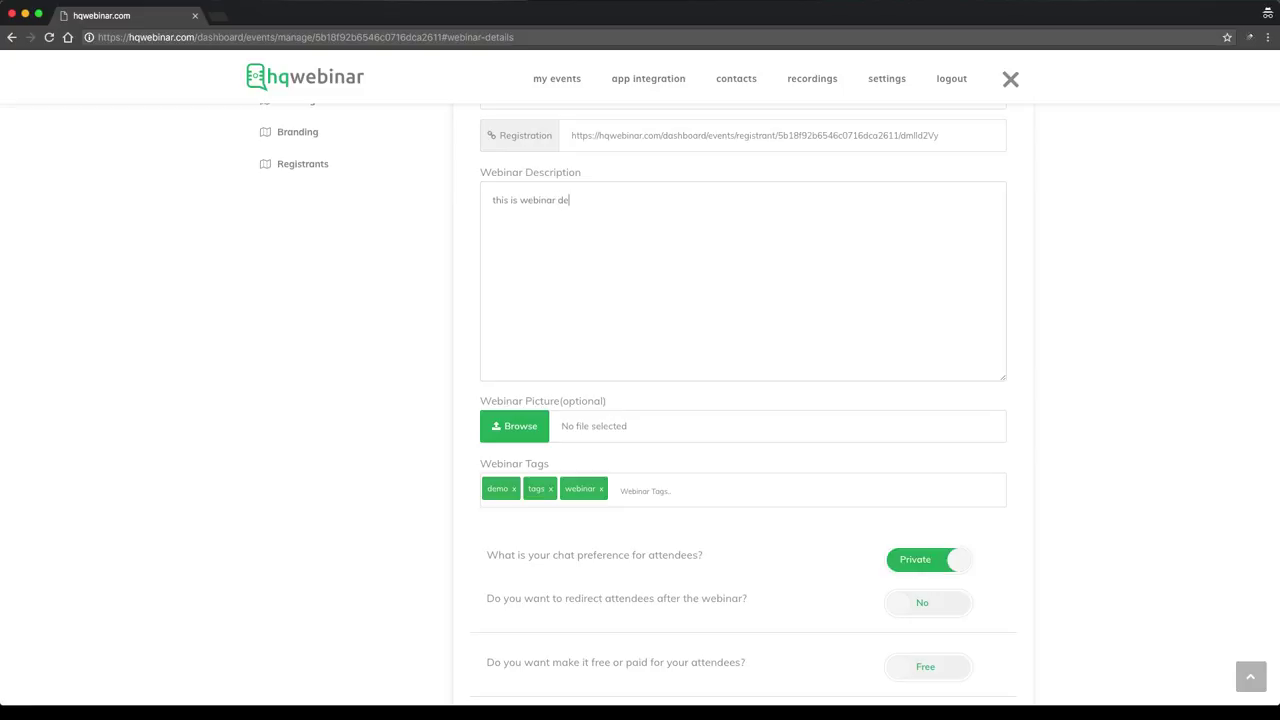
{"action": "type", "text": "scription"}
{"action": "scroll", "coordinate": [607, 337], "scroll_direction": "down", "scroll_amount": 2}
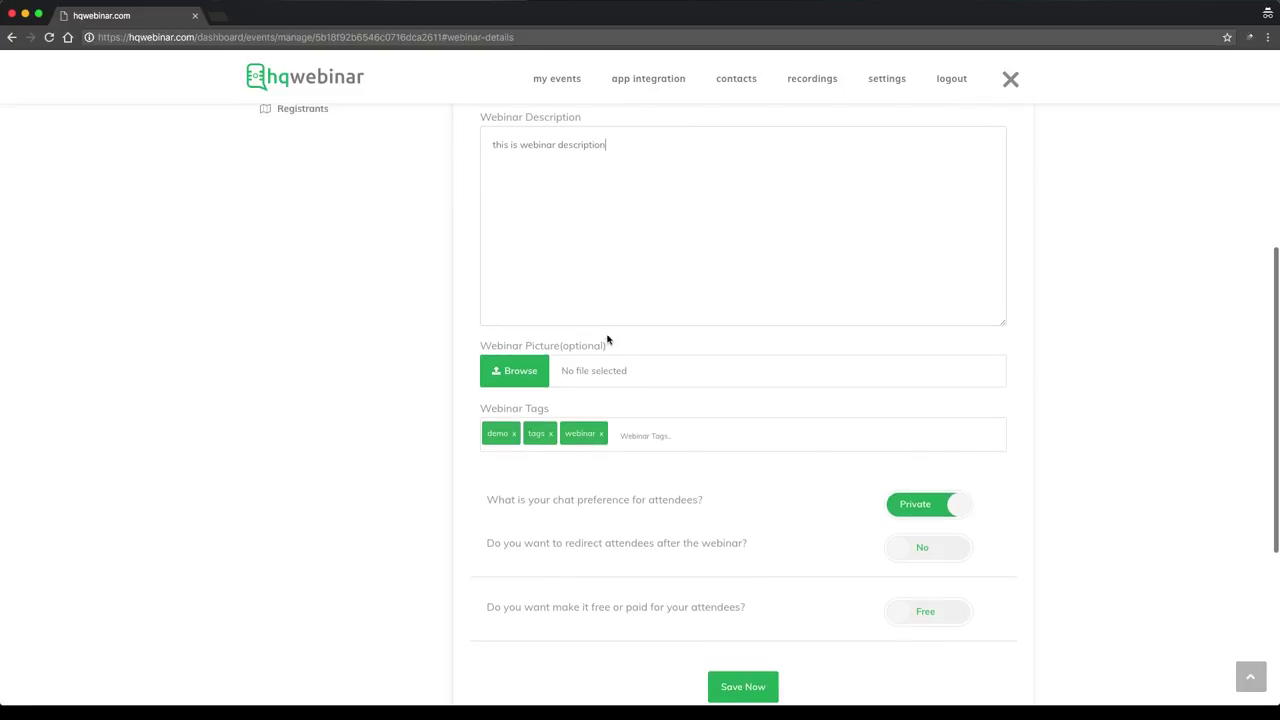
Upload logo_hq.png as the webinar picture and crop it to keep nearly the whole logo
{"action": "left_click", "coordinate": [512, 372]}
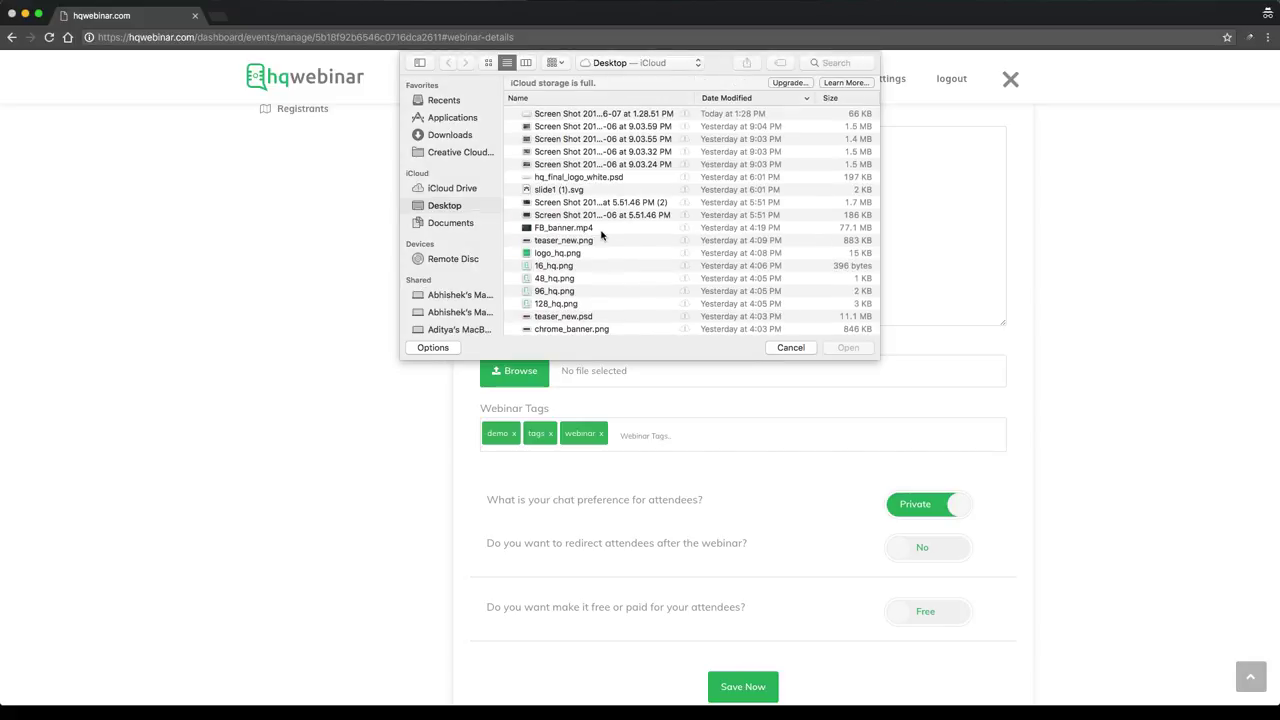
{"action": "scroll", "coordinate": [589, 245], "scroll_direction": "down", "scroll_amount": 2}
{"action": "scroll", "coordinate": [589, 245], "scroll_direction": "down", "scroll_amount": 2}
{"action": "left_click", "coordinate": [560, 151]}
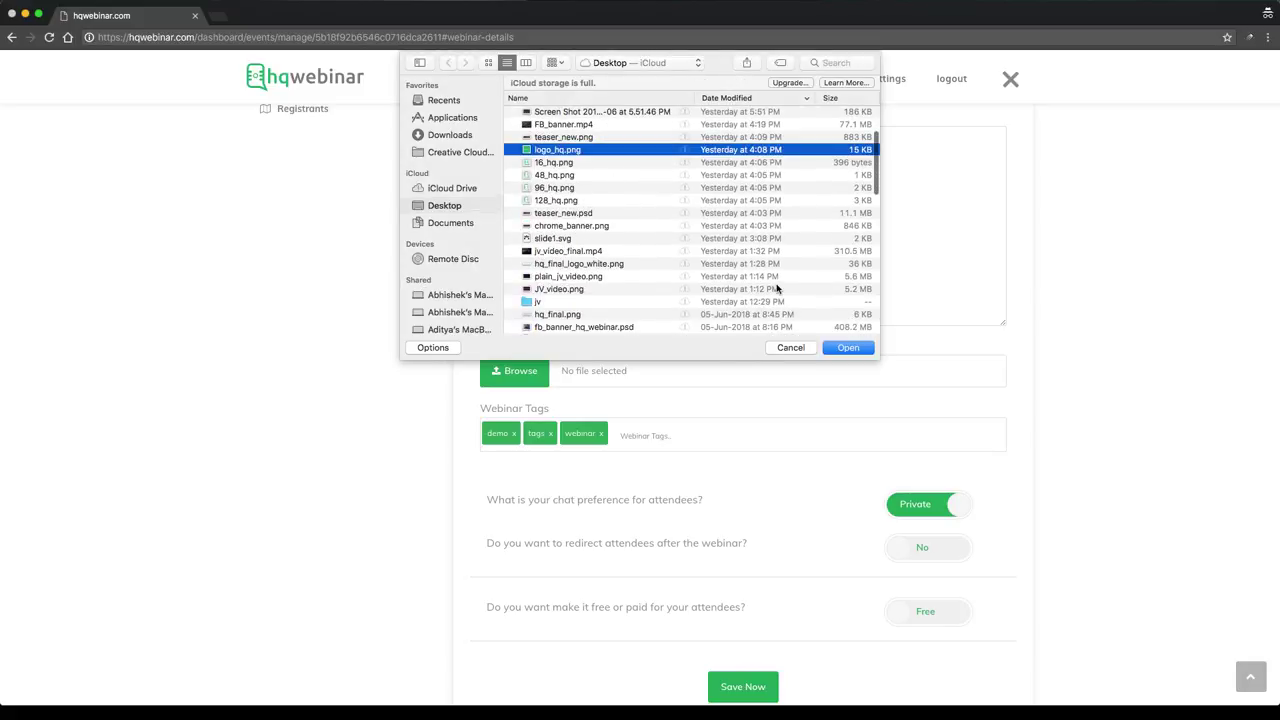
{"action": "left_click", "coordinate": [848, 348]}
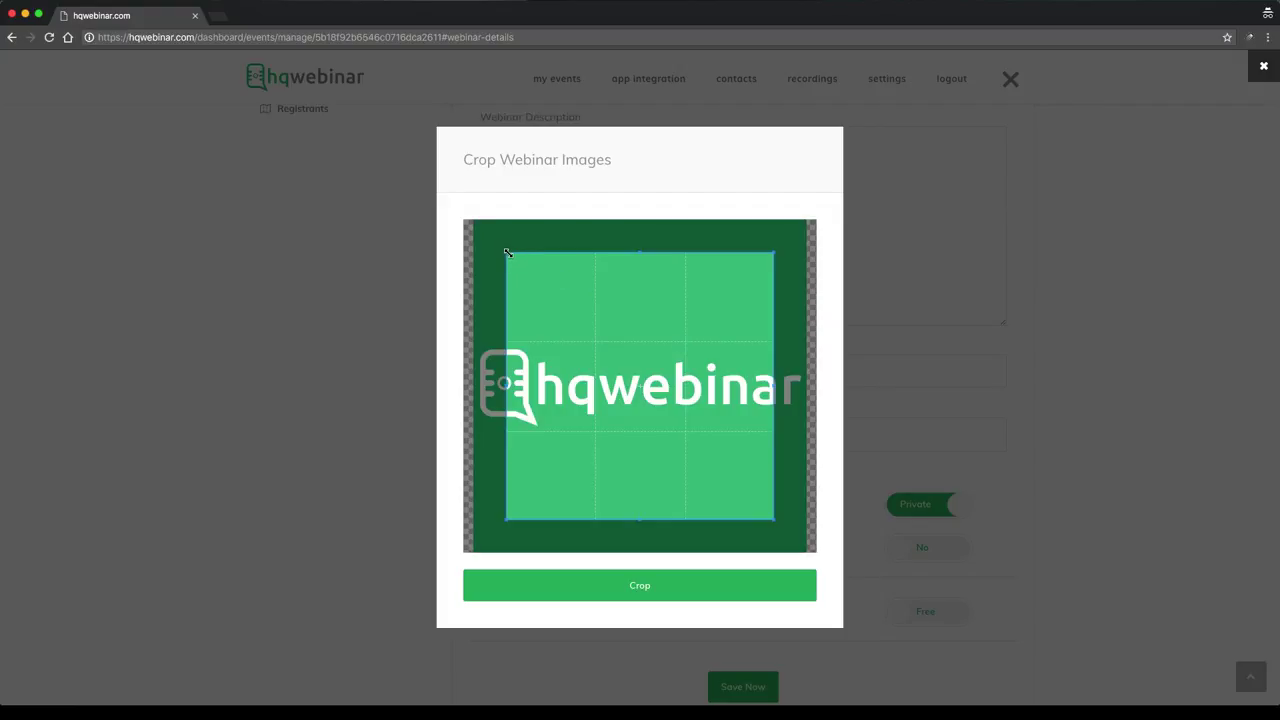
{"action": "left_click_drag", "start_coordinate": [508, 250], "coordinate": [462, 226]}
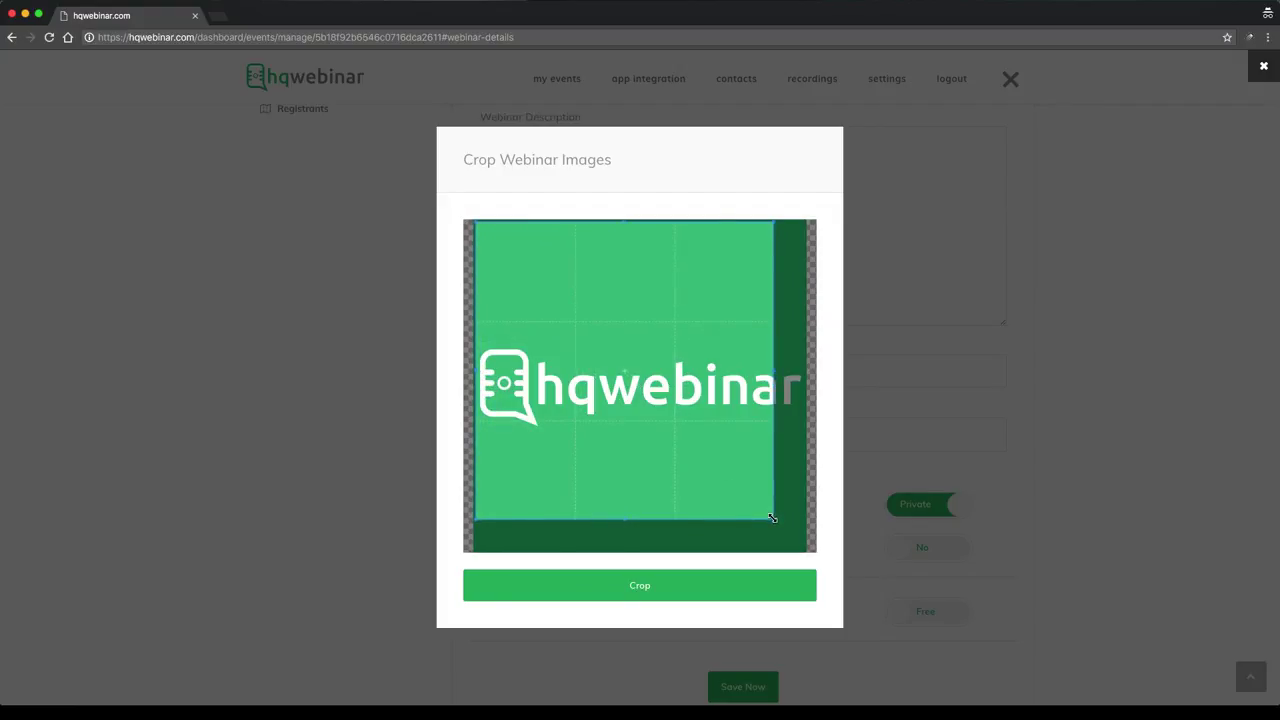
{"action": "left_click_drag", "start_coordinate": [771, 518], "coordinate": [804, 550]}
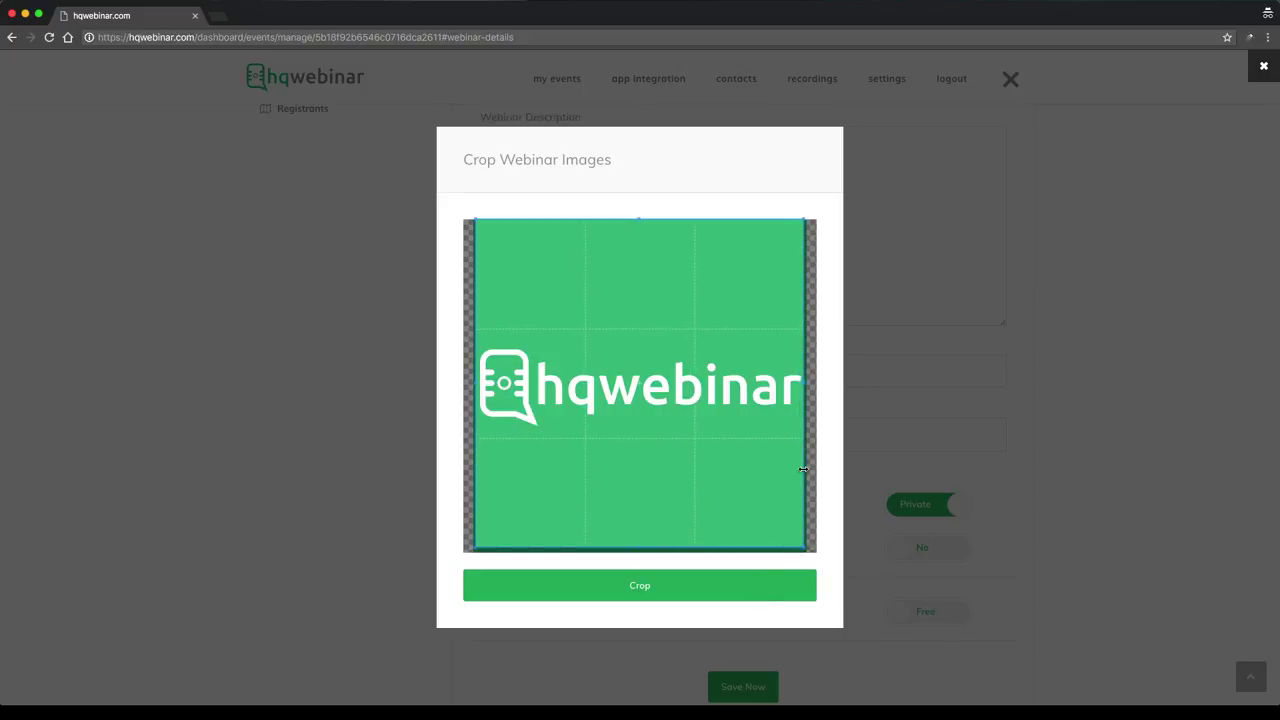
{"action": "left_click", "coordinate": [667, 582]}
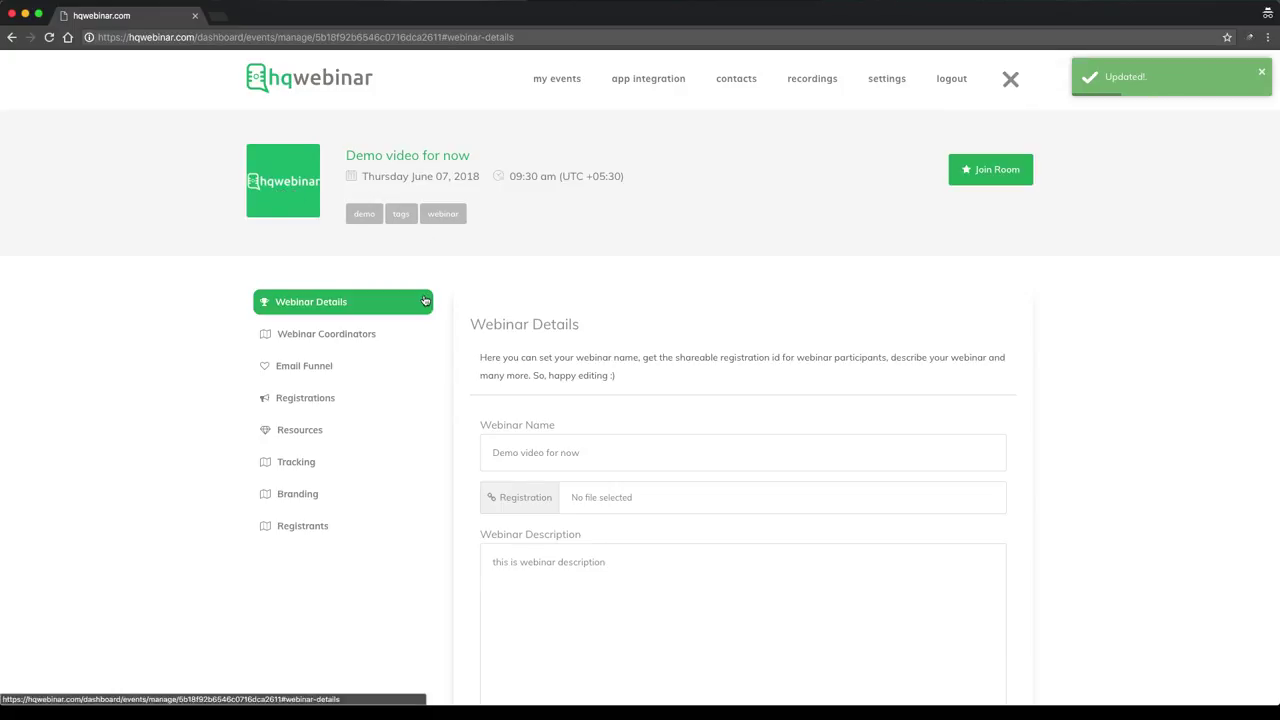
Keep attendee chat private and the post-webinar redirect turned off
{"action": "scroll", "coordinate": [963, 349], "scroll_direction": "down", "scroll_amount": 5}
{"action": "scroll", "coordinate": [570, 423], "scroll_direction": "down", "scroll_amount": 1}
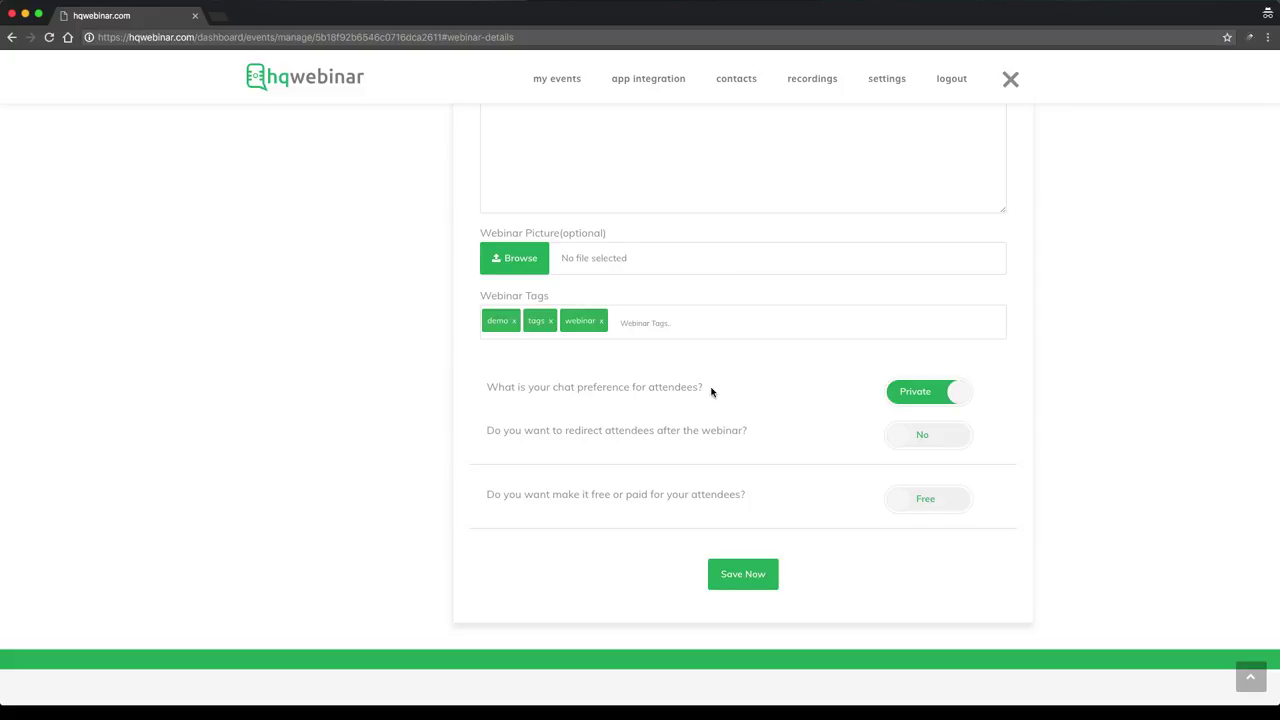
{"action": "left_click", "coordinate": [925, 396]}
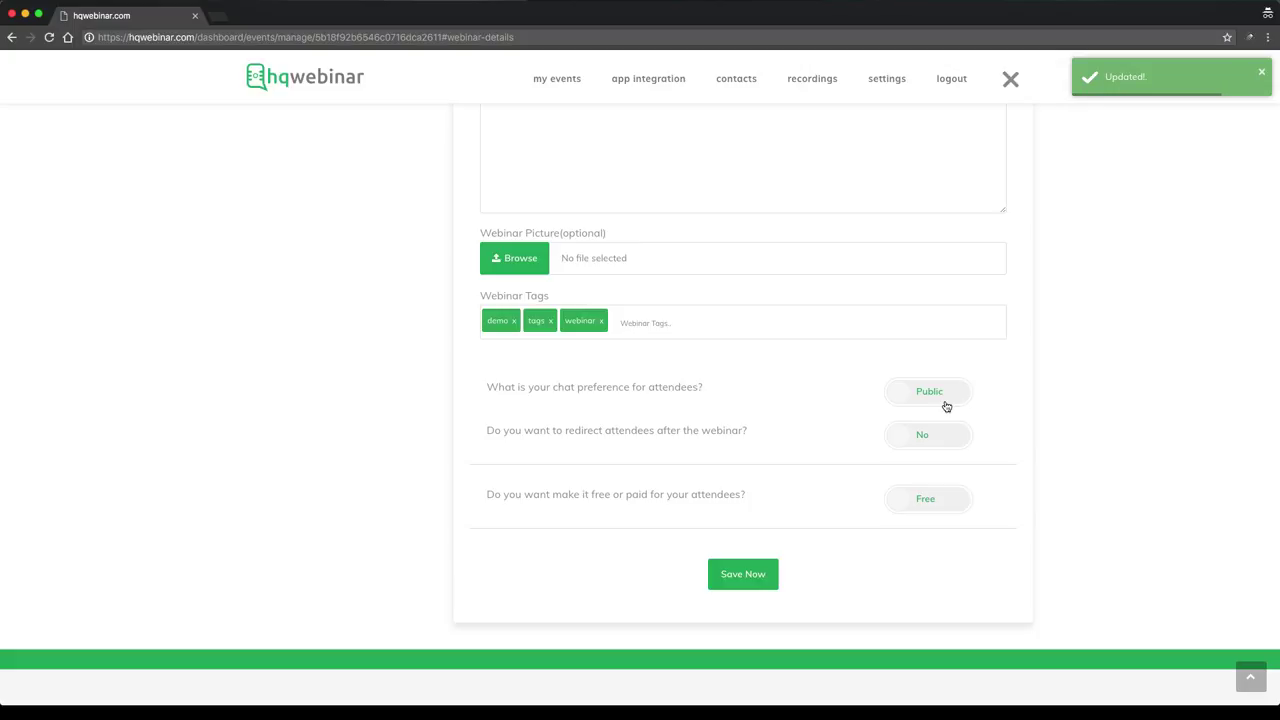
{"action": "left_click", "coordinate": [946, 406]}
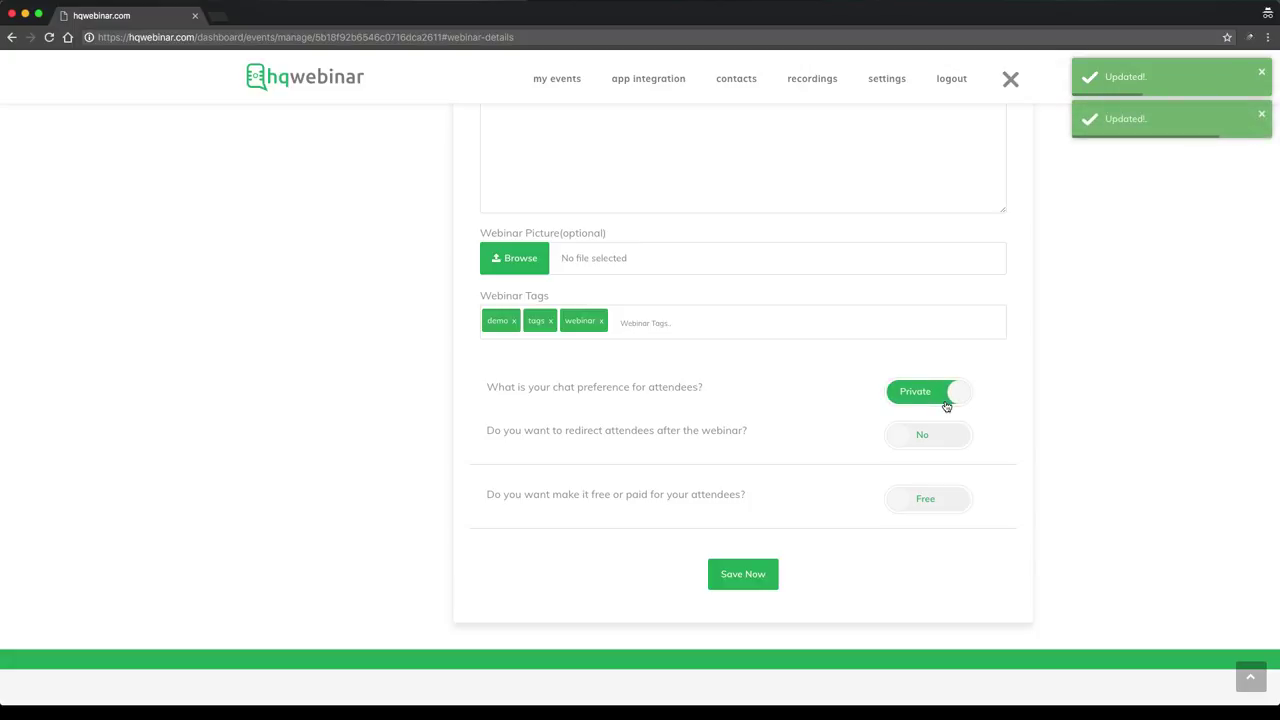
{"action": "left_click", "coordinate": [946, 406]}
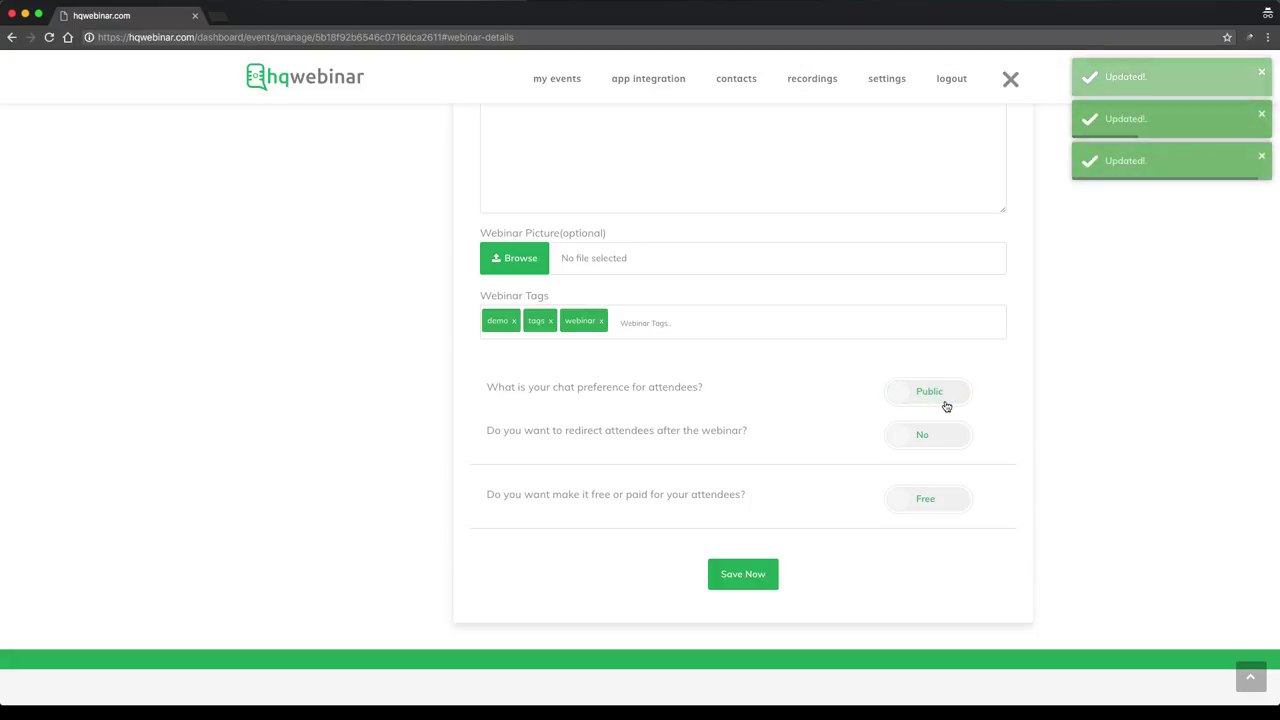
{"action": "left_click", "coordinate": [946, 406]}
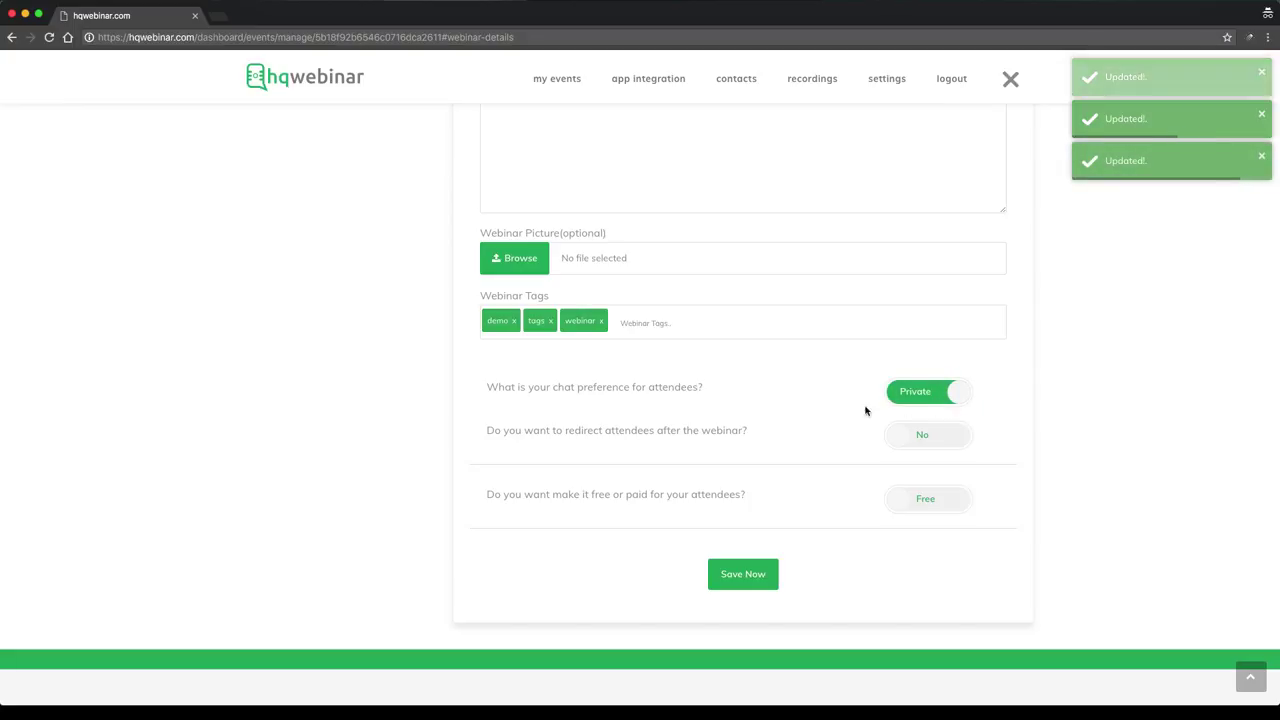
{"action": "scroll", "coordinate": [824, 418], "scroll_direction": "down", "scroll_amount": 2}
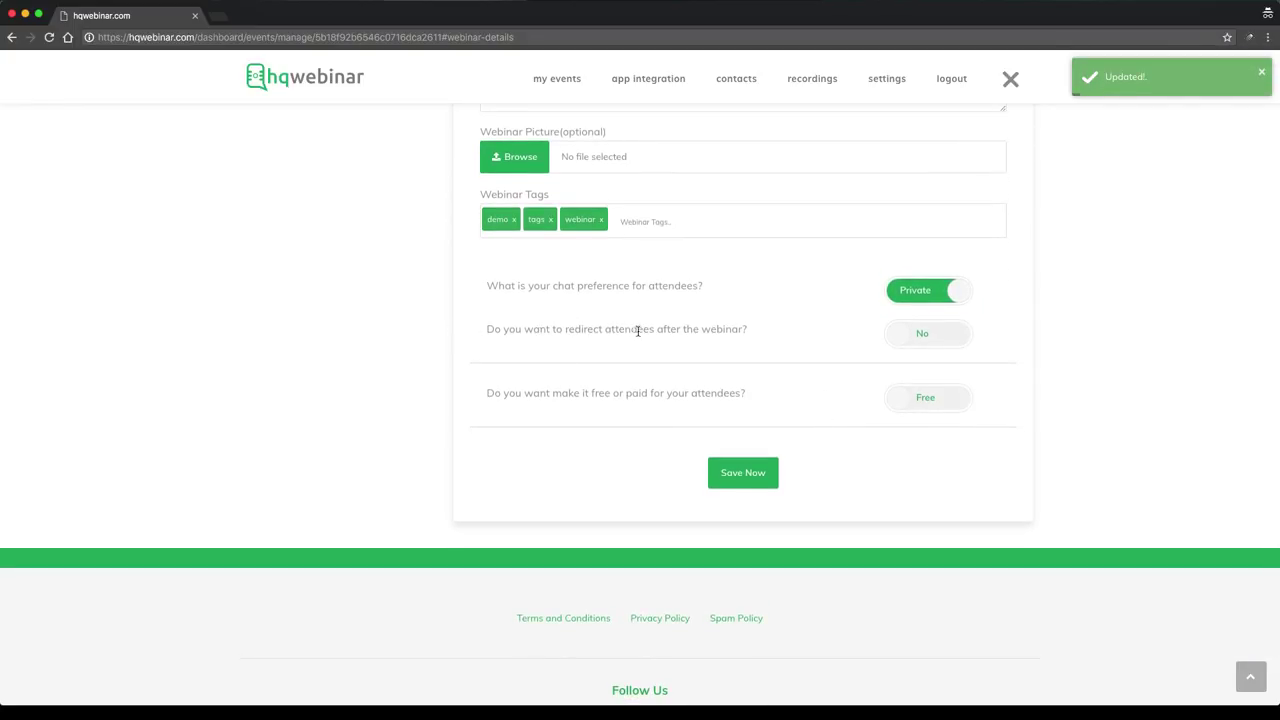
{"action": "left_click", "coordinate": [905, 334]}
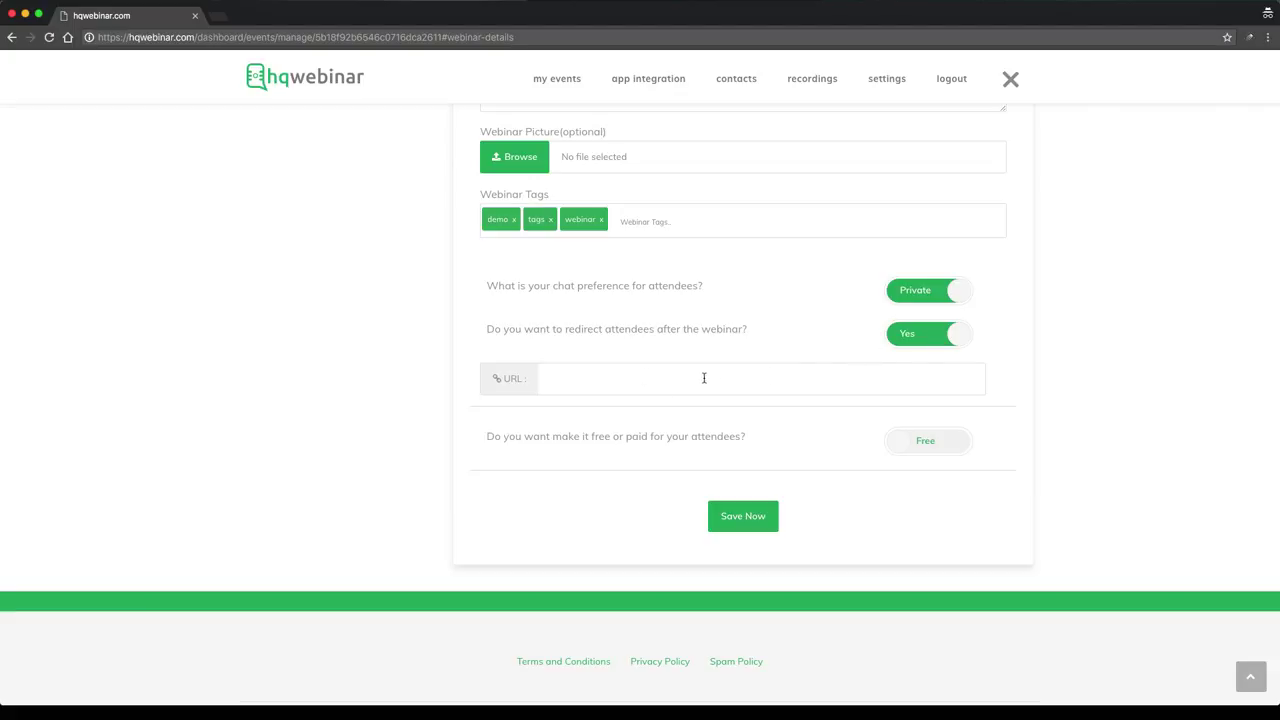
{"action": "left_click", "coordinate": [921, 337]}
Switch the webinar to paid, then go to the Apps integrations page
{"action": "scroll", "coordinate": [743, 369], "scroll_direction": "down", "scroll_amount": 2}
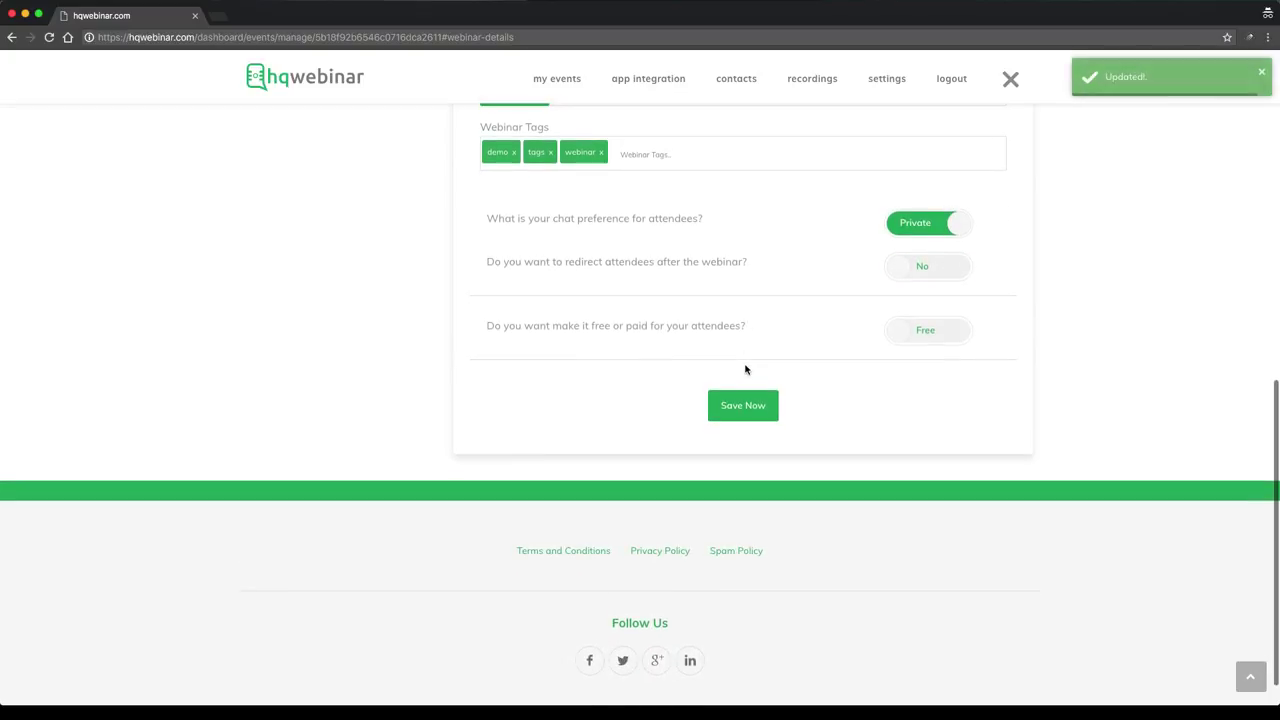
{"action": "left_click", "coordinate": [925, 335]}
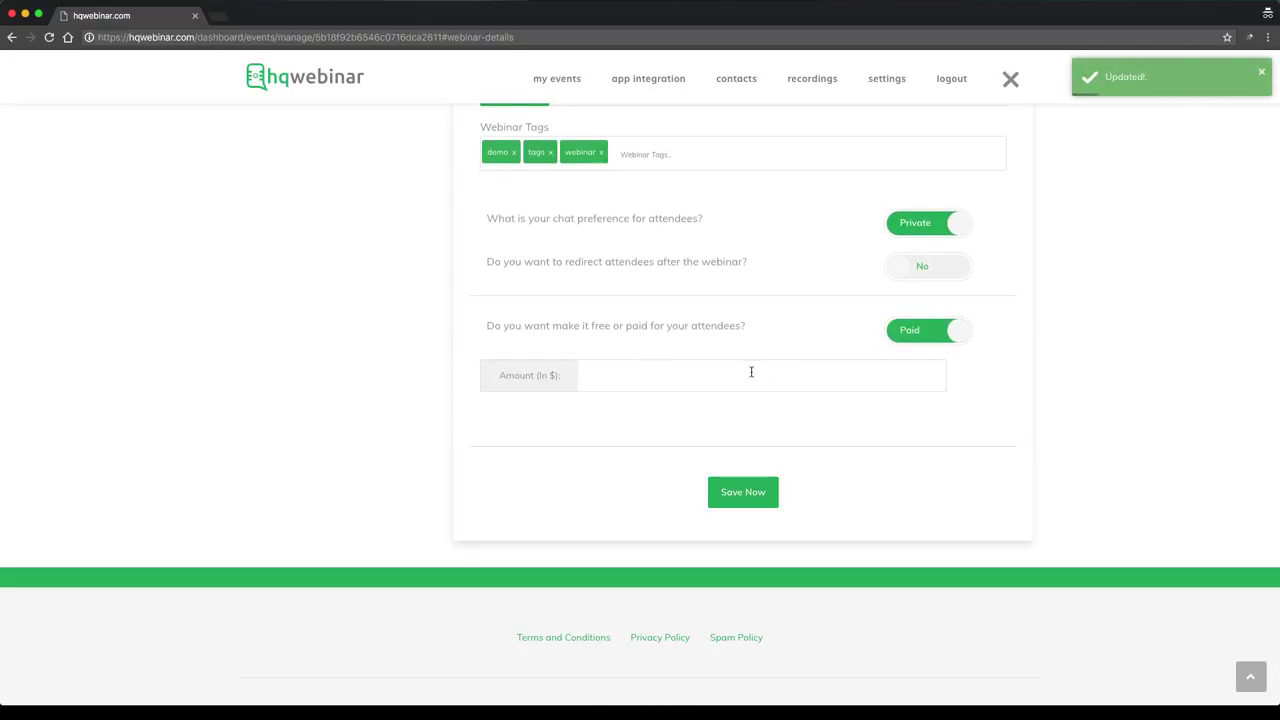
{"action": "left_click", "coordinate": [785, 374]}
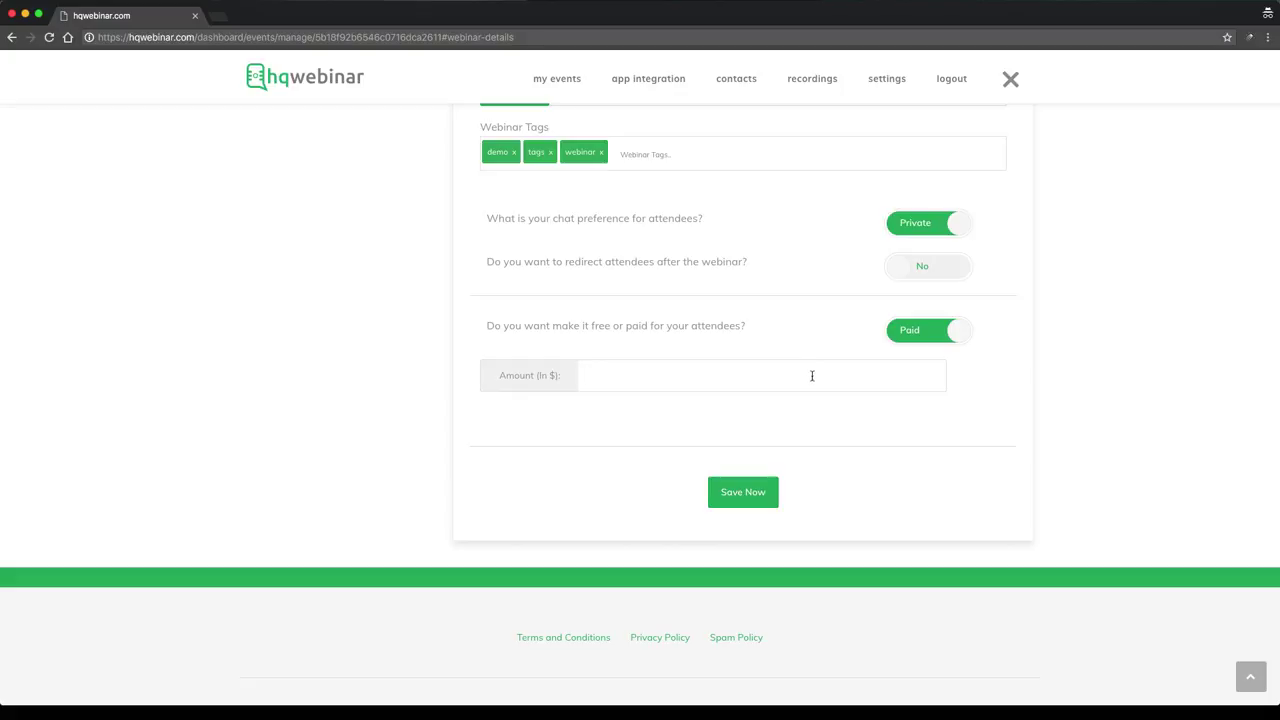
{"action": "left_click", "coordinate": [651, 86]}
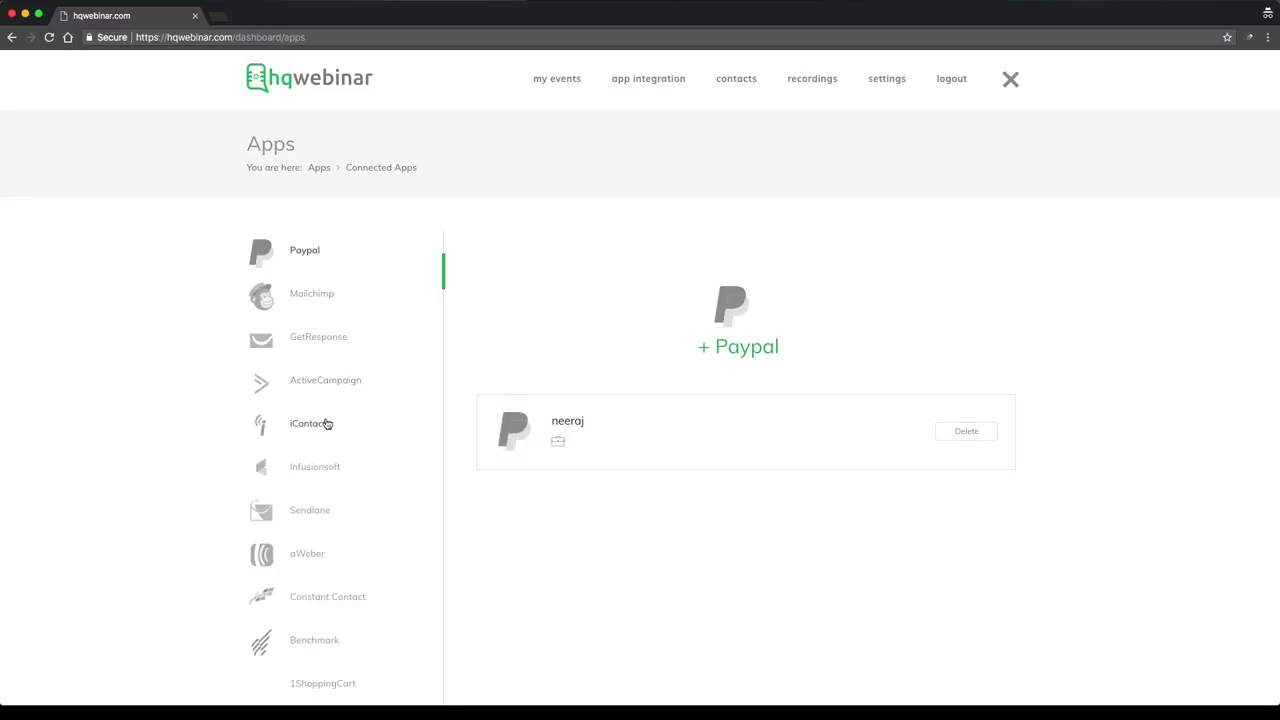
{"action": "scroll", "coordinate": [323, 426], "scroll_direction": "down", "scroll_amount": 2}
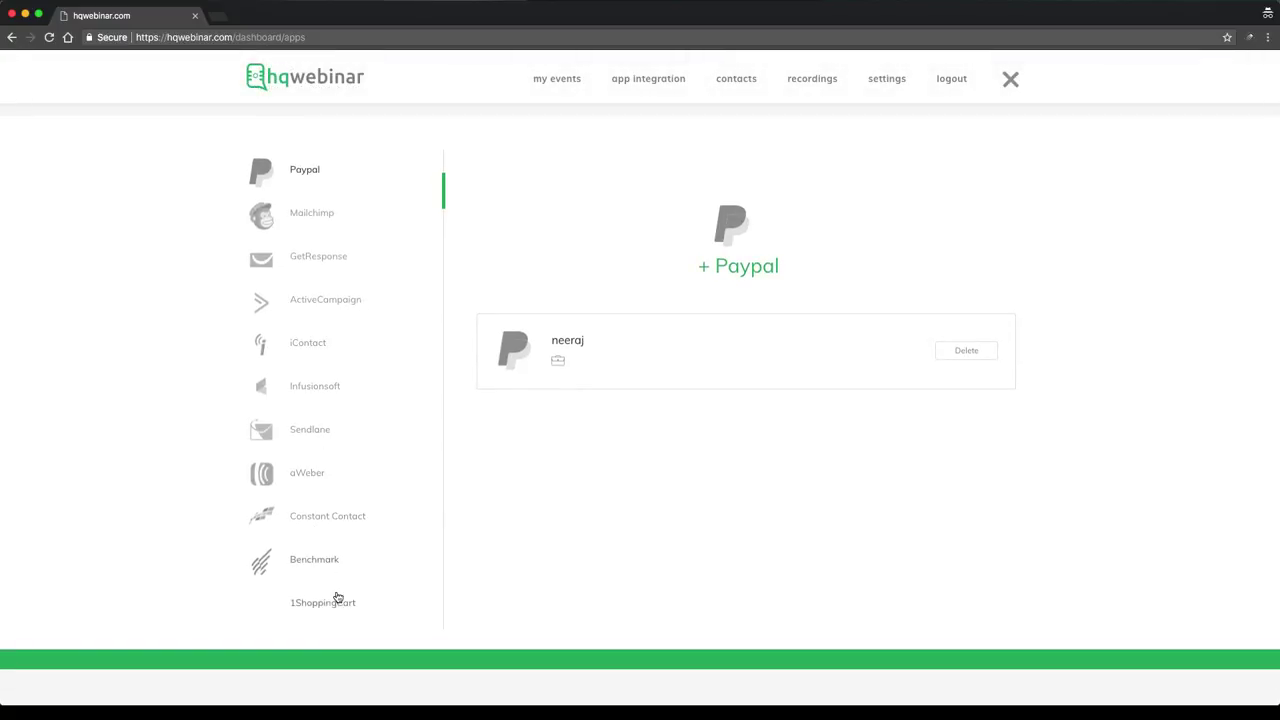
{"action": "scroll", "coordinate": [334, 393], "scroll_direction": "up", "scroll_amount": 2}
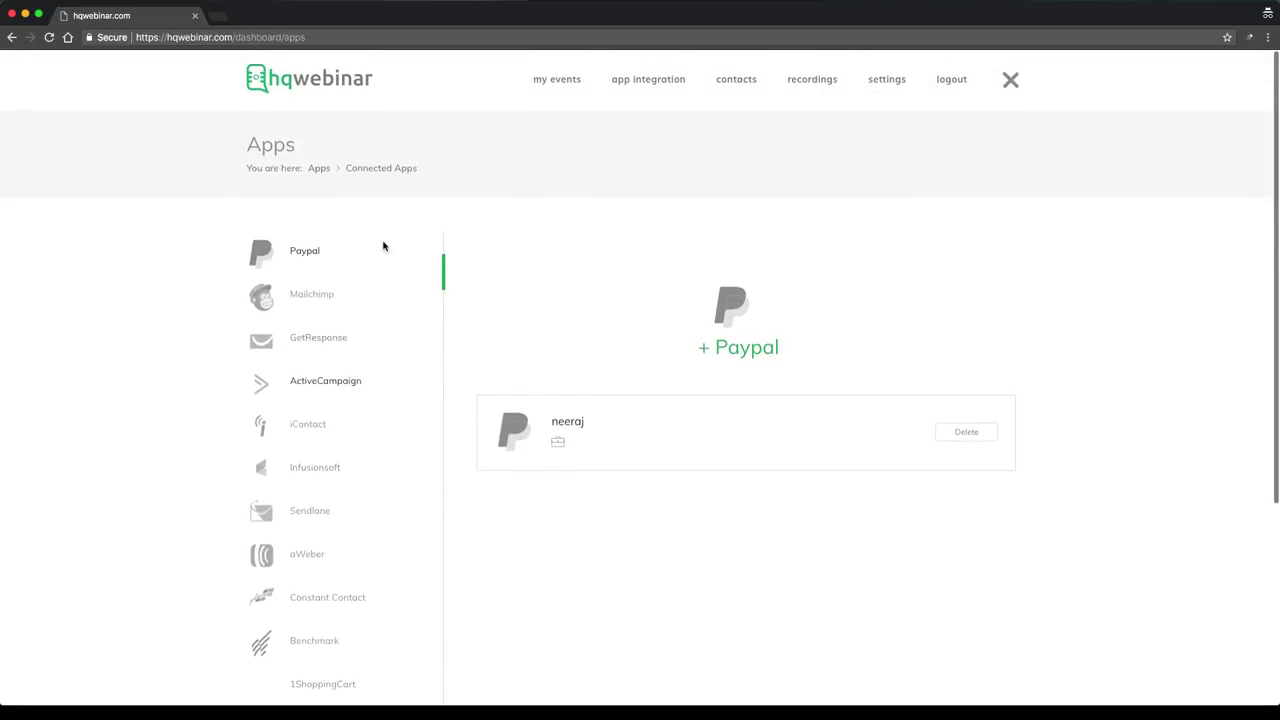
{"action": "left_click", "coordinate": [547, 87]}
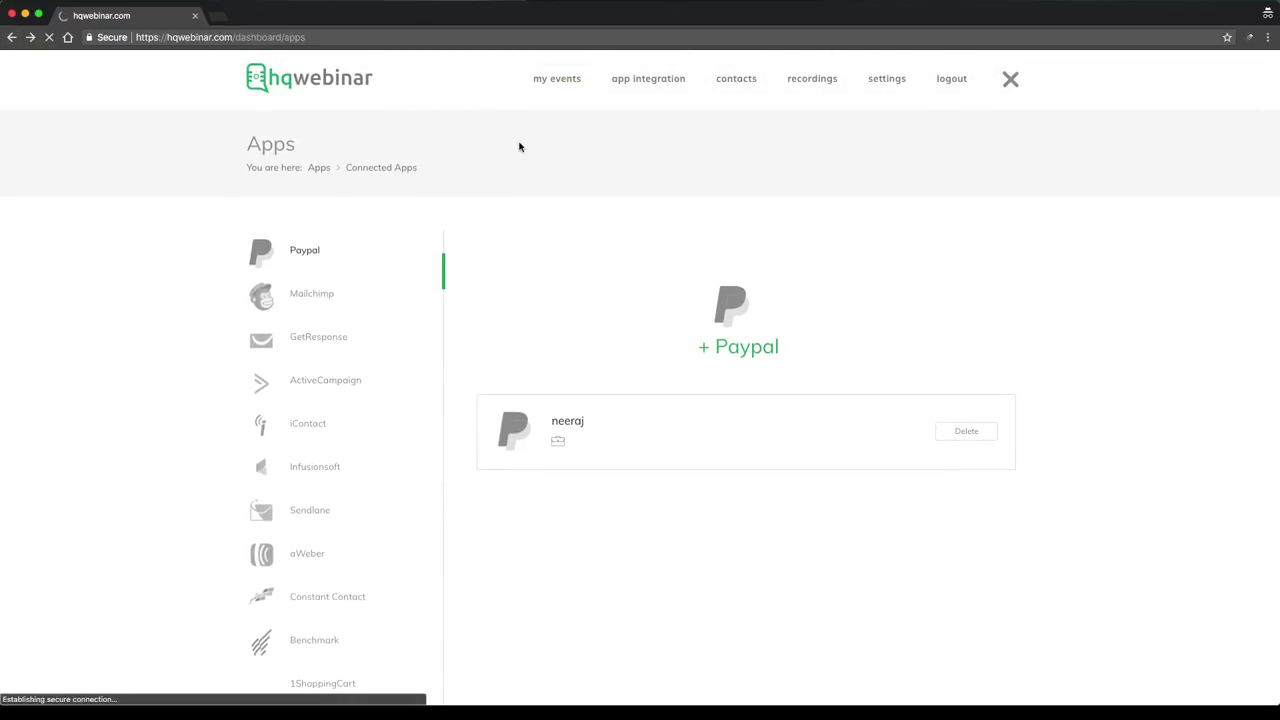
{"action": "scroll", "coordinate": [657, 268], "scroll_direction": "down", "scroll_amount": 3}
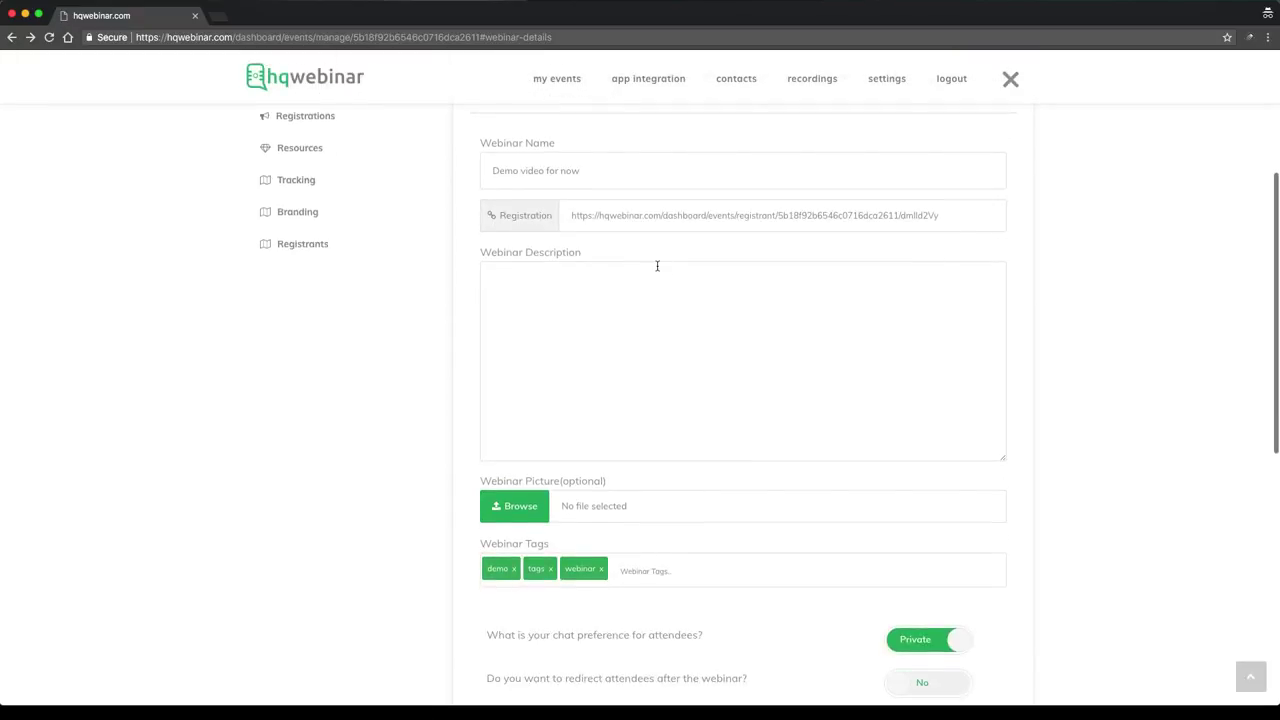
Copy the webinar's registration URL and load it in a new private tab
{"action": "scroll", "coordinate": [657, 266], "scroll_direction": "up", "scroll_amount": 2}
{"action": "left_click", "coordinate": [665, 281]}
{"action": "right_click", "coordinate": [665, 281]}
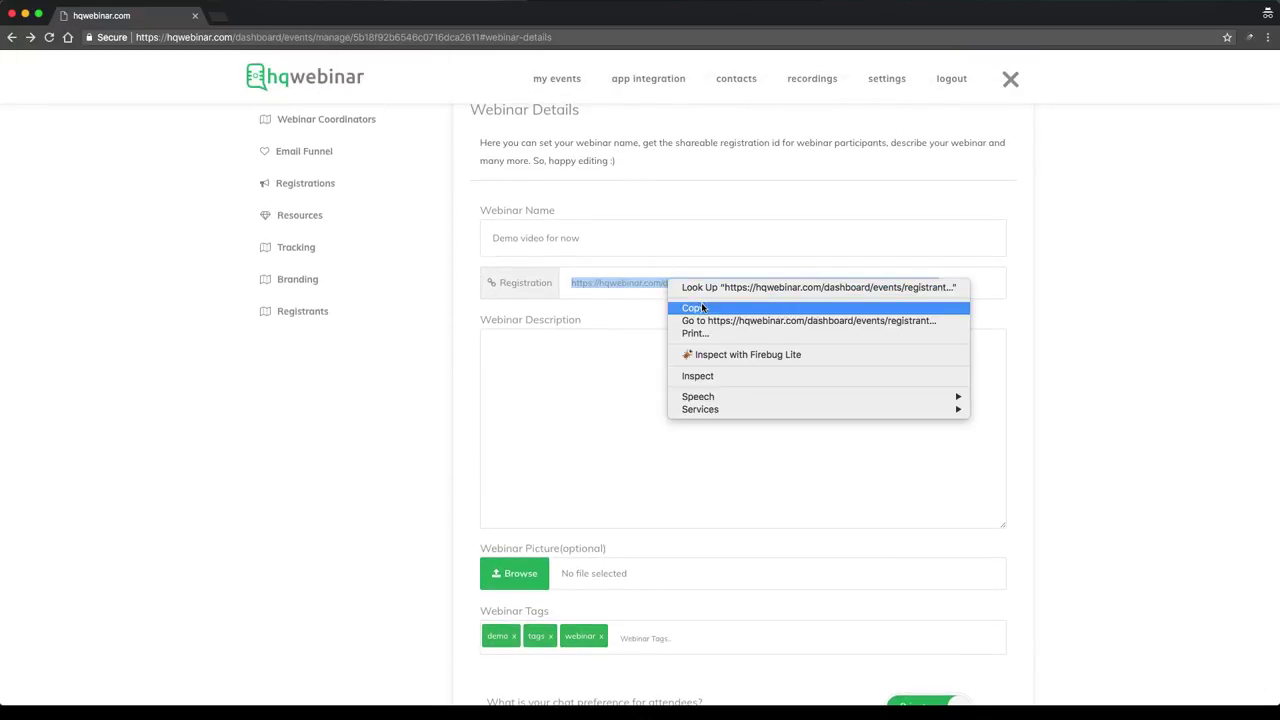
{"action": "left_click", "coordinate": [703, 308]}
{"action": "left_click", "coordinate": [1070, 250]}
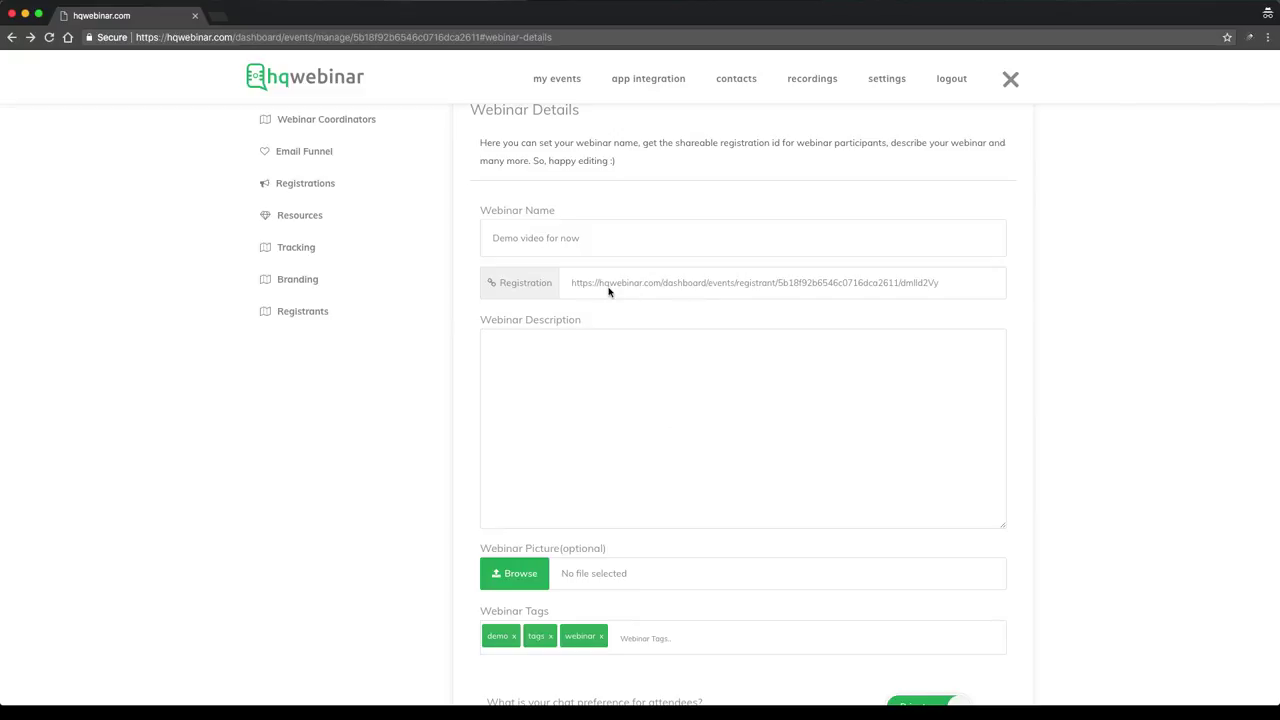
{"action": "left_click", "coordinate": [222, 20]}
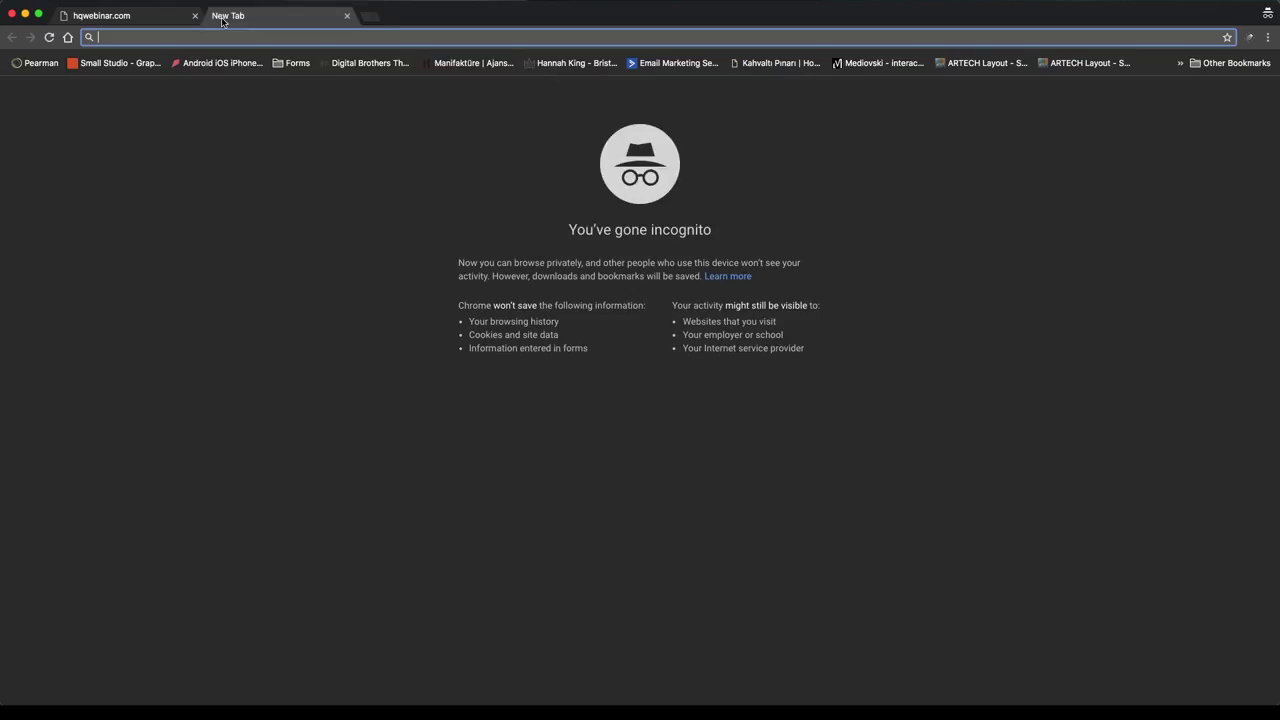
{"action": "key", "text": "super+v"}
{"action": "key", "text": "Return"}
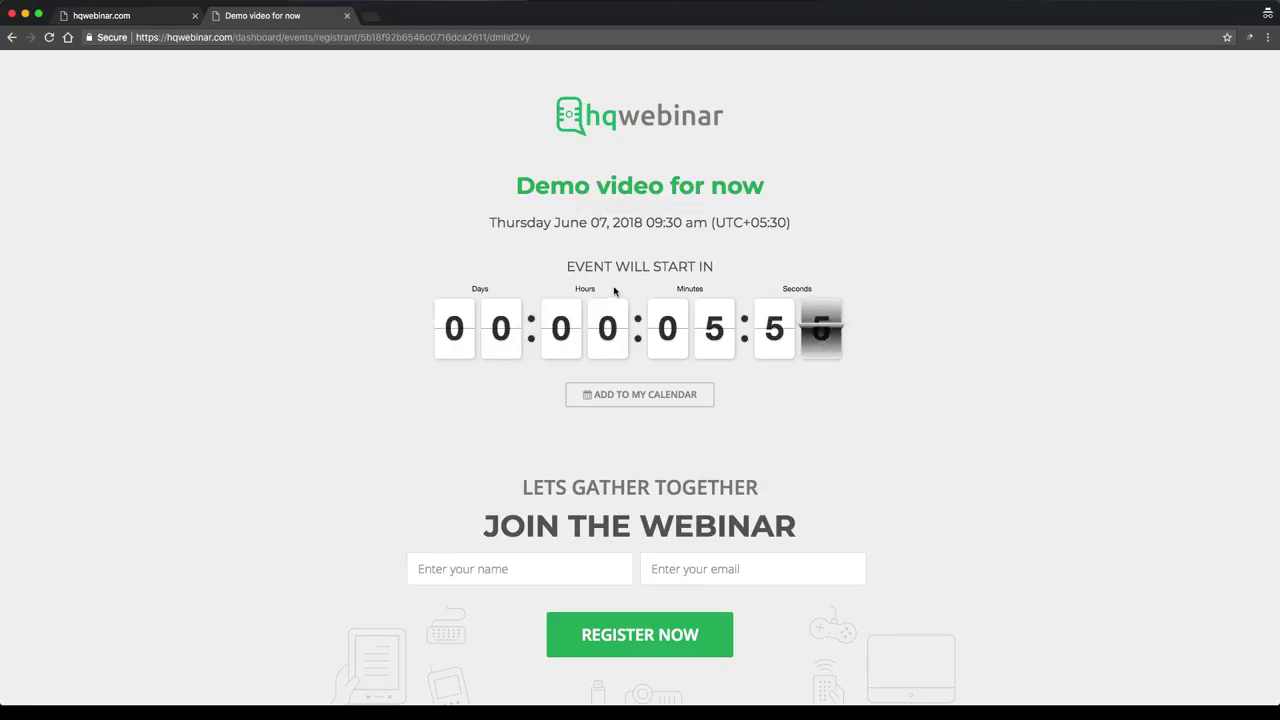
Check the page's add-to-calendar options and join form, then return to the dashboard tab
{"action": "scroll", "coordinate": [617, 345], "scroll_direction": "down", "scroll_amount": 1}
{"action": "left_click", "coordinate": [628, 355]}
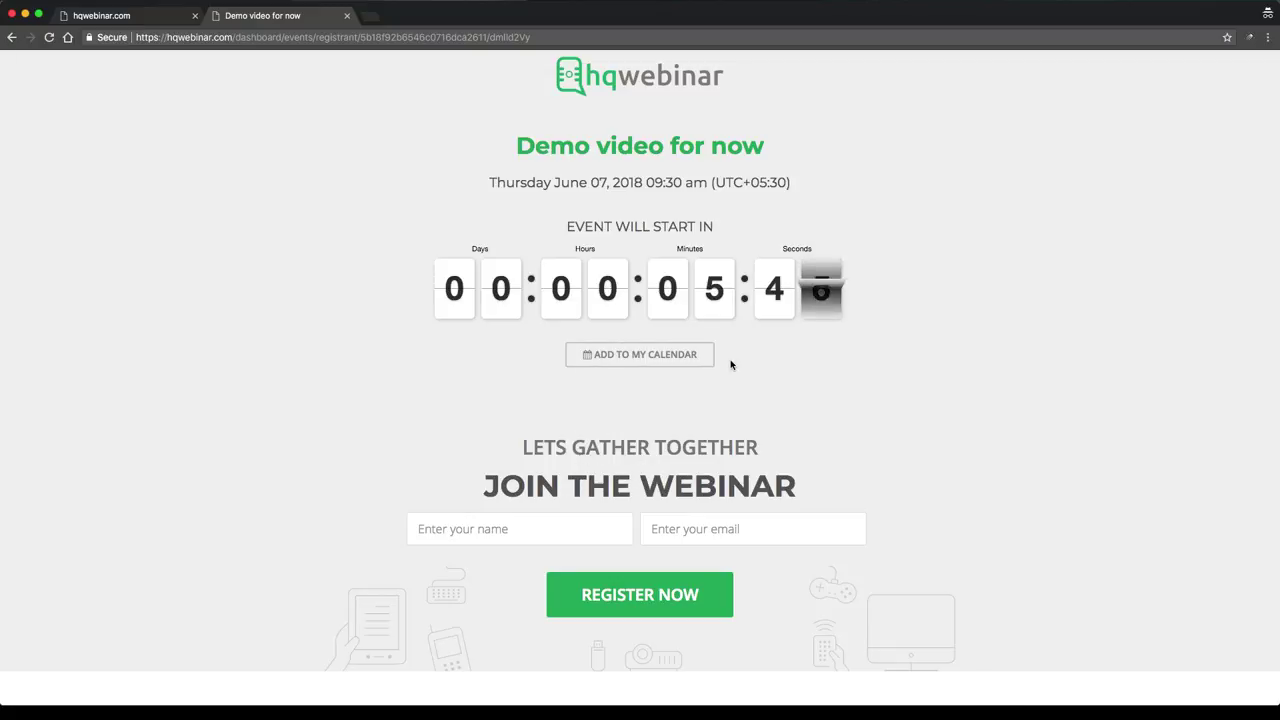
{"action": "scroll", "coordinate": [732, 362], "scroll_direction": "down", "scroll_amount": 2}
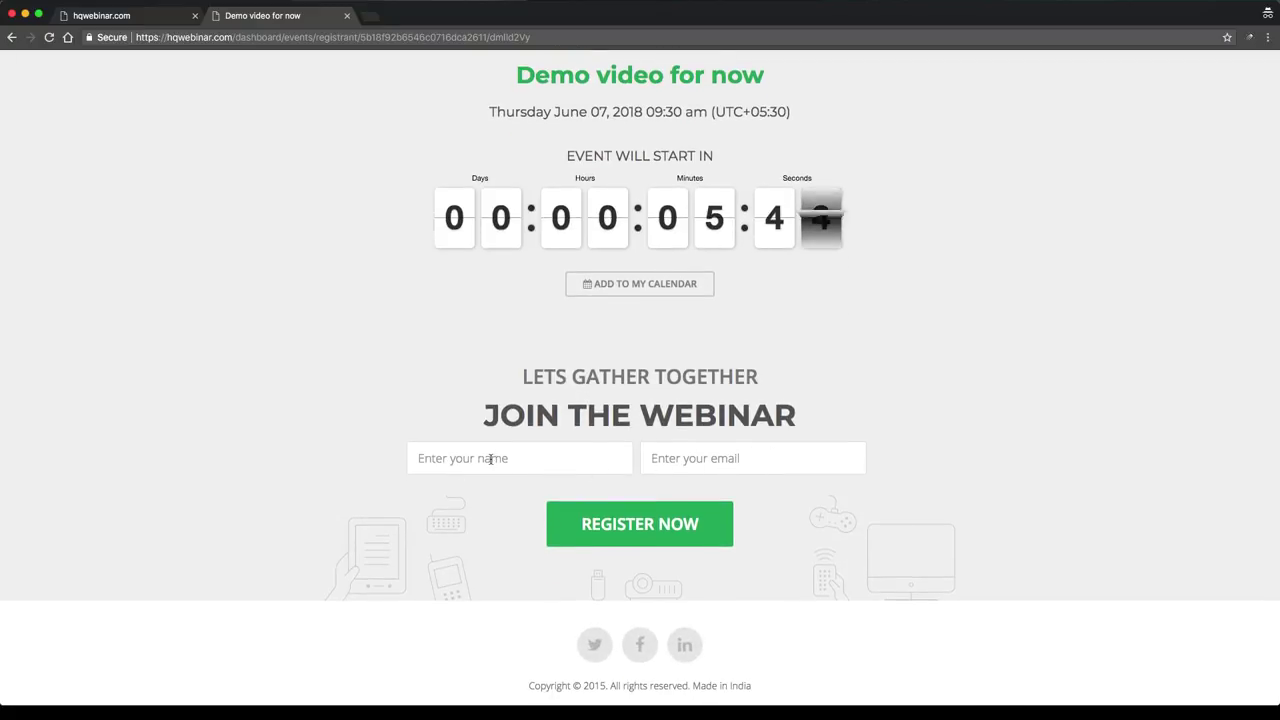
{"action": "left_click", "coordinate": [531, 460]}
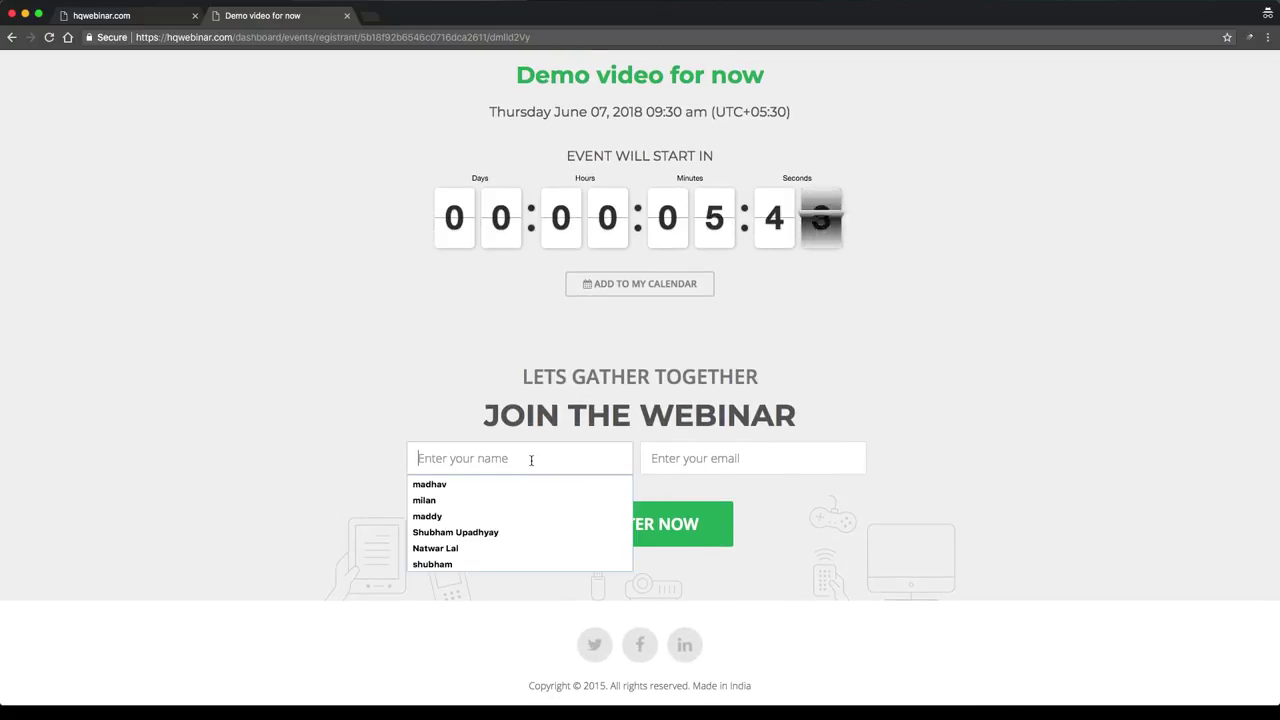
{"action": "left_click", "coordinate": [756, 452]}
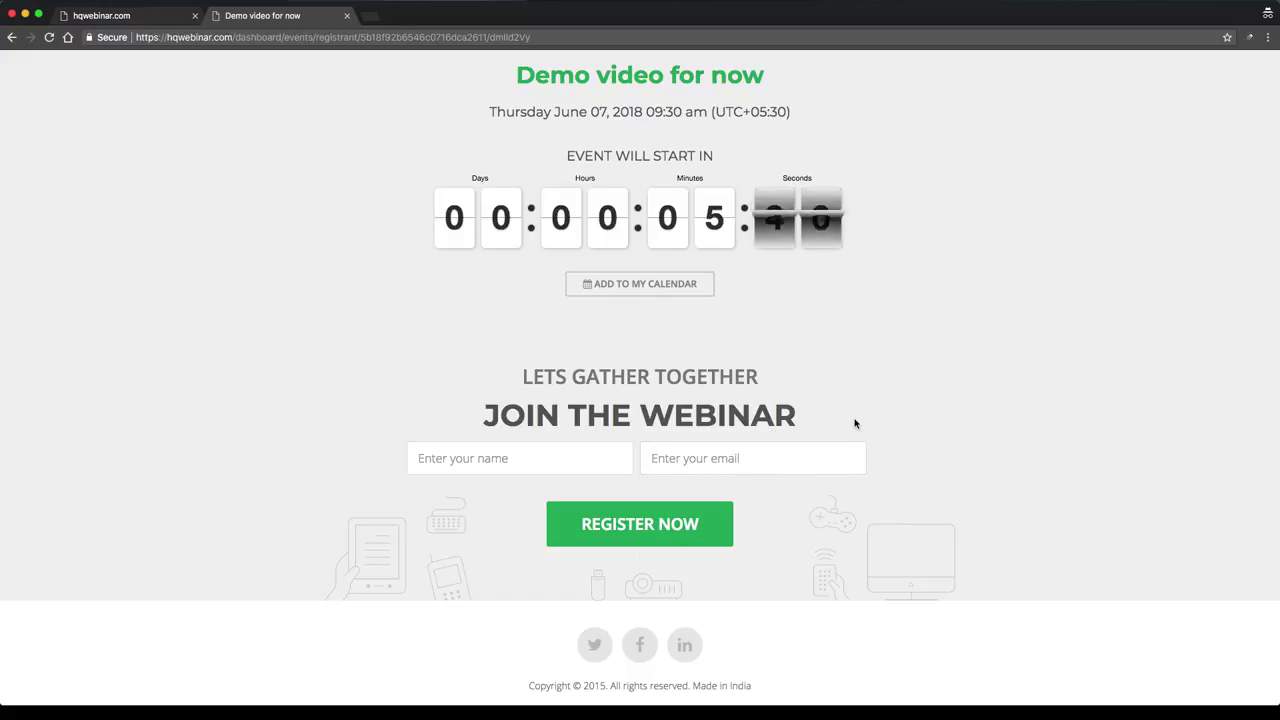
{"action": "scroll", "coordinate": [409, 229], "scroll_direction": "up", "scroll_amount": 2}
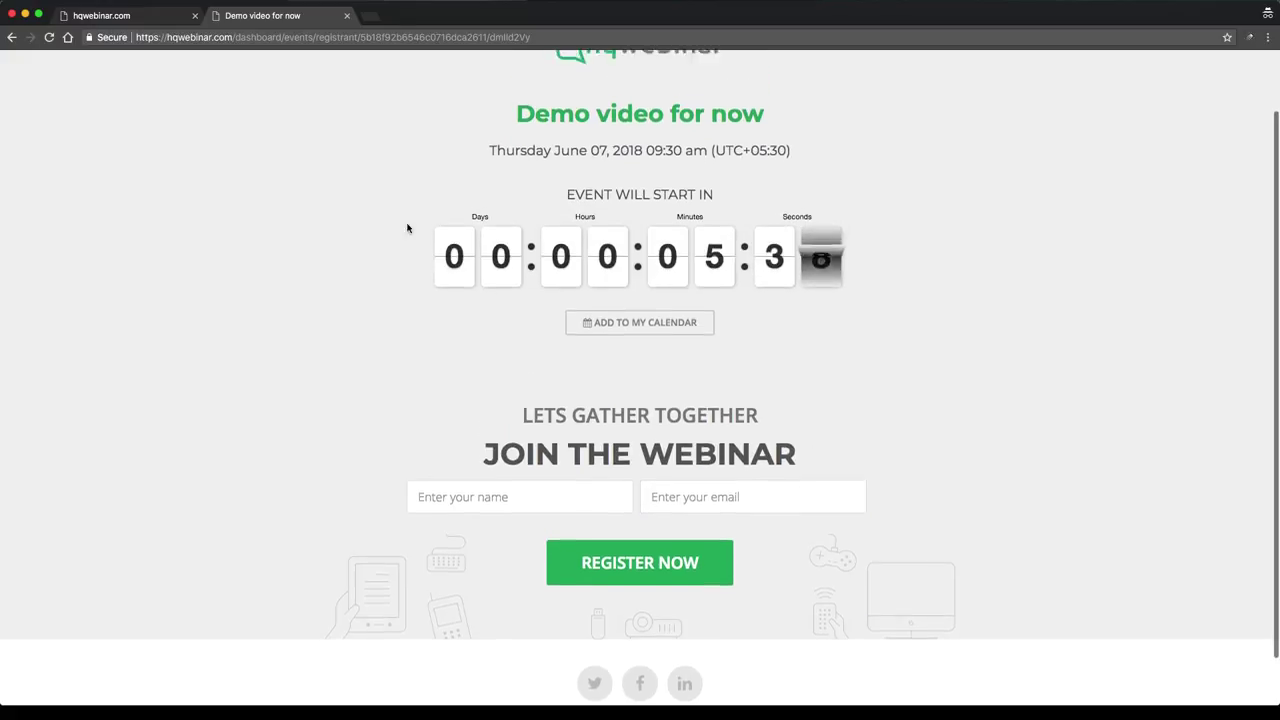
{"action": "left_click", "coordinate": [130, 19]}
{"action": "scroll", "coordinate": [335, 165], "scroll_direction": "up", "scroll_amount": 1}
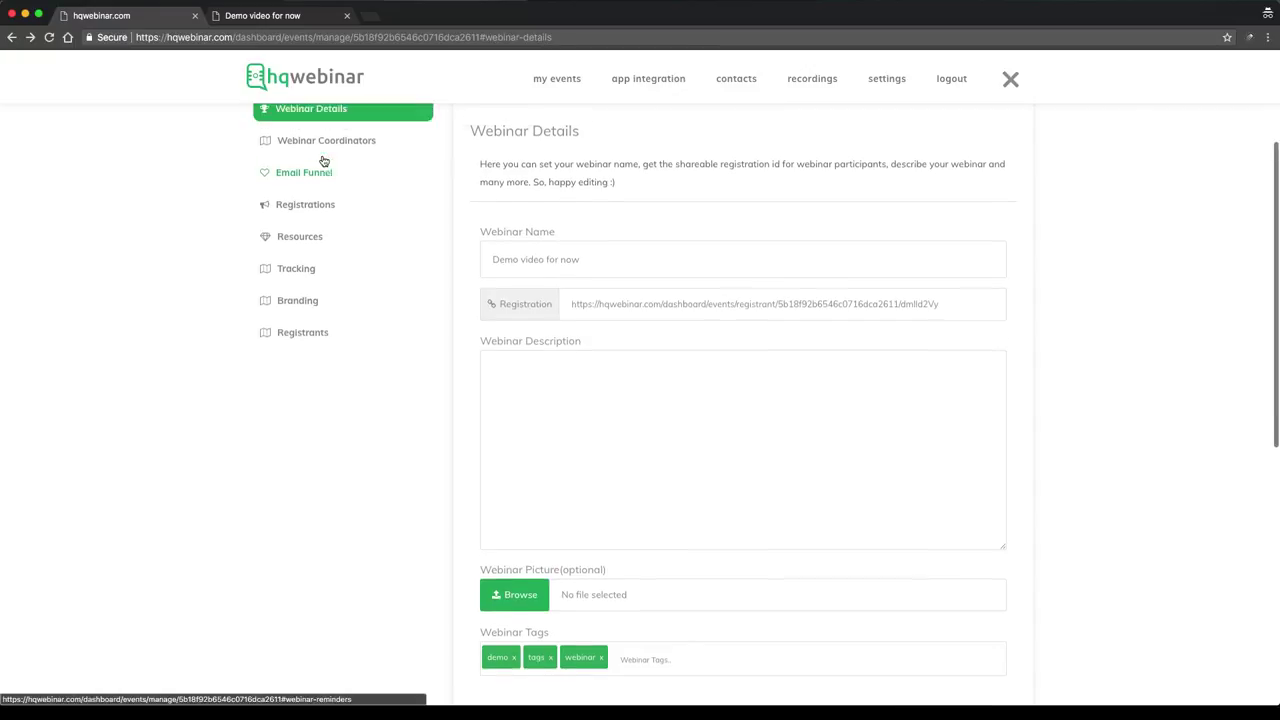
Add a Mobile field to the registration form and reload the public page to see it
{"action": "left_click", "coordinate": [318, 224]}
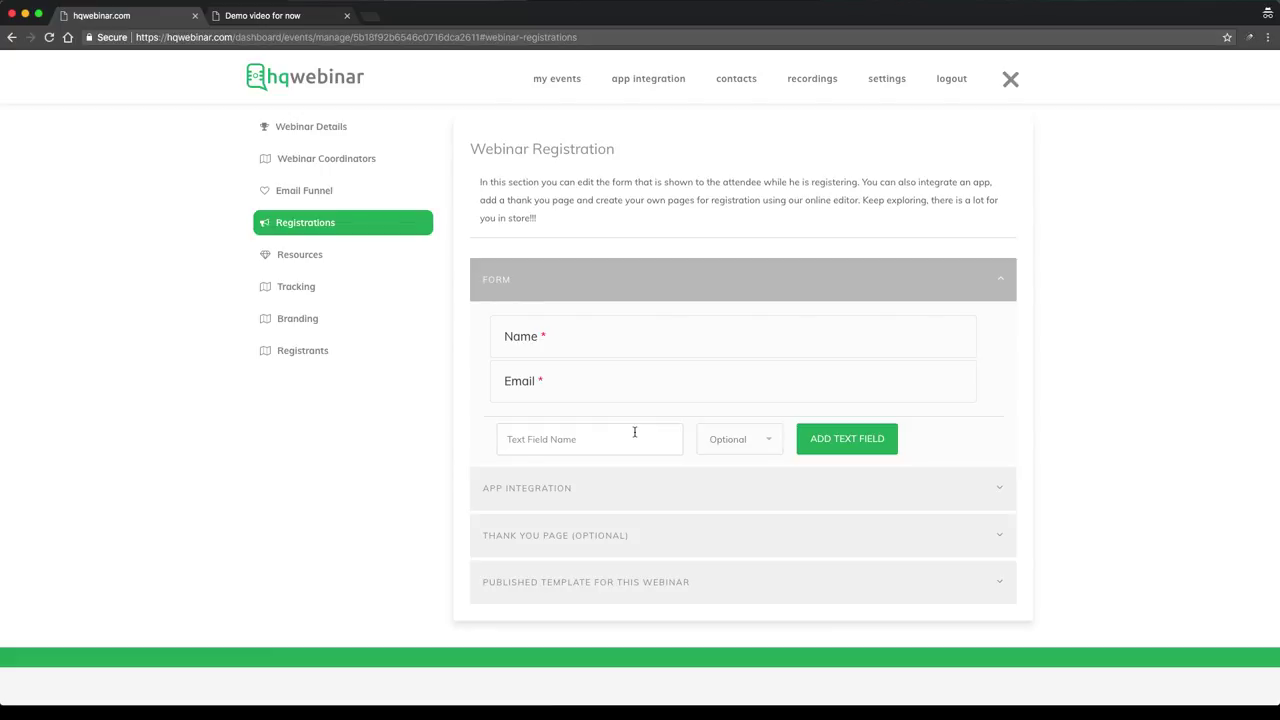
{"action": "left_click", "coordinate": [634, 432]}
{"action": "type", "text": "Mobile"}
{"action": "left_click", "coordinate": [867, 438]}
{"action": "left_click", "coordinate": [329, 22]}
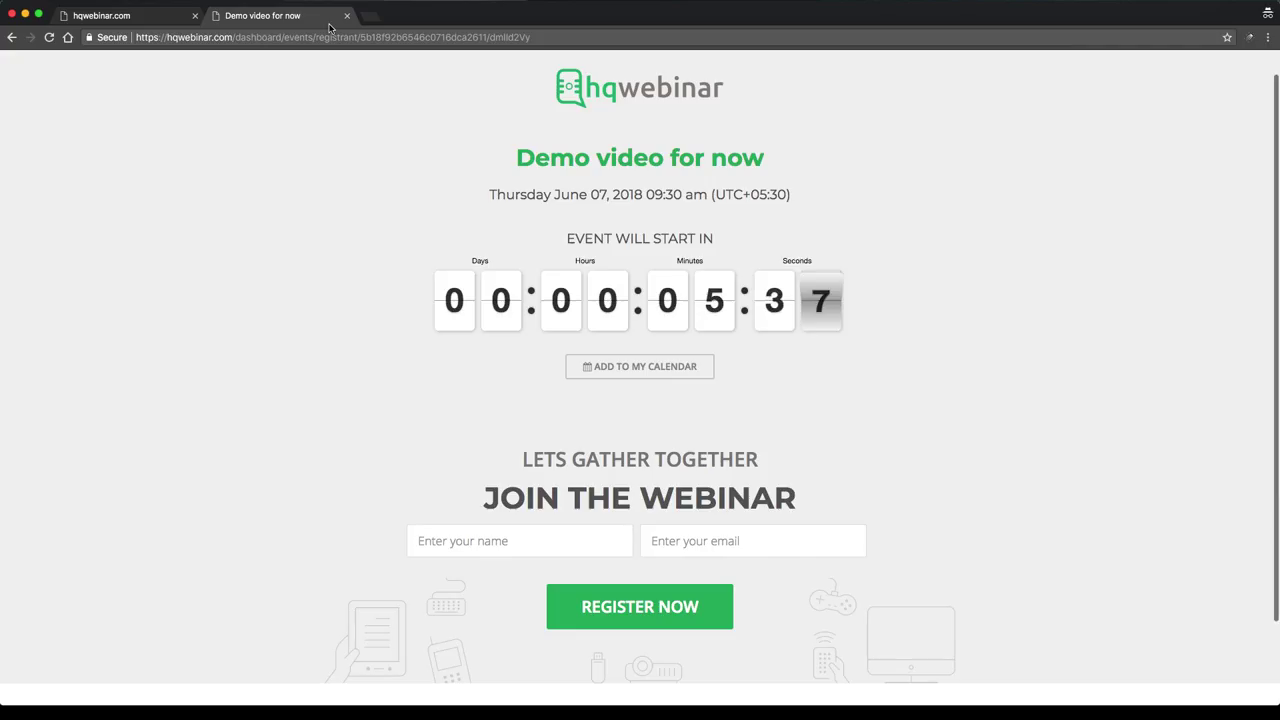
{"action": "left_click", "coordinate": [48, 37]}
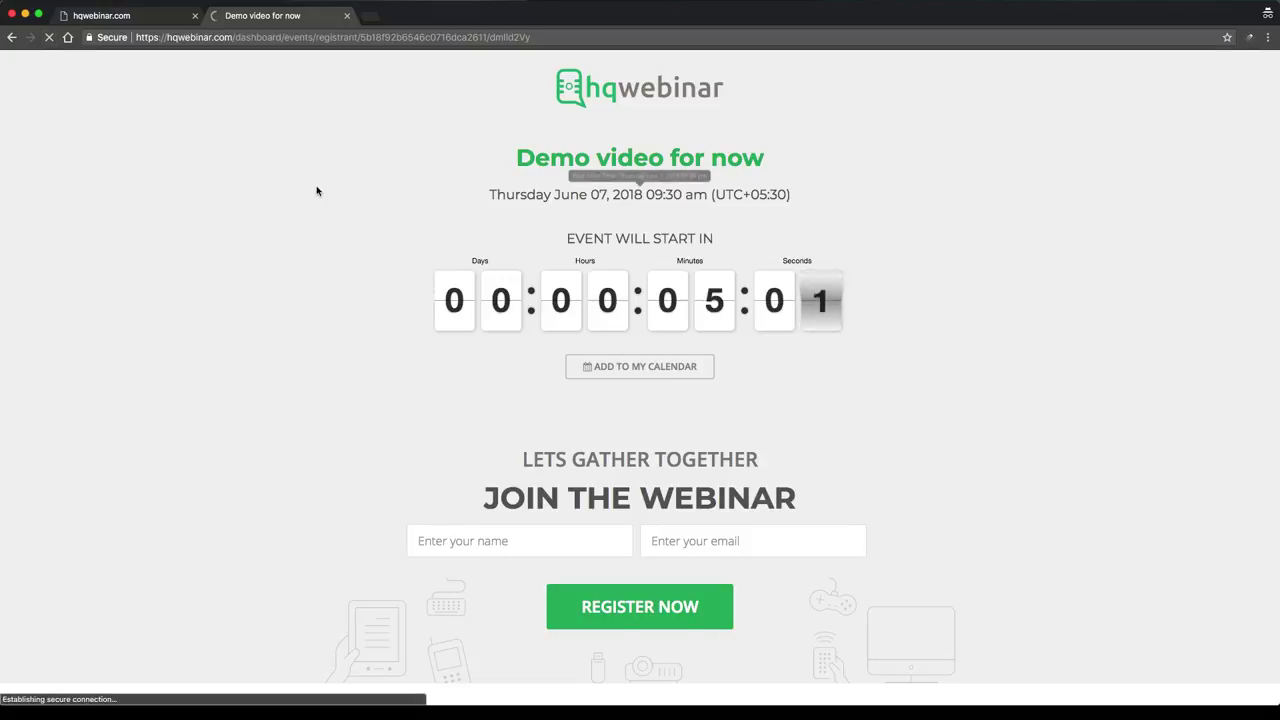
{"action": "scroll", "coordinate": [260, 210], "scroll_direction": "down", "scroll_amount": 1}
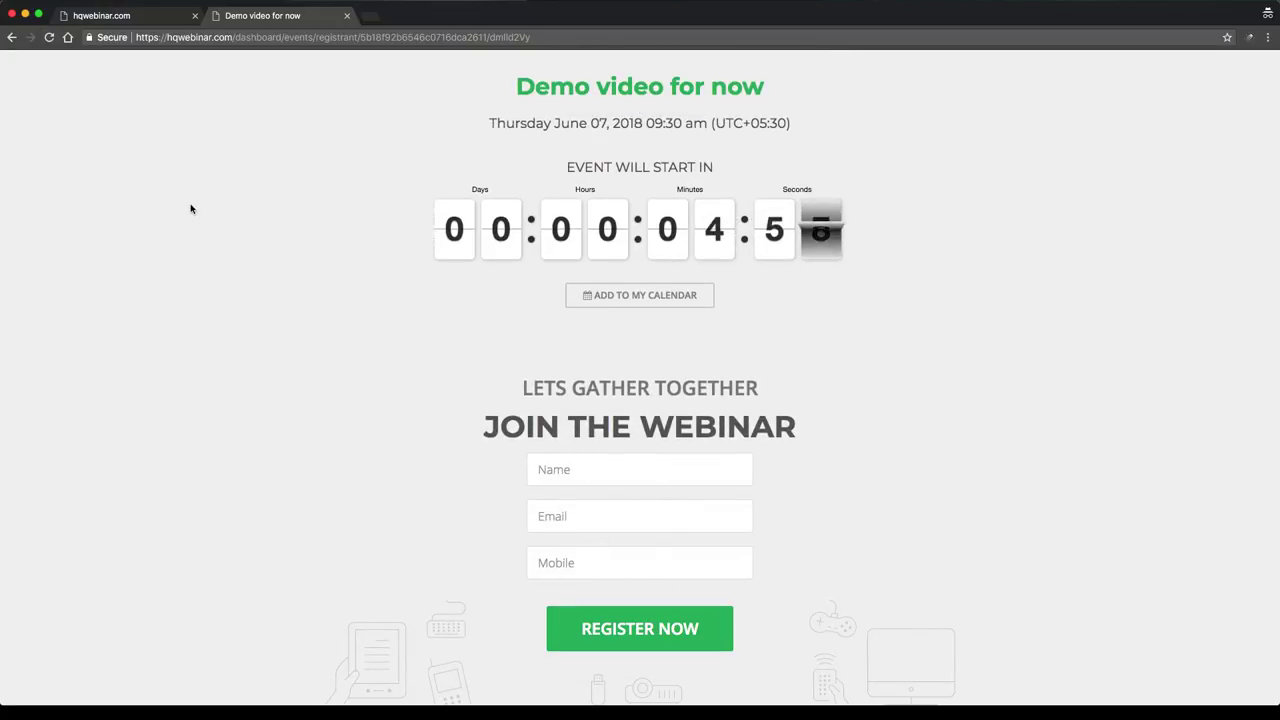
Delete the Mobile field, confirm, and verify the public page shows only Name and Email
{"action": "left_click", "coordinate": [101, 15]}
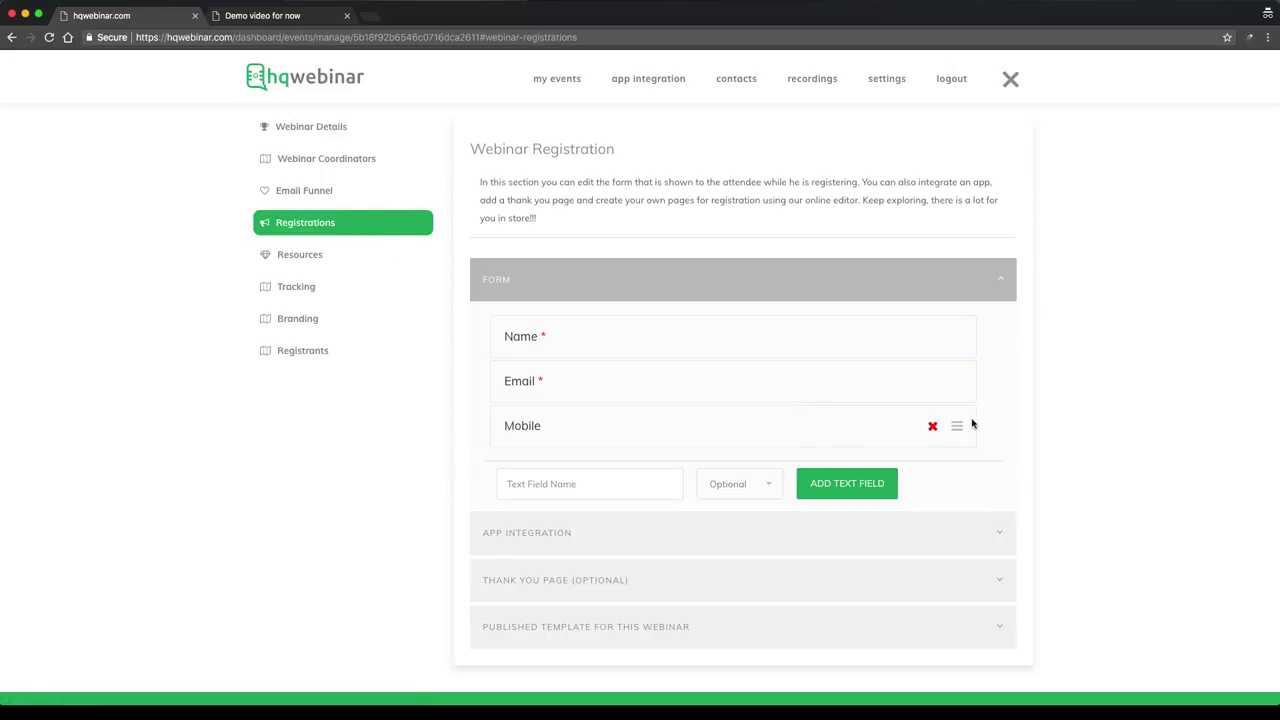
{"action": "left_click", "coordinate": [932, 428]}
{"action": "left_click", "coordinate": [690, 72]}
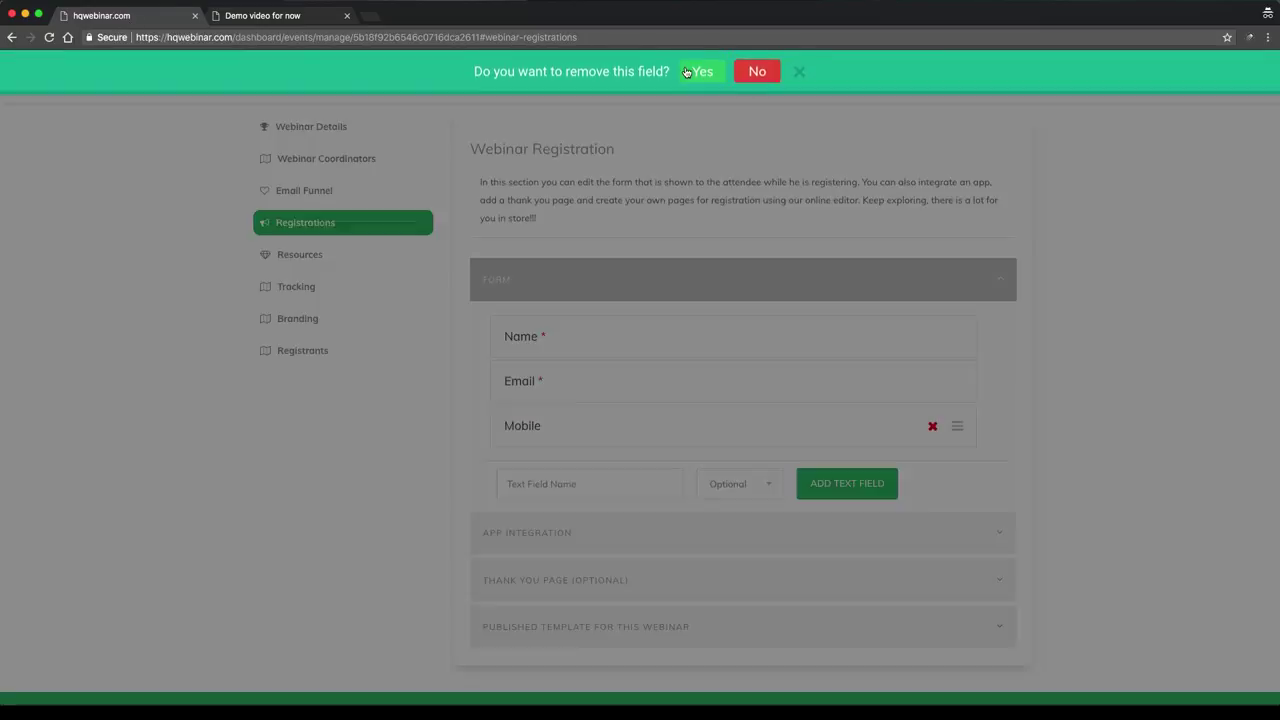
{"action": "left_click", "coordinate": [274, 15]}
{"action": "left_click", "coordinate": [49, 38]}
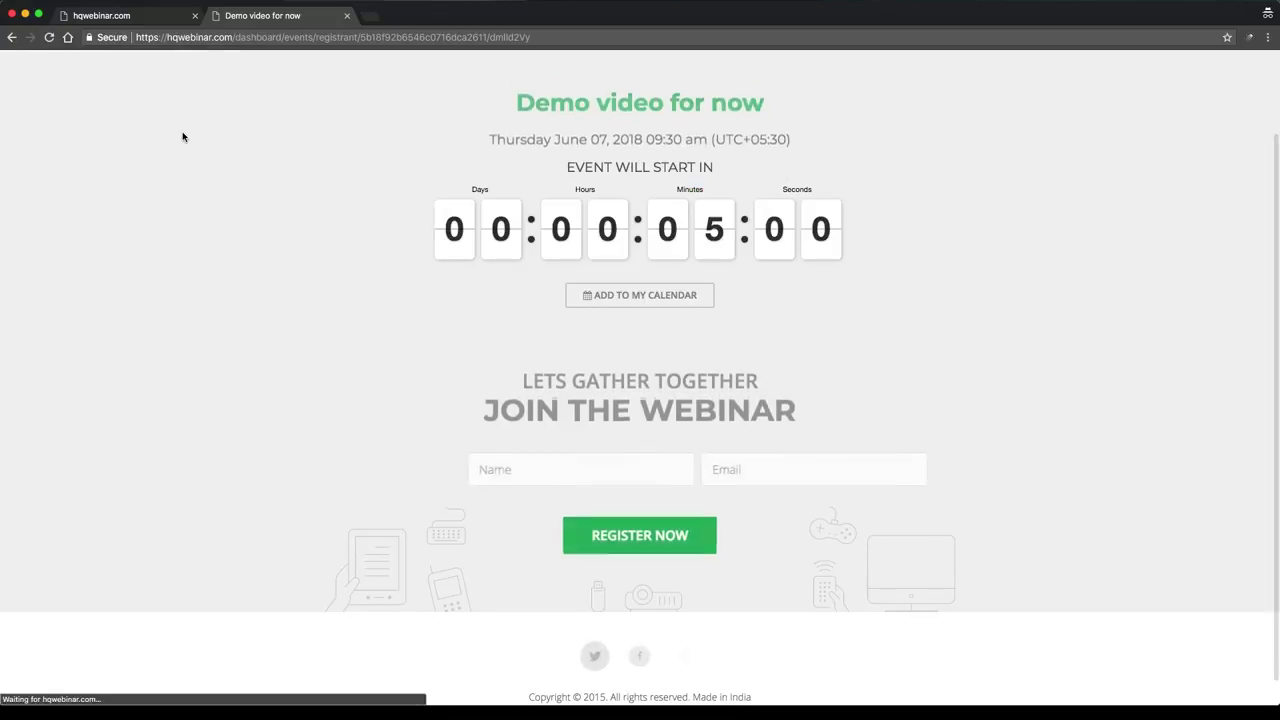
{"action": "left_click", "coordinate": [142, 16]}
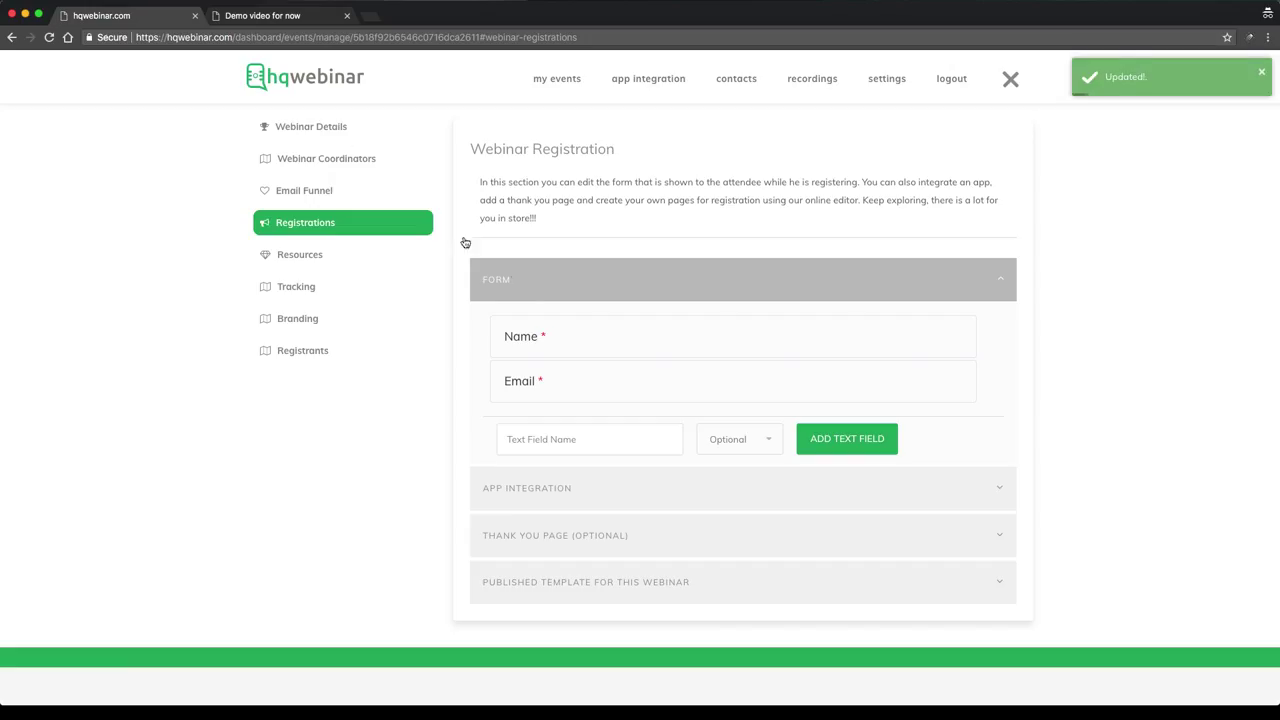
{"action": "left_click", "coordinate": [541, 277]}
Choose mailChimps as the app under App Integration
{"action": "left_click", "coordinate": [594, 326]}
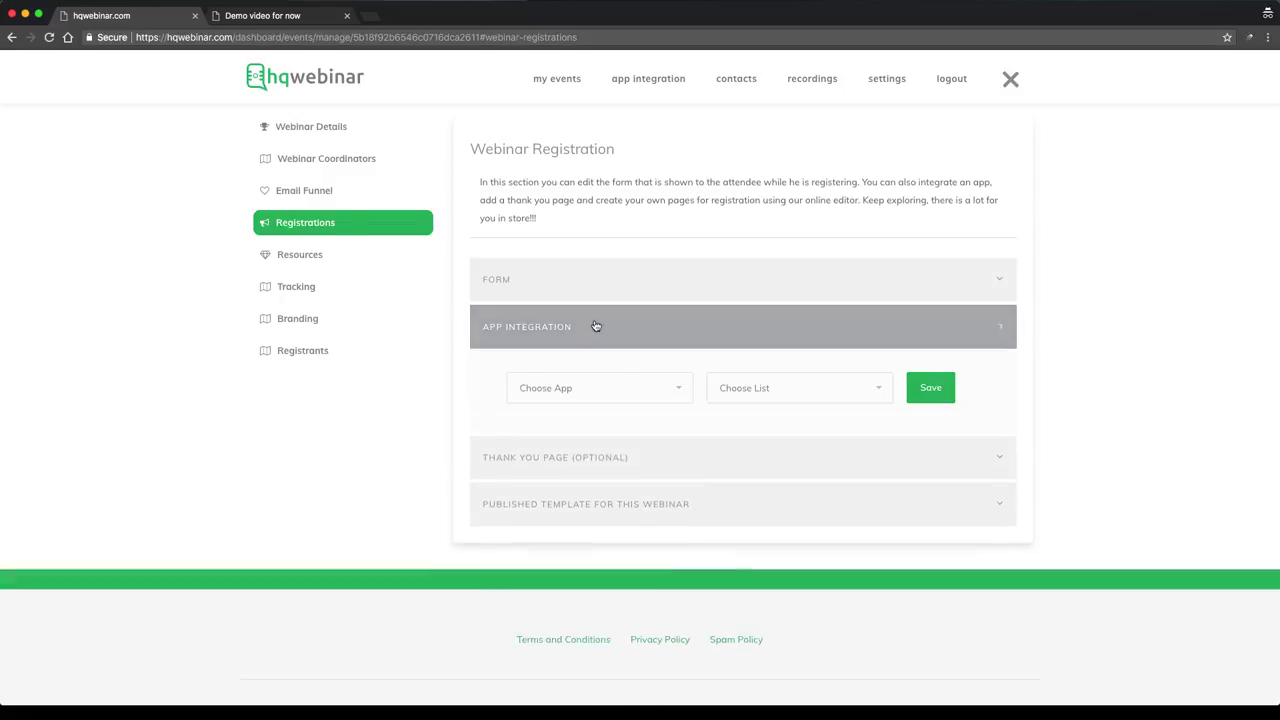
{"action": "left_click", "coordinate": [612, 398]}
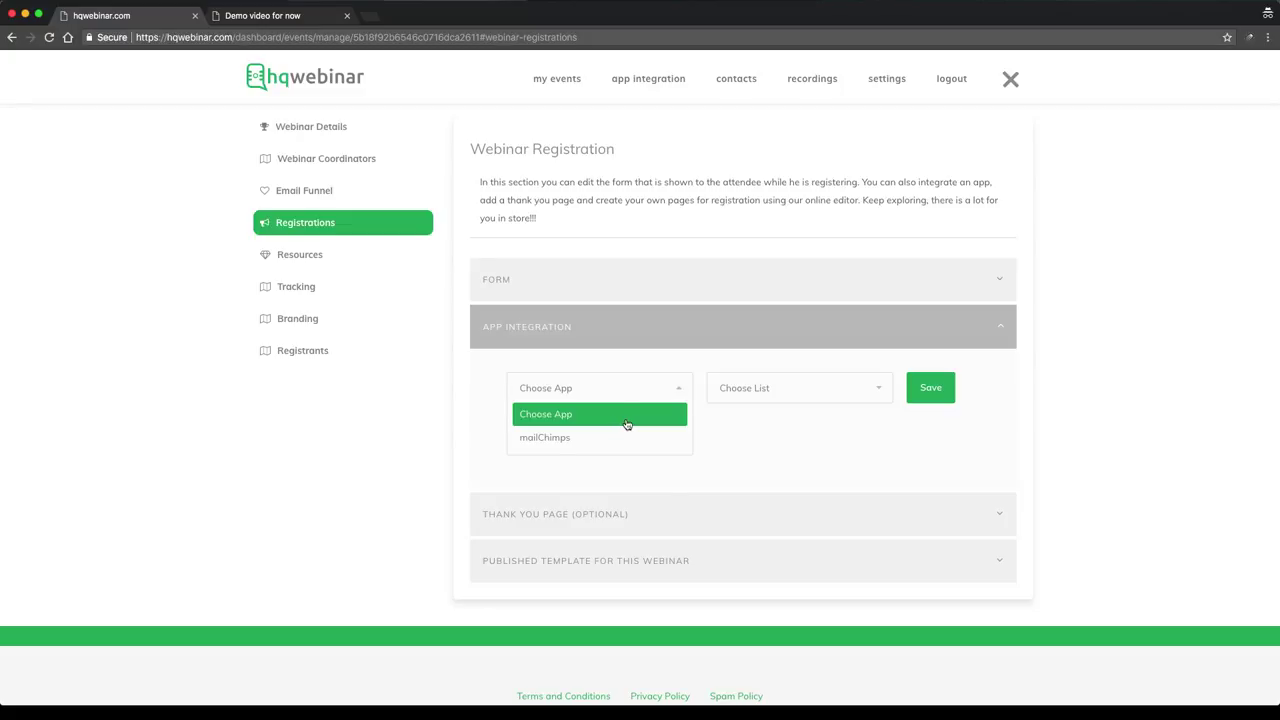
{"action": "left_click", "coordinate": [636, 383]}
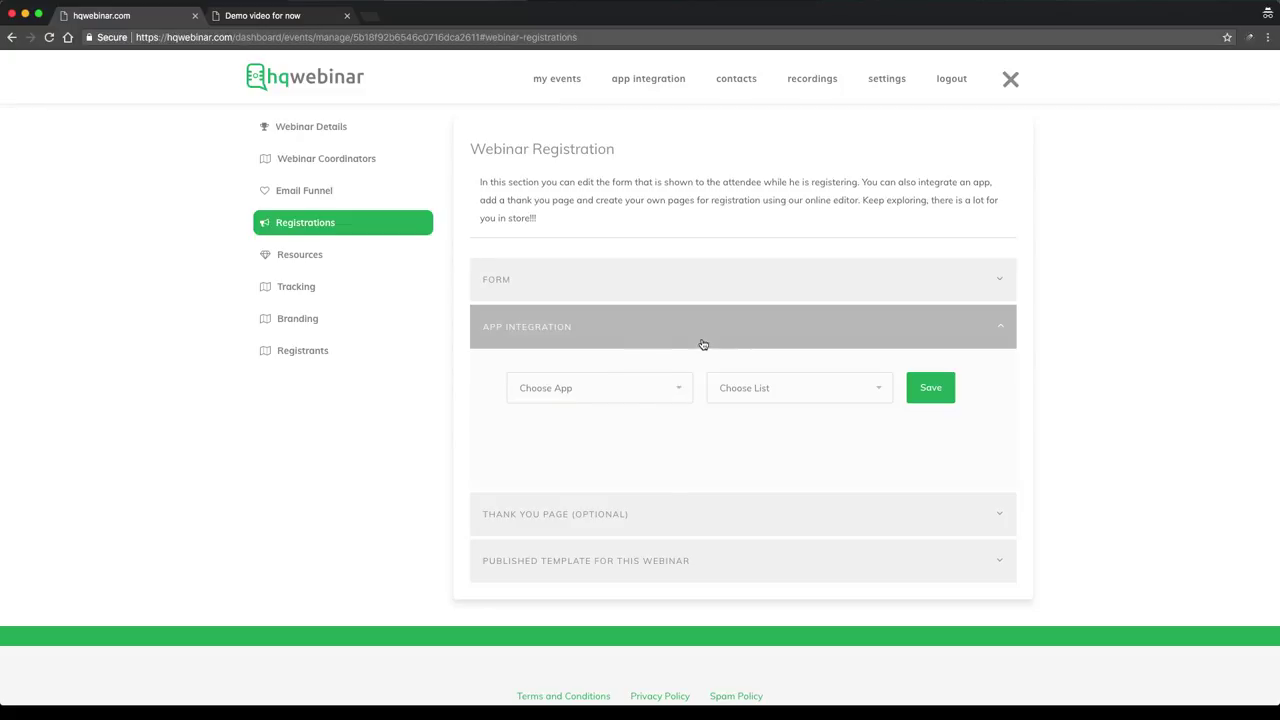
{"action": "left_click", "coordinate": [655, 340]}
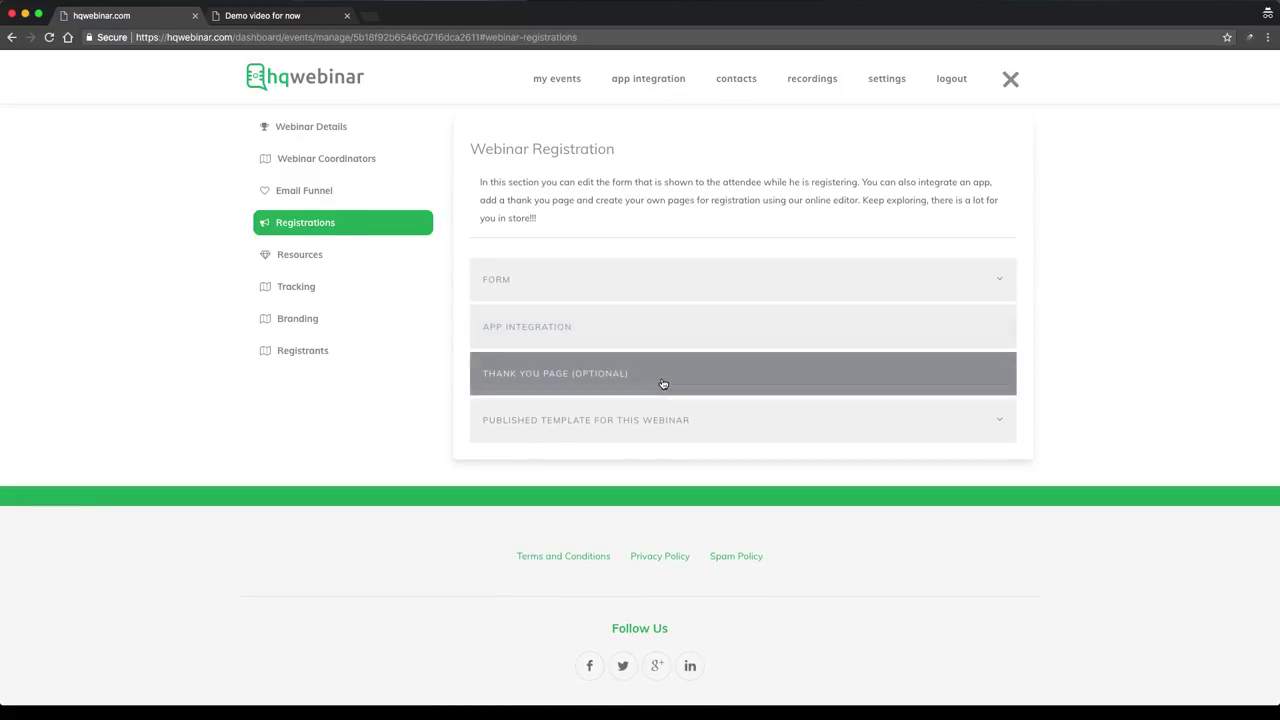
{"action": "left_click", "coordinate": [654, 343]}
{"action": "left_click", "coordinate": [636, 385]}
{"action": "left_click", "coordinate": [637, 433]}
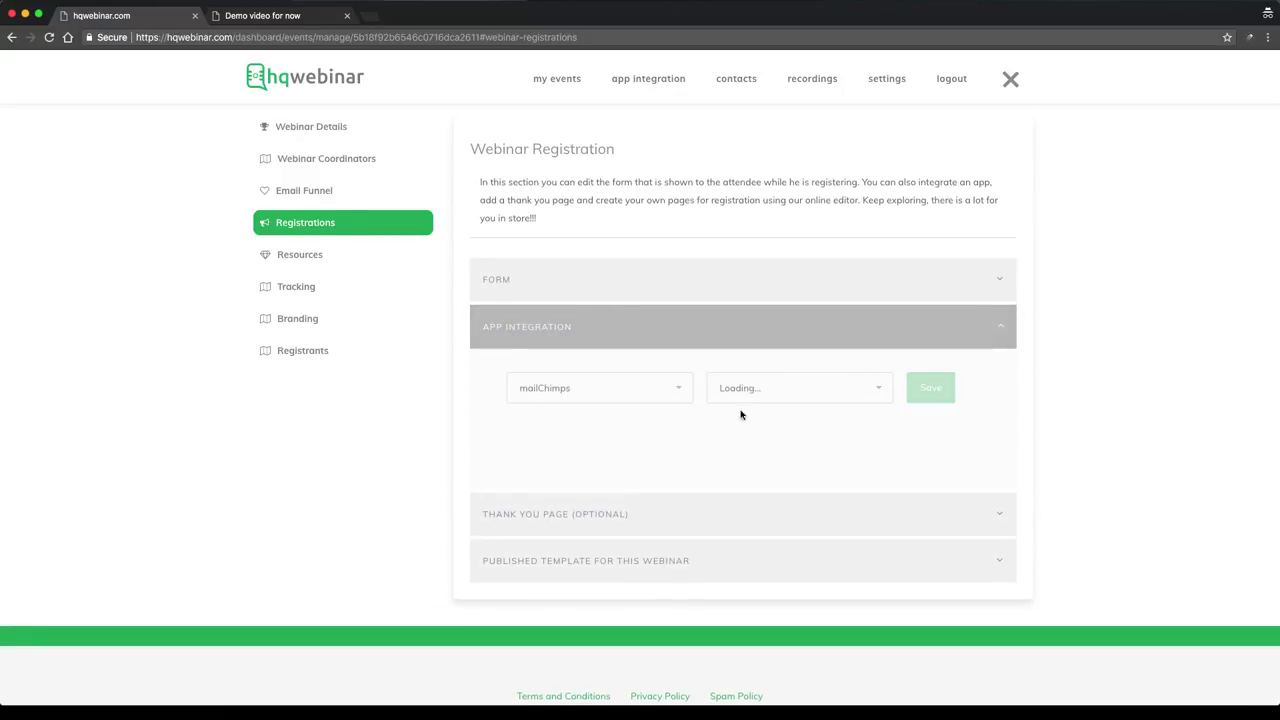
Pick the sohini mailing list, save the integration, and expand Thank You Page settings
{"action": "left_click", "coordinate": [764, 390]}
{"action": "left_click", "coordinate": [763, 390]}
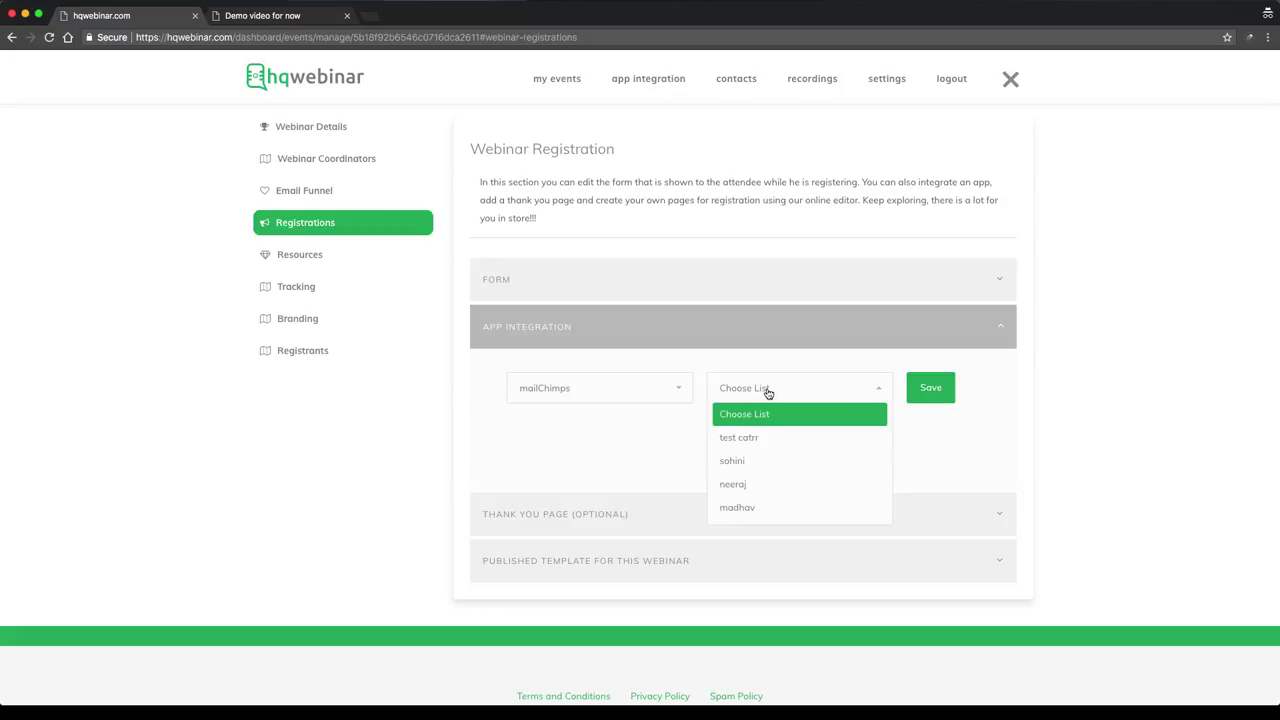
{"action": "left_click", "coordinate": [764, 445]}
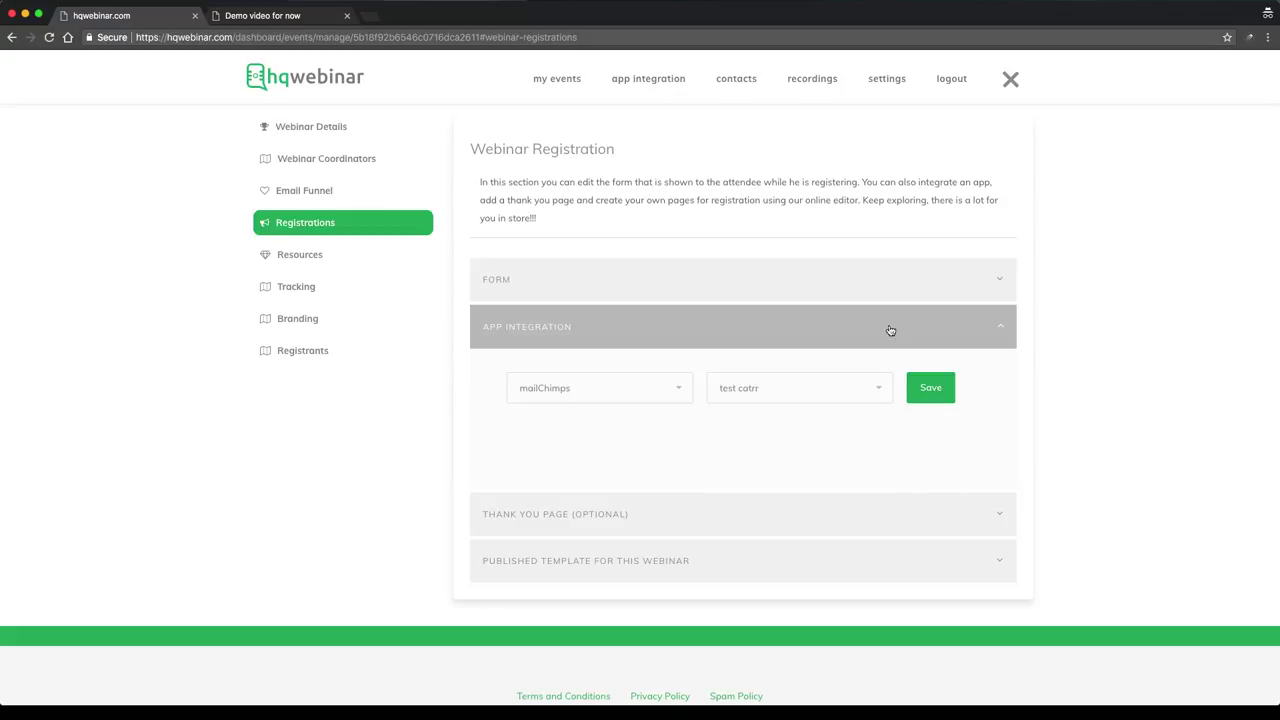
{"action": "left_click", "coordinate": [855, 393]}
{"action": "left_click", "coordinate": [802, 464]}
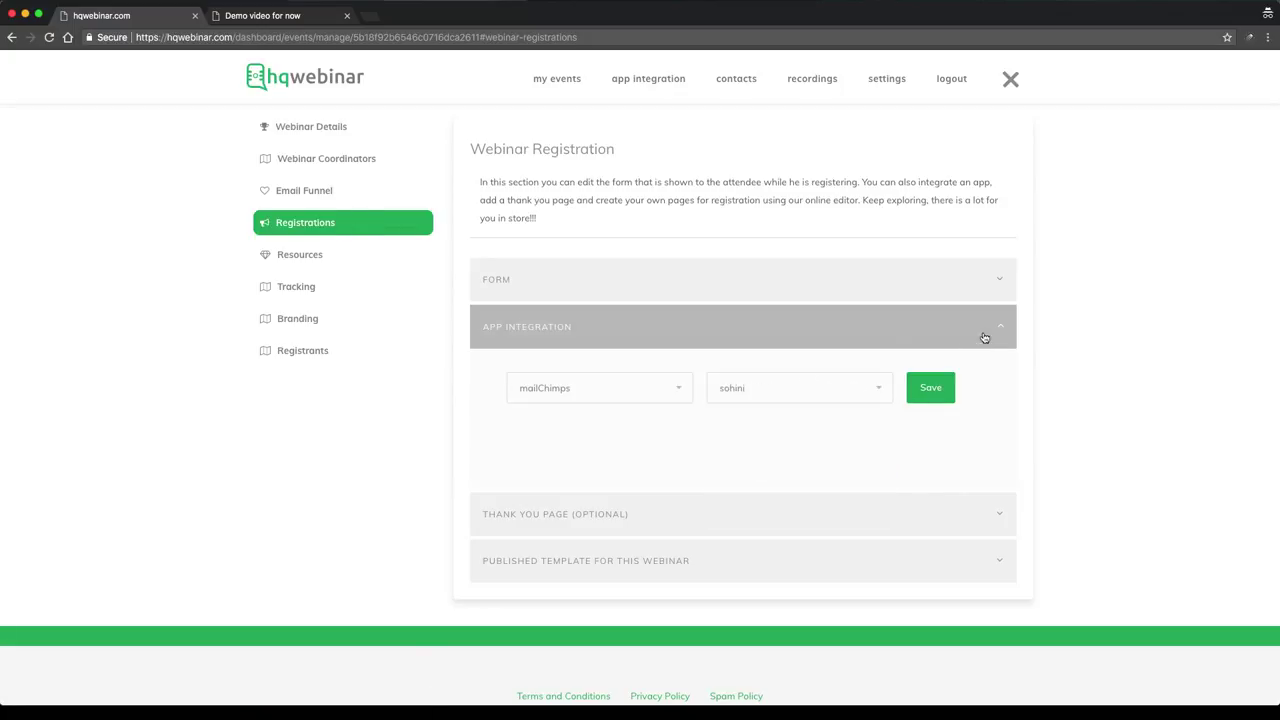
{"action": "left_click", "coordinate": [935, 395]}
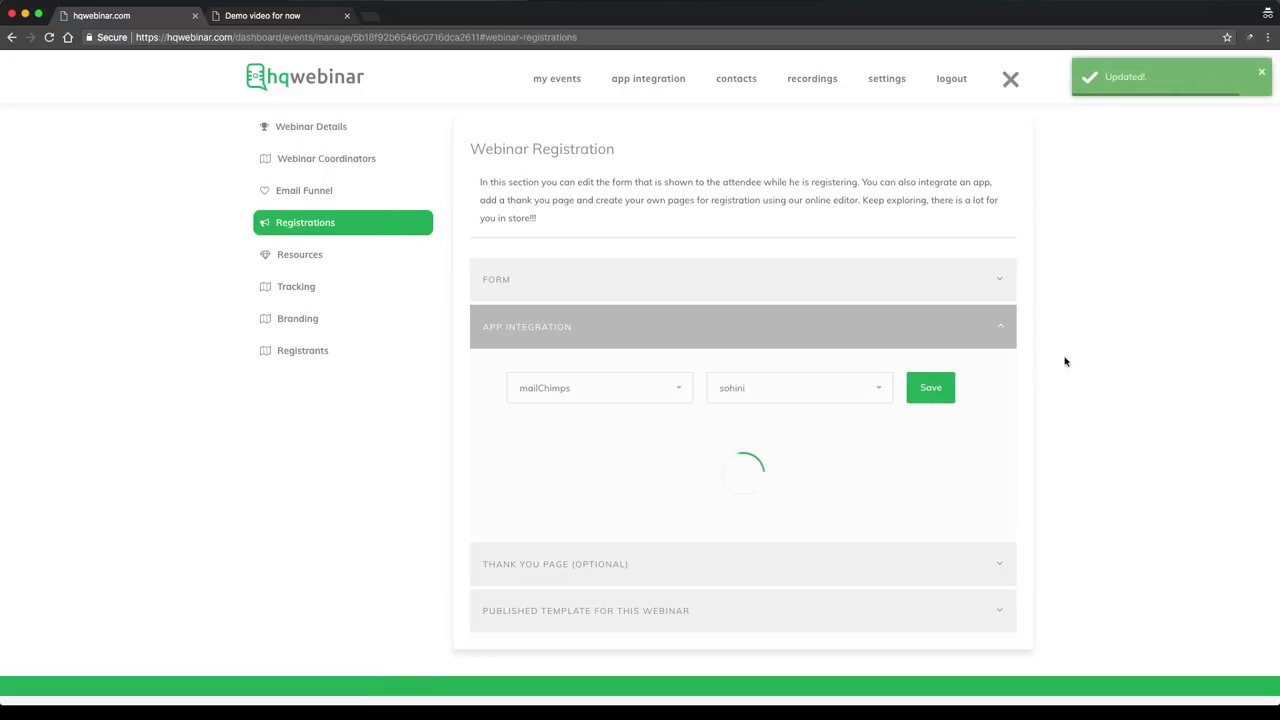
{"action": "scroll", "coordinate": [866, 445], "scroll_direction": "down", "scroll_amount": 2}
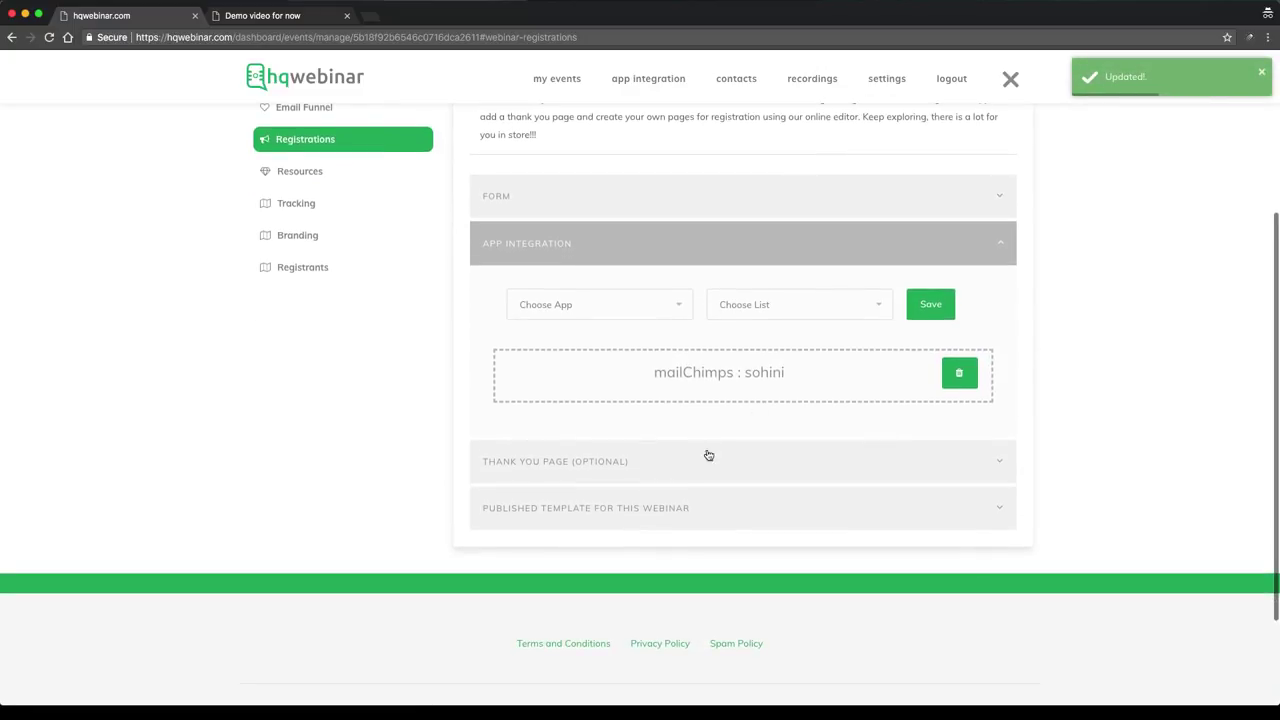
{"action": "left_click", "coordinate": [706, 455]}
{"action": "scroll", "coordinate": [760, 436], "scroll_direction": "down", "scroll_amount": 2}
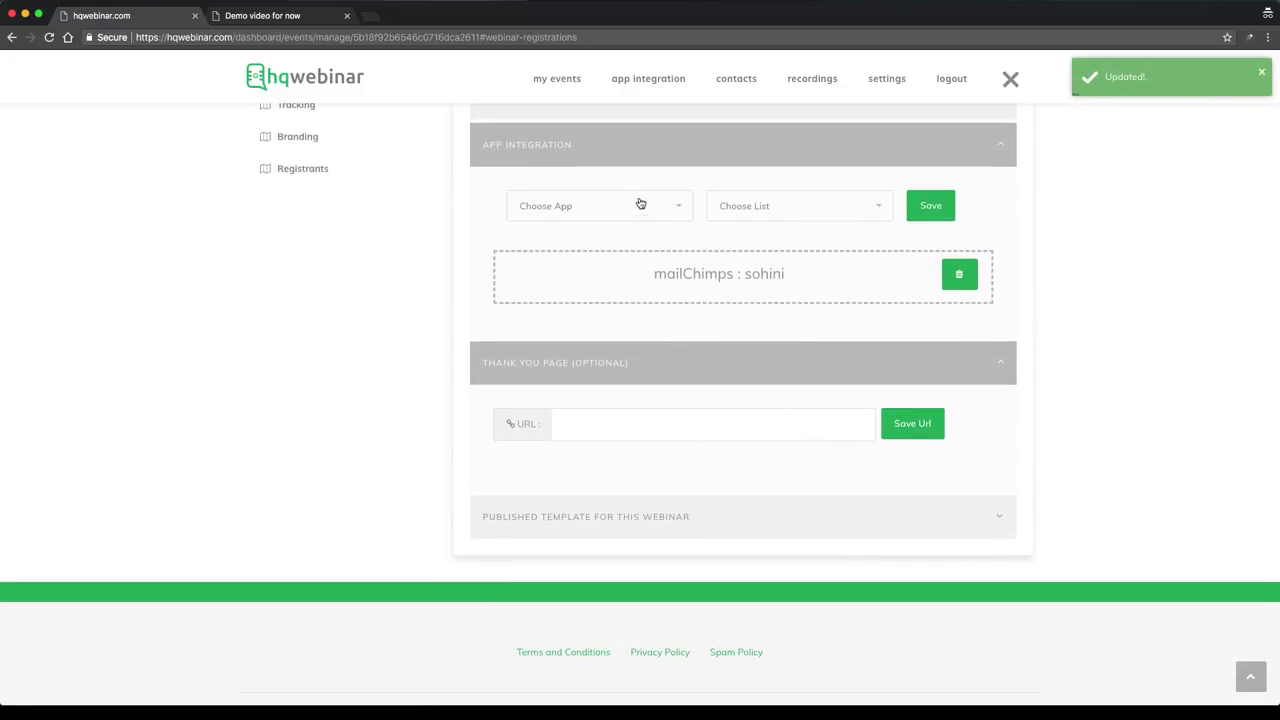
Collapse App Integration and Thank You Page, then expand Published Template for this Webinar
{"action": "left_click", "coordinate": [634, 140]}
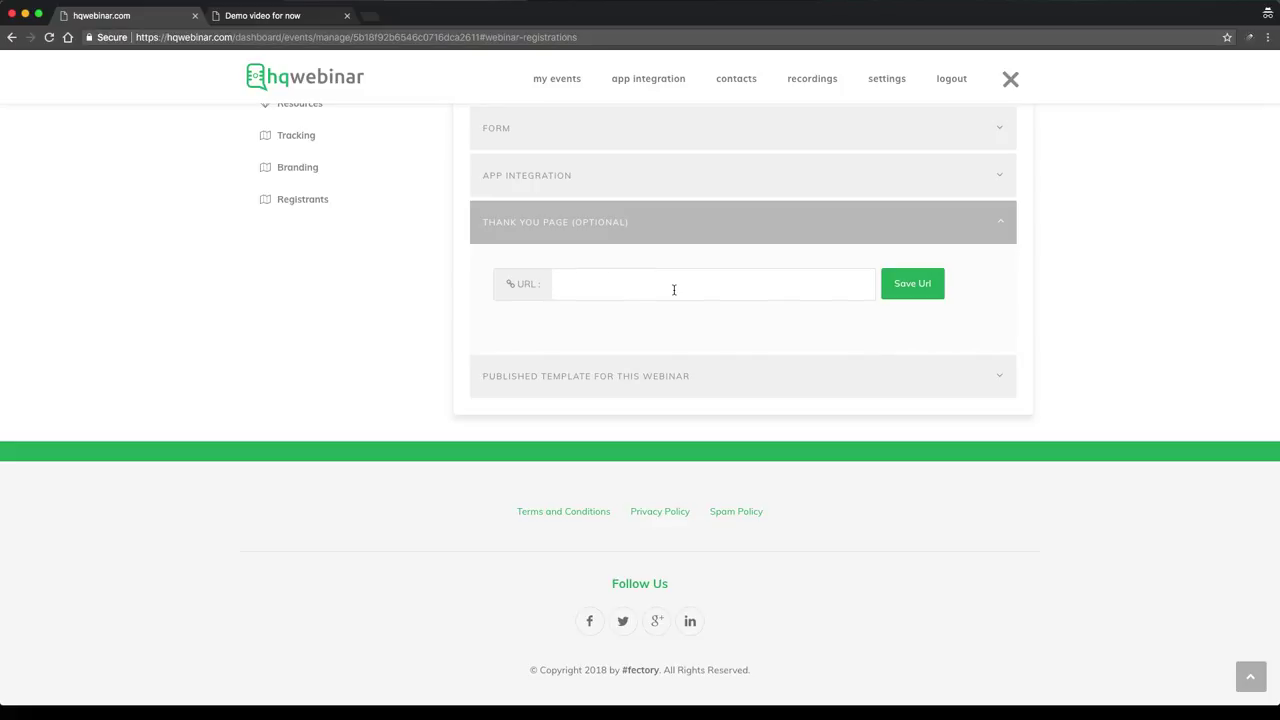
{"action": "left_click", "coordinate": [677, 216]}
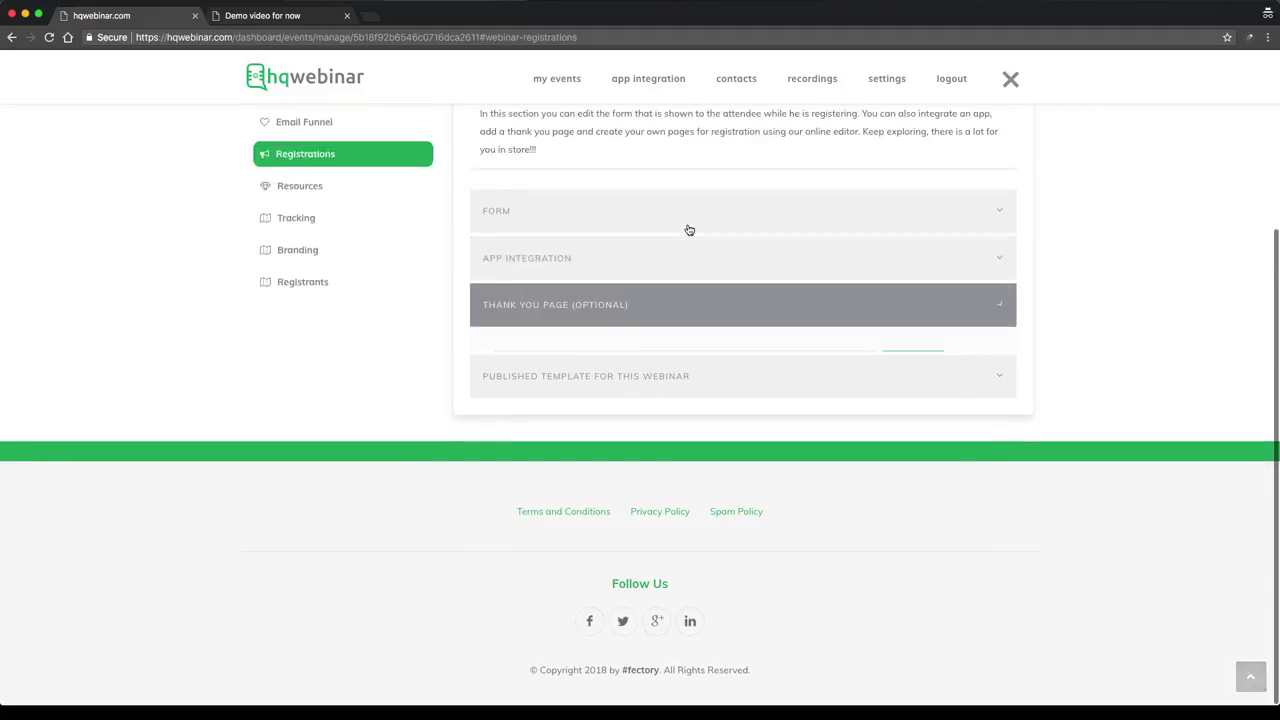
{"action": "left_click", "coordinate": [694, 388]}
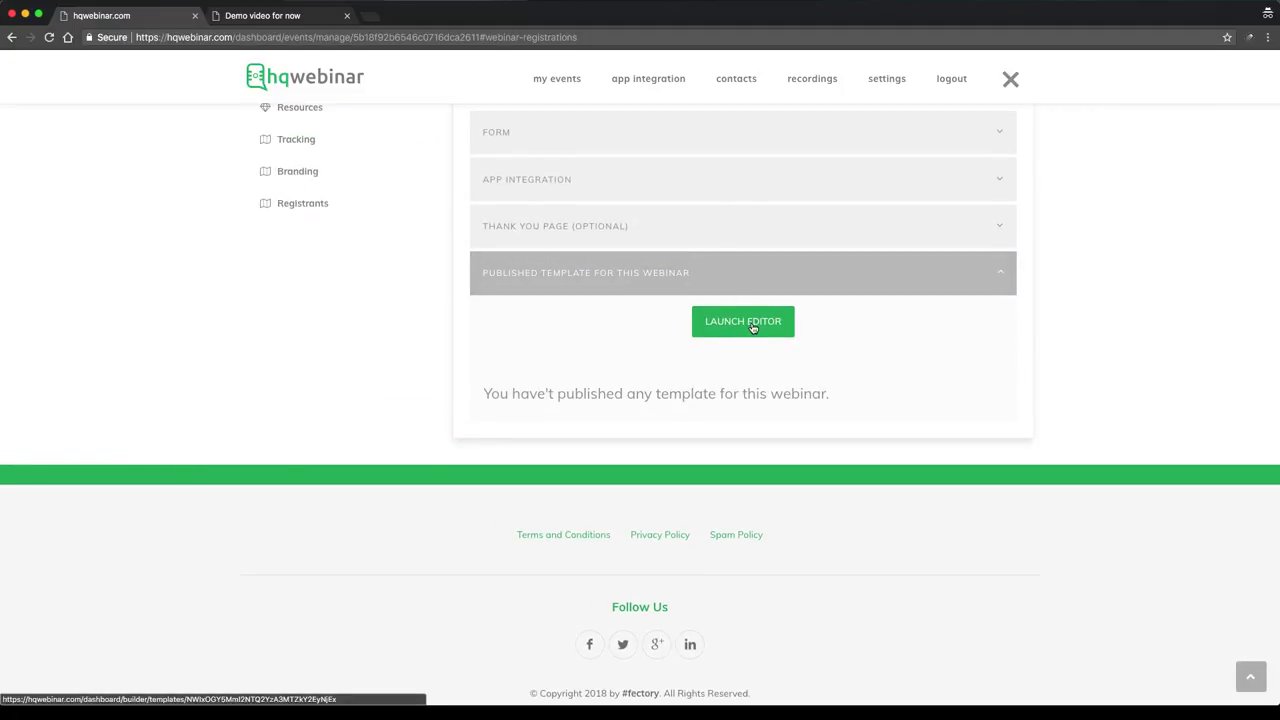
{"action": "scroll", "coordinate": [753, 328], "scroll_direction": "up", "scroll_amount": 3}
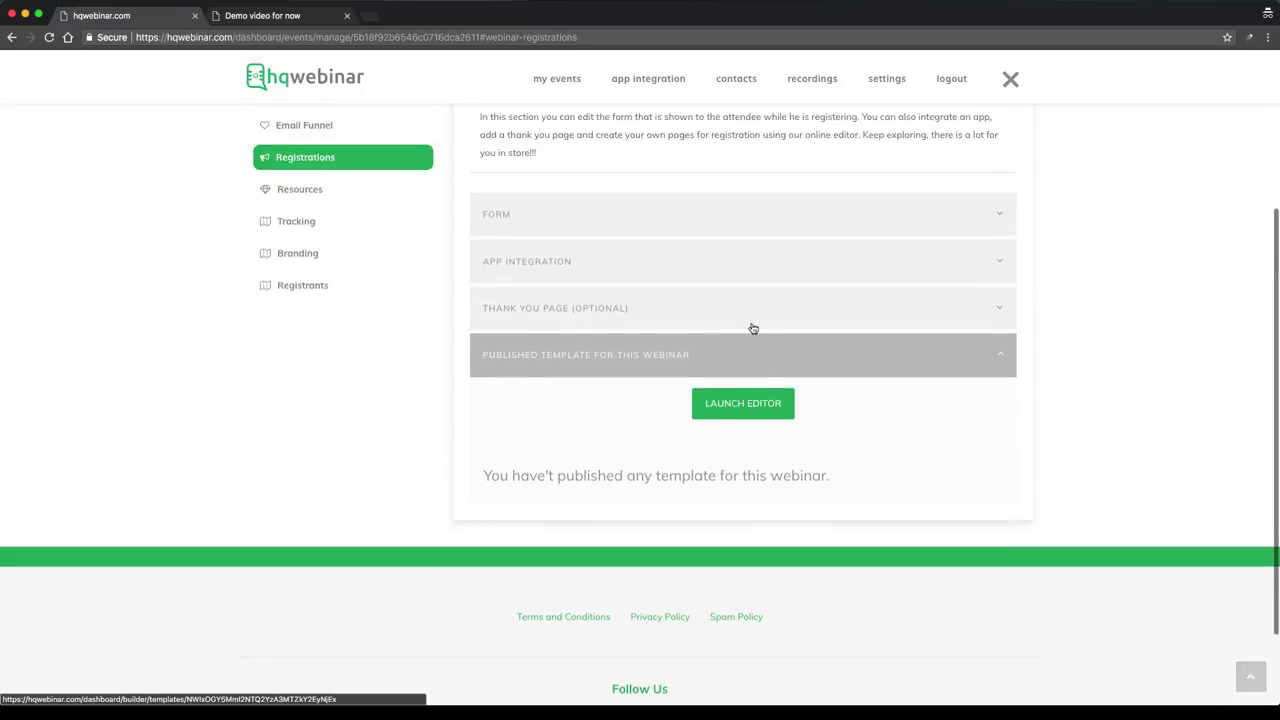
{"action": "scroll", "coordinate": [765, 413], "scroll_direction": "up", "scroll_amount": 4}
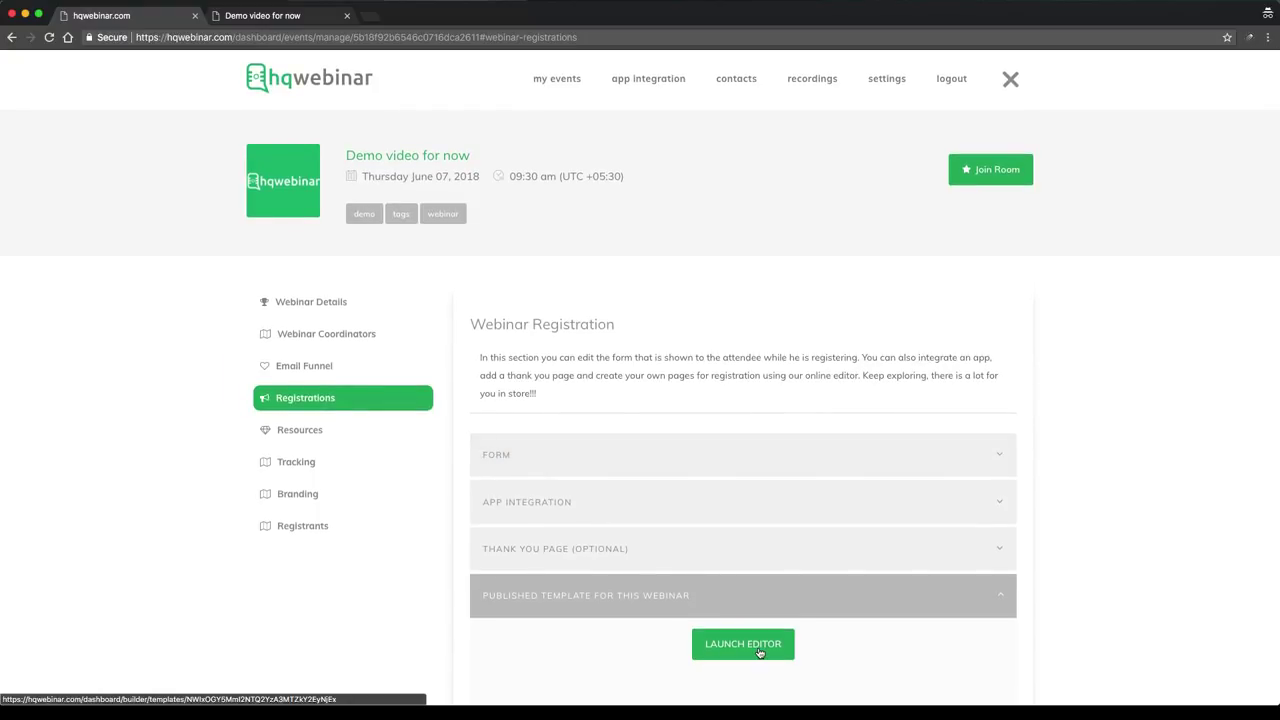
Enter the co-host's e-mail under Webinar Coordinators and send the coordinator invitation
{"action": "left_click", "coordinate": [313, 336]}
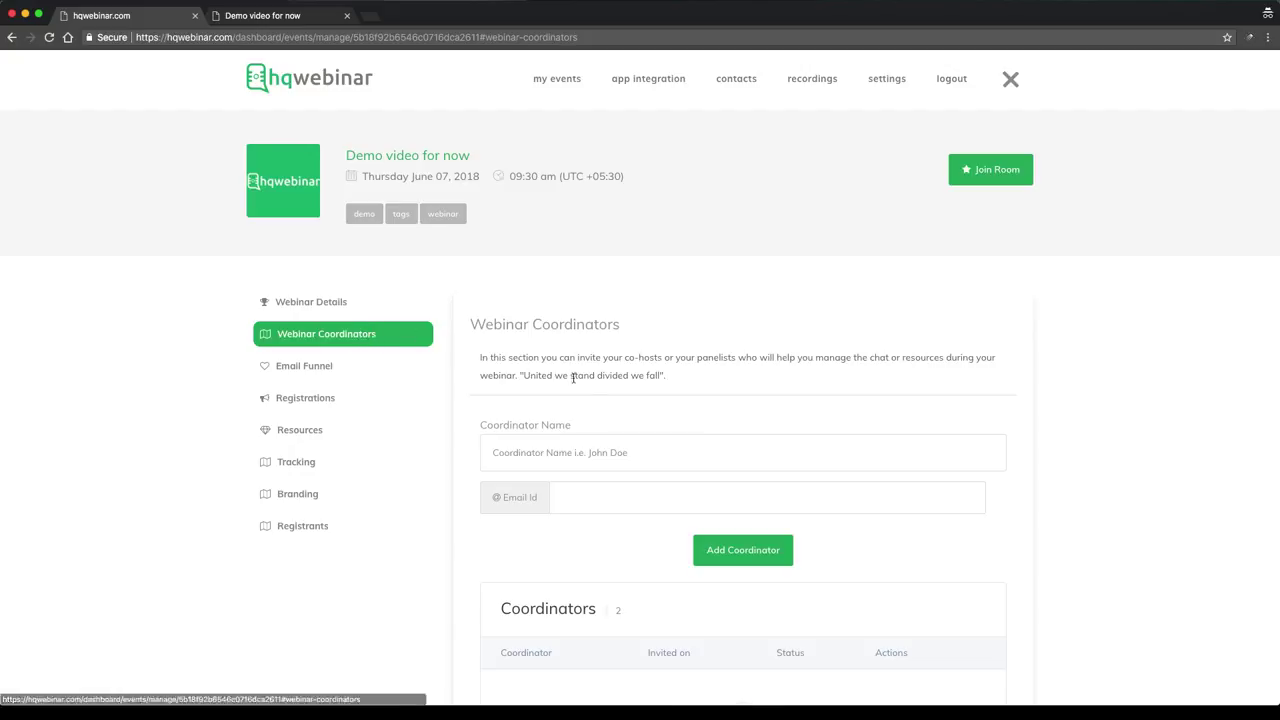
{"action": "scroll", "coordinate": [577, 372], "scroll_direction": "down", "scroll_amount": 1}
{"action": "scroll", "coordinate": [577, 372], "scroll_direction": "down", "scroll_amount": 4}
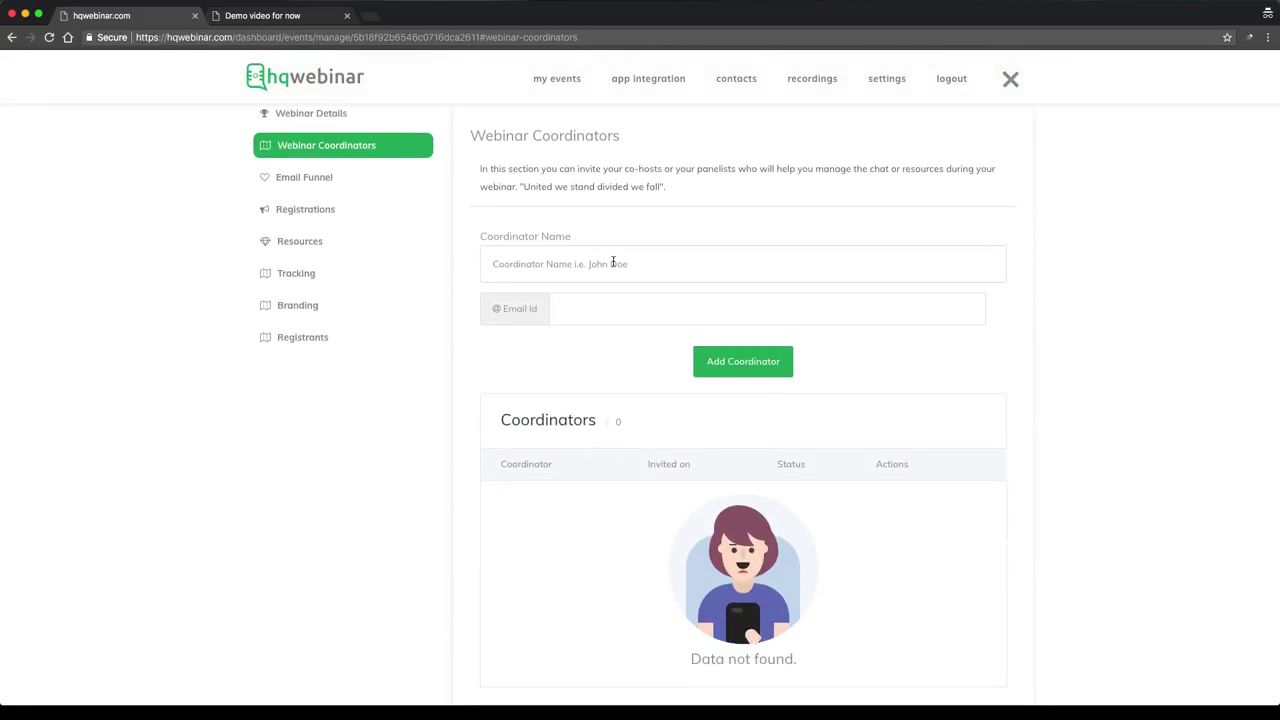
{"action": "type", "text": "Sh"}
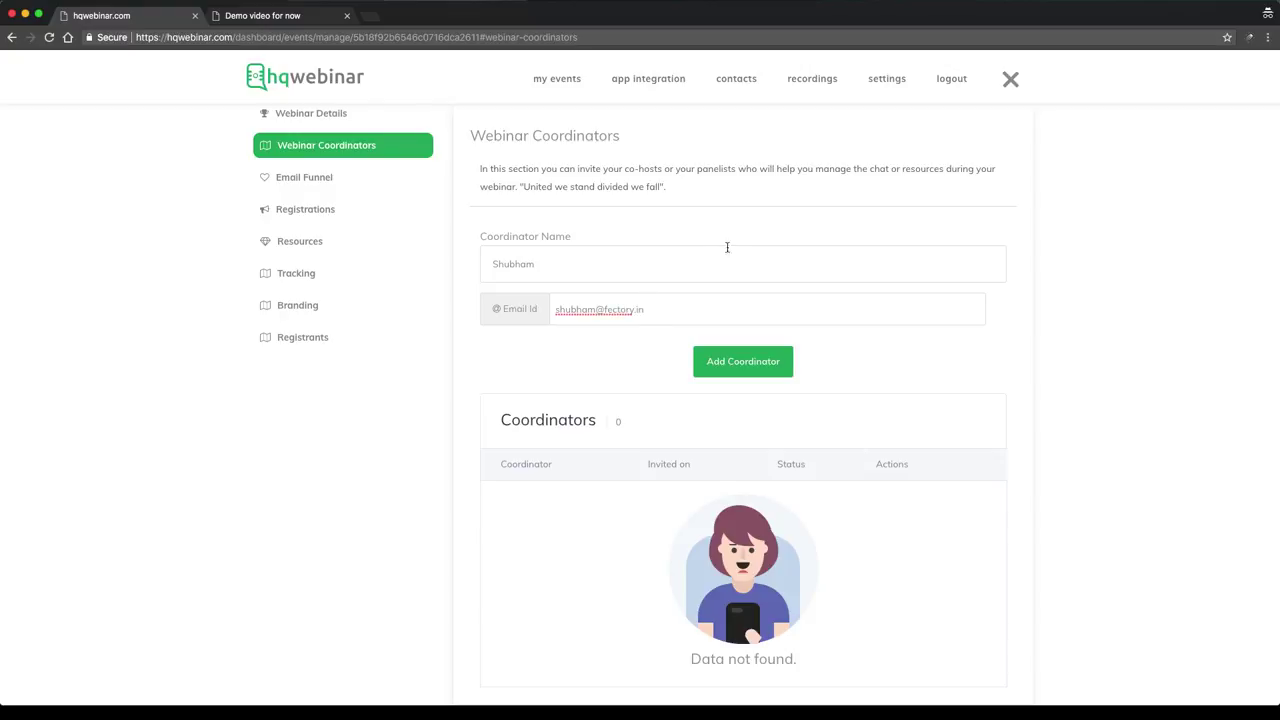
{"action": "left_click", "coordinate": [758, 372]}
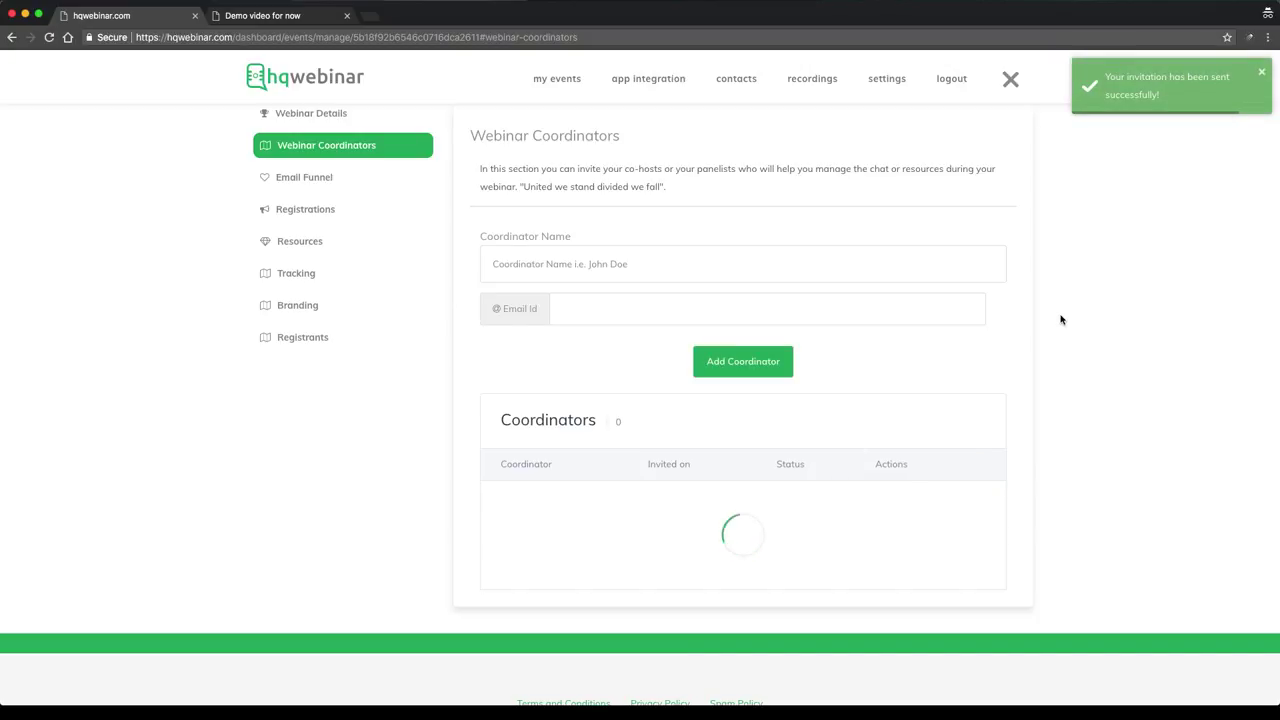
{"action": "scroll", "coordinate": [1061, 319], "scroll_direction": "down", "scroll_amount": 1}
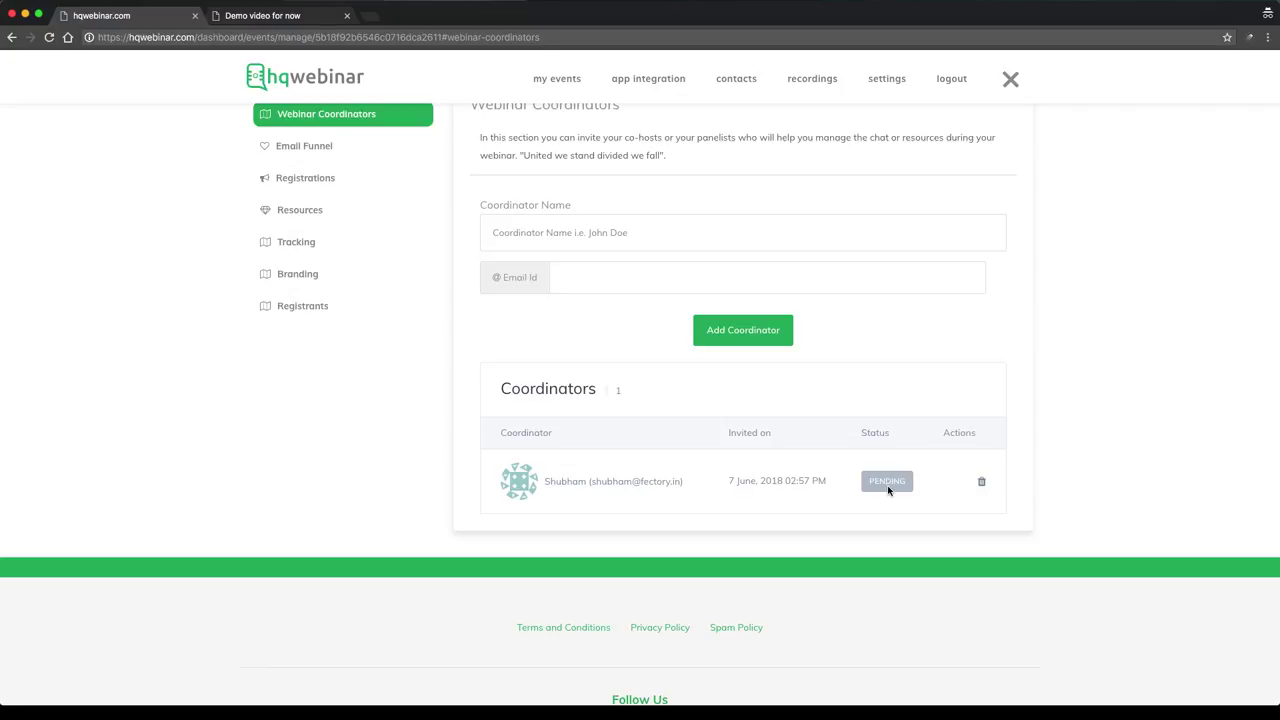
{"action": "scroll", "coordinate": [879, 493], "scroll_direction": "up", "scroll_amount": 2}
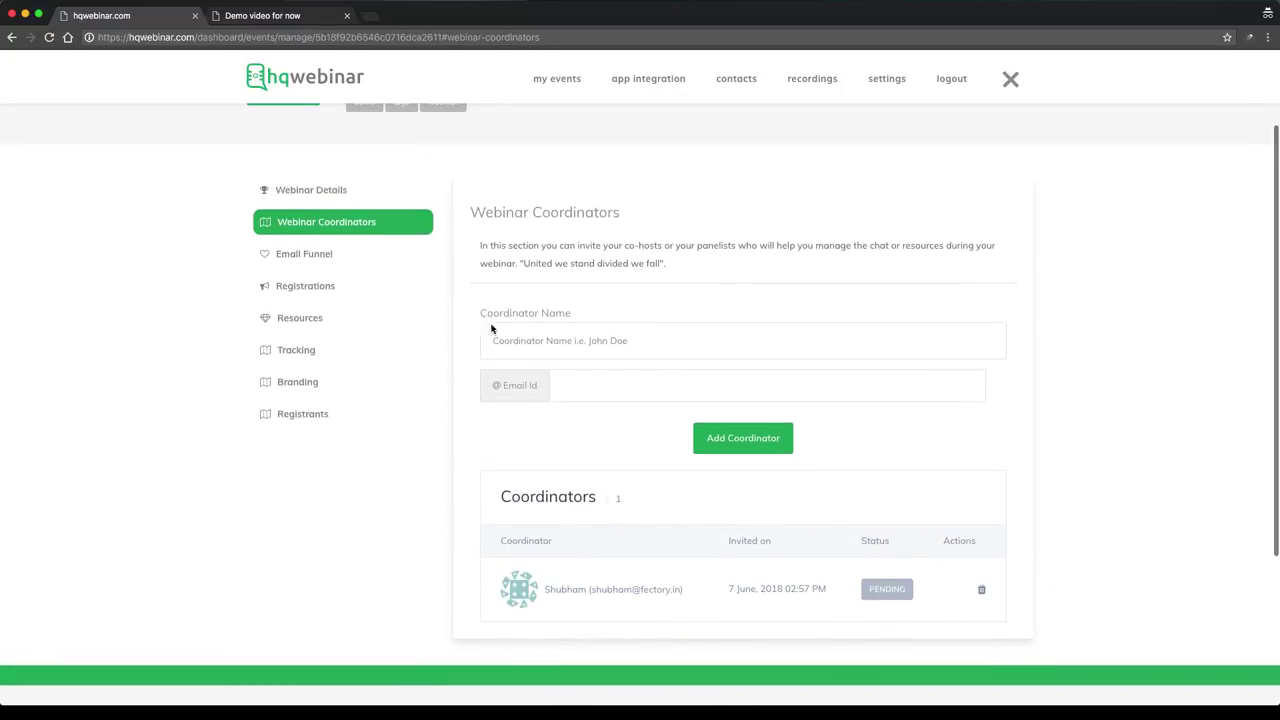
Open the Email Funnel settings and toggle Automatic Emails on, then back off
{"action": "left_click", "coordinate": [333, 254]}
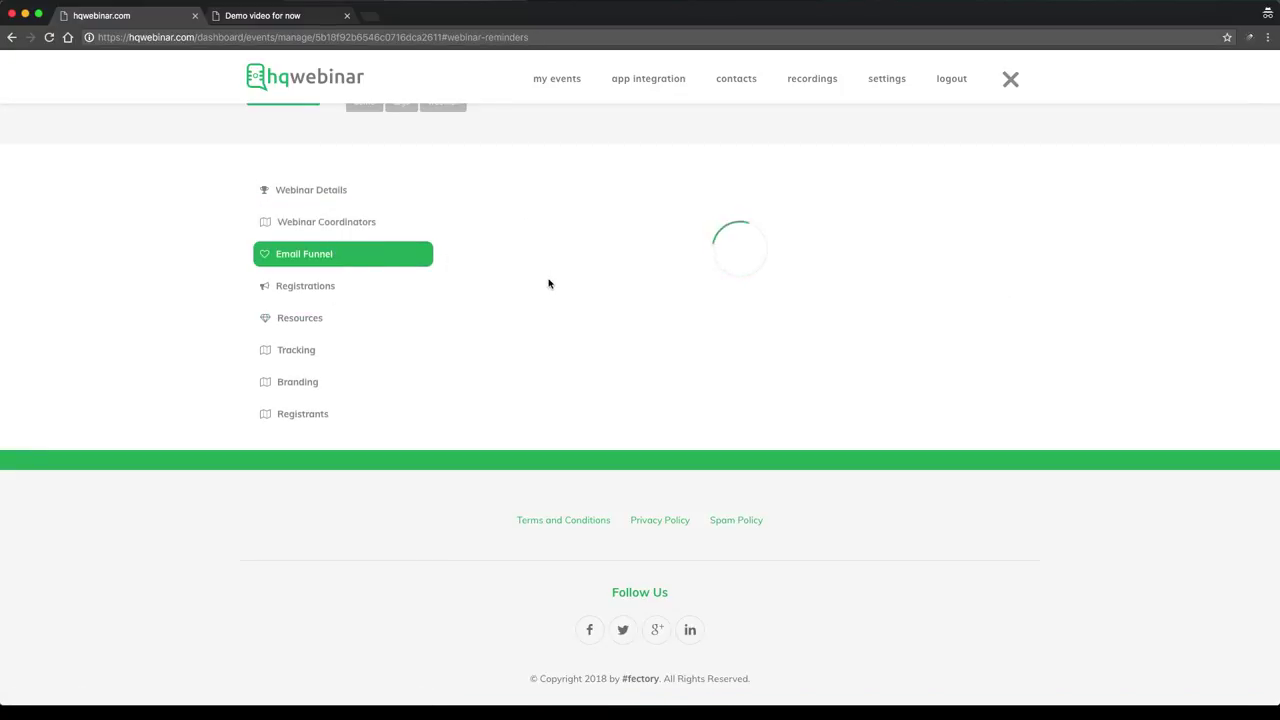
{"action": "scroll", "coordinate": [630, 290], "scroll_direction": "down", "scroll_amount": 1}
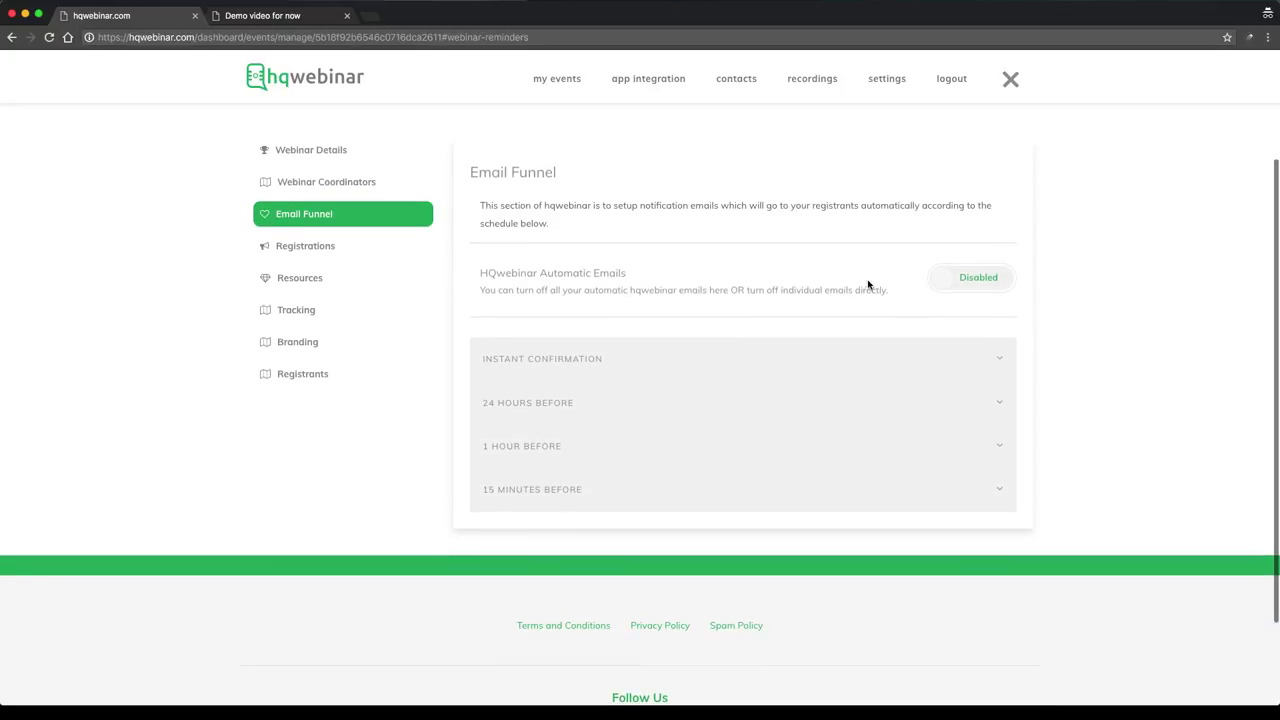
{"action": "left_click", "coordinate": [978, 281]}
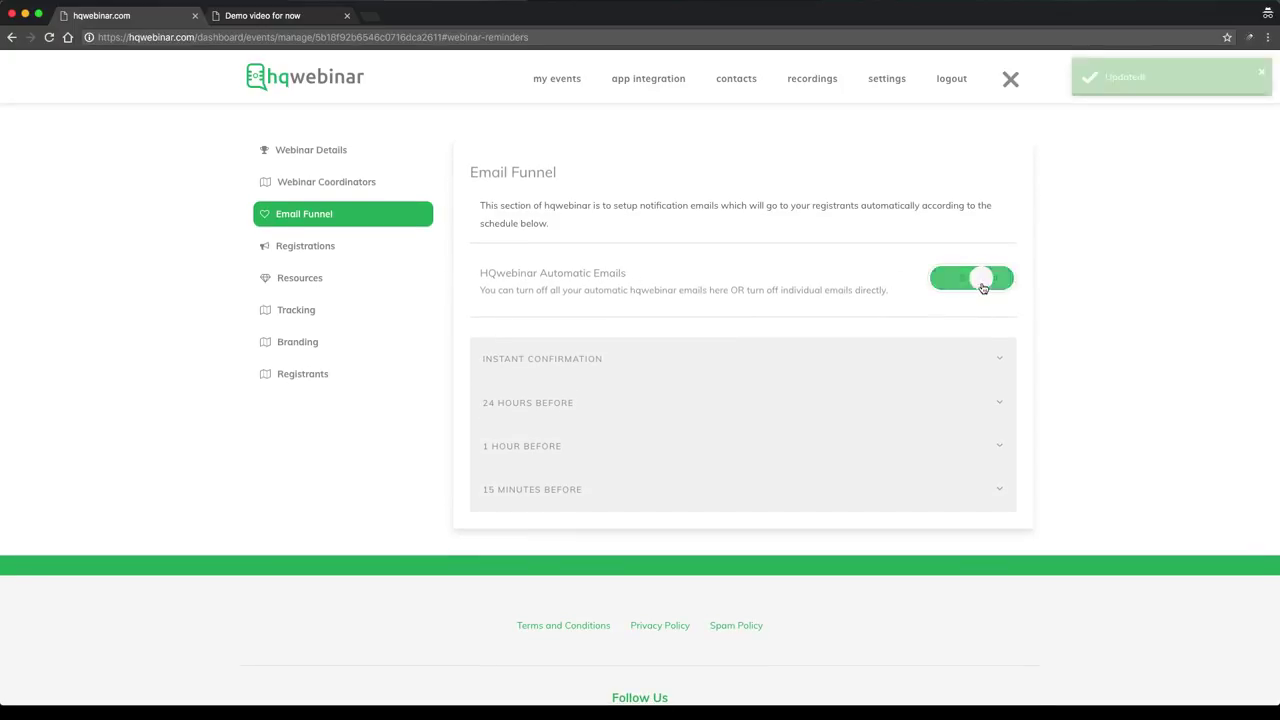
{"action": "left_click", "coordinate": [983, 288]}
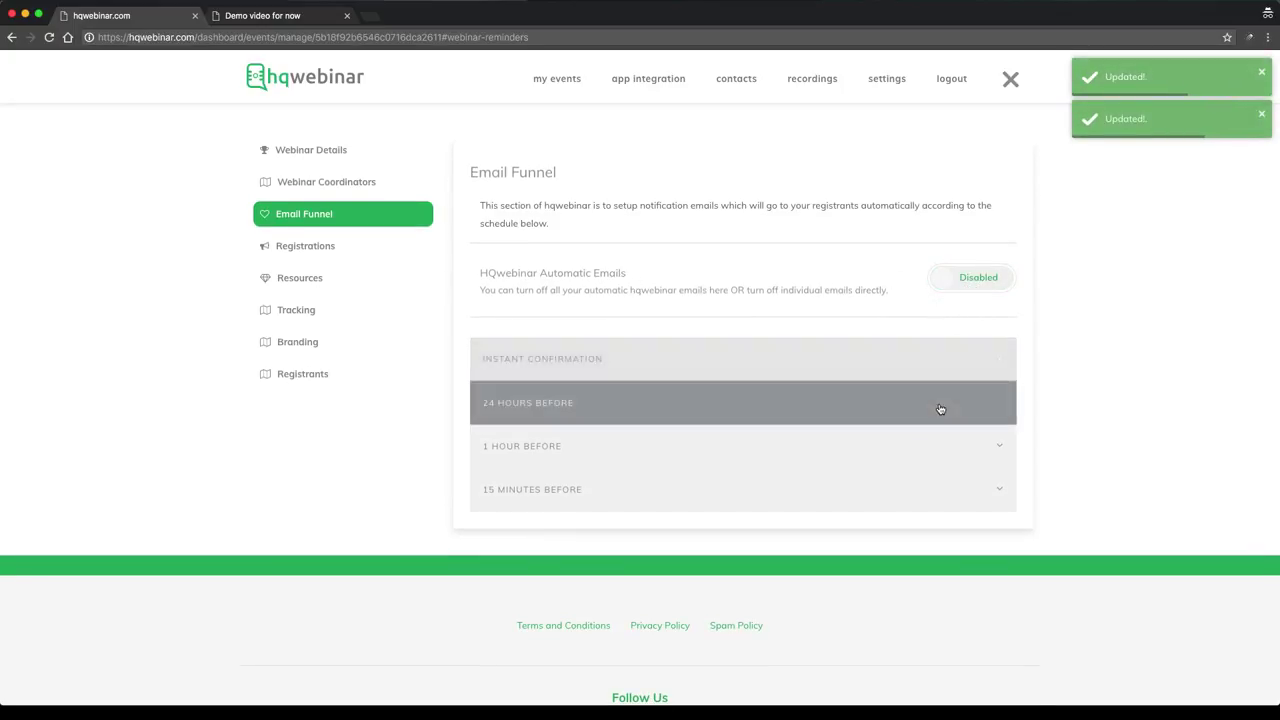
Review the 24 HOURS BEFORE reminder email and its custom text area, then collapse it
{"action": "left_click", "coordinate": [940, 409]}
{"action": "scroll", "coordinate": [935, 397], "scroll_direction": "down", "scroll_amount": 4}
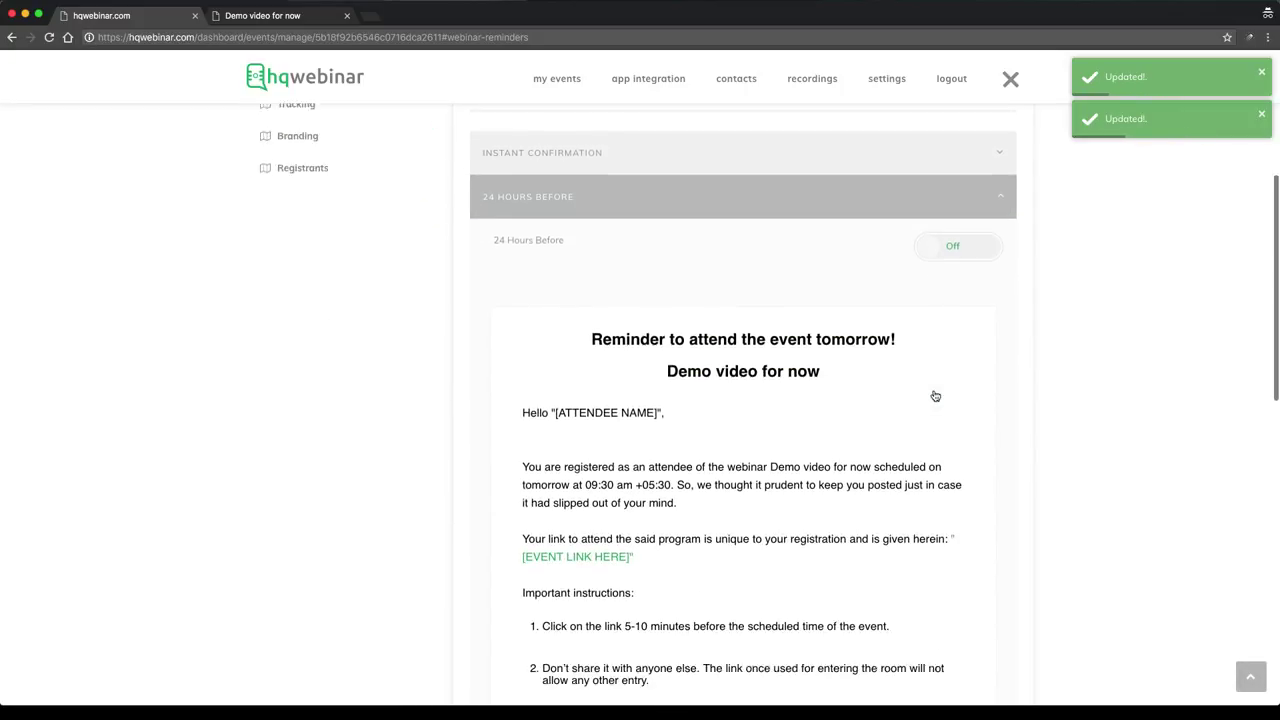
{"action": "scroll", "coordinate": [935, 396], "scroll_direction": "down", "scroll_amount": 7}
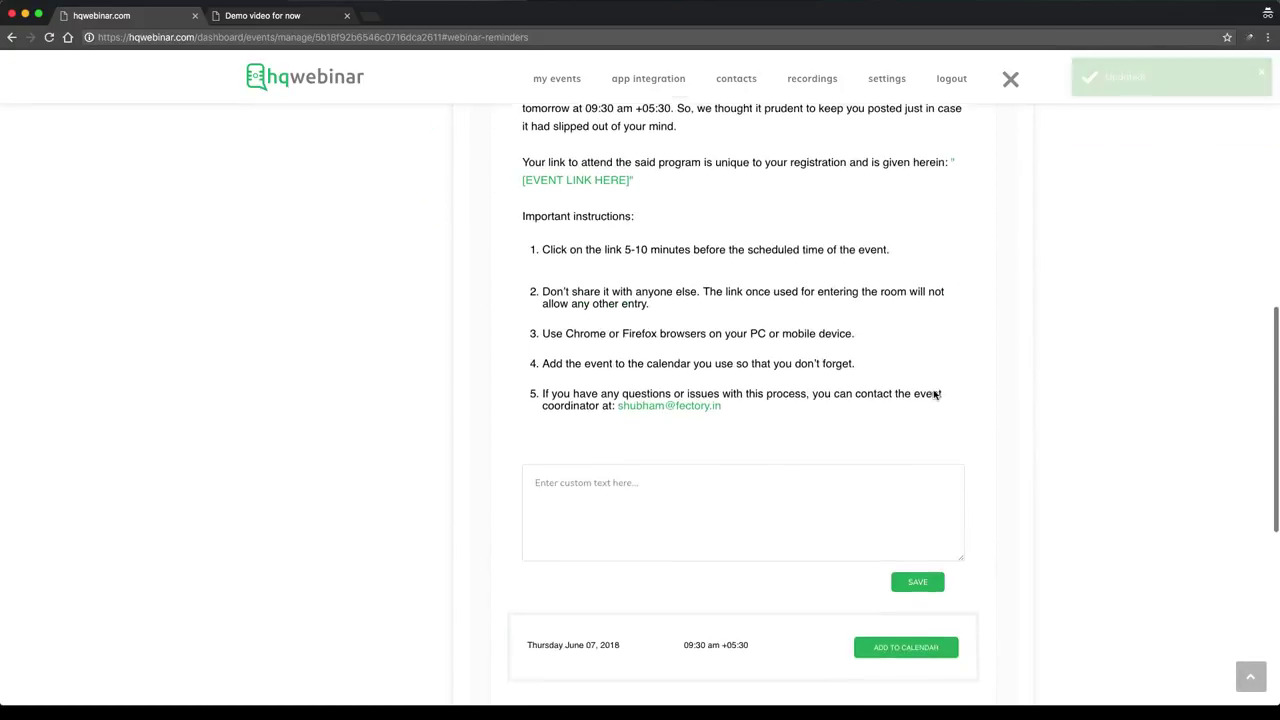
{"action": "scroll", "coordinate": [935, 396], "scroll_direction": "down", "scroll_amount": 3}
{"action": "left_click", "coordinate": [692, 338]}
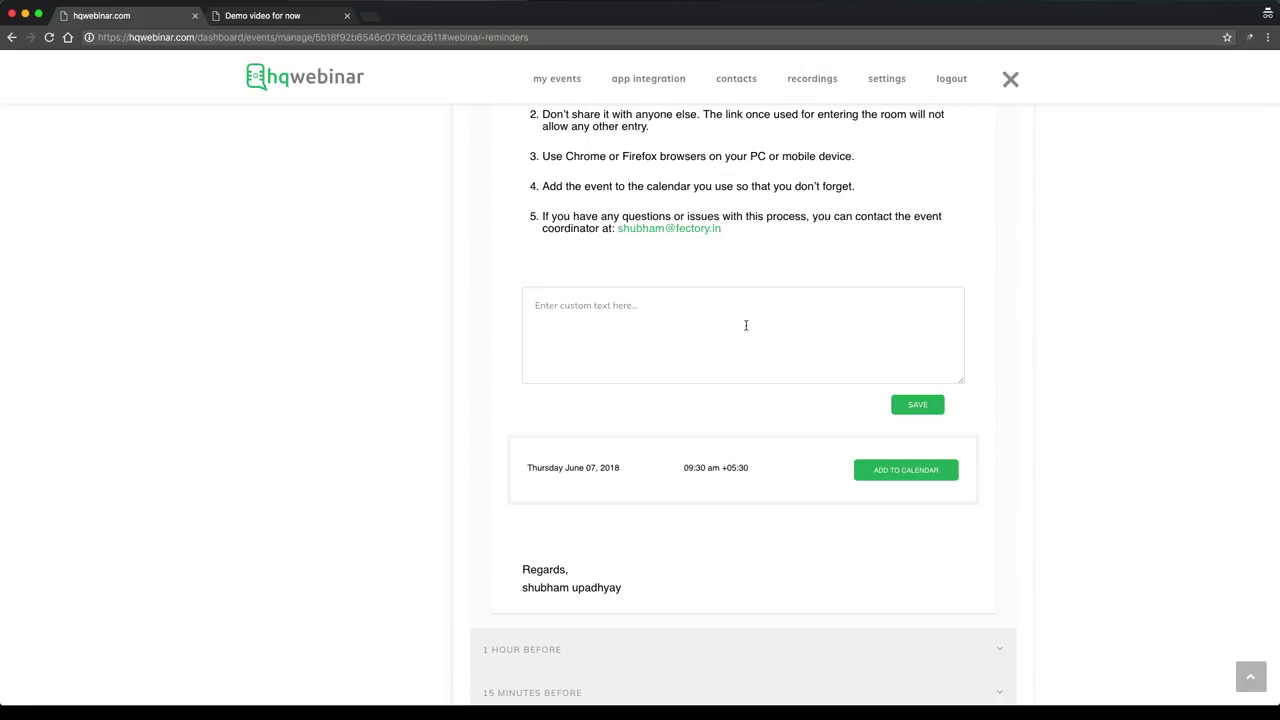
{"action": "scroll", "coordinate": [745, 325], "scroll_direction": "down", "scroll_amount": 2}
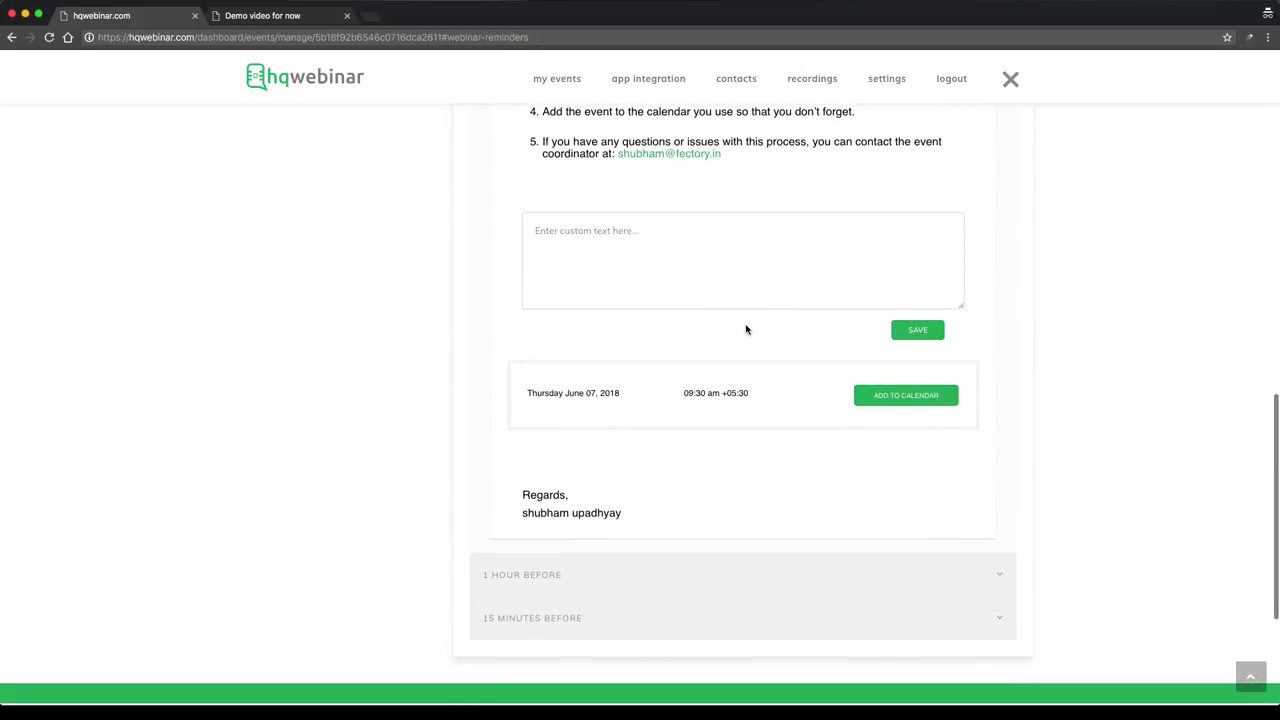
{"action": "scroll", "coordinate": [746, 329], "scroll_direction": "up", "scroll_amount": 1}
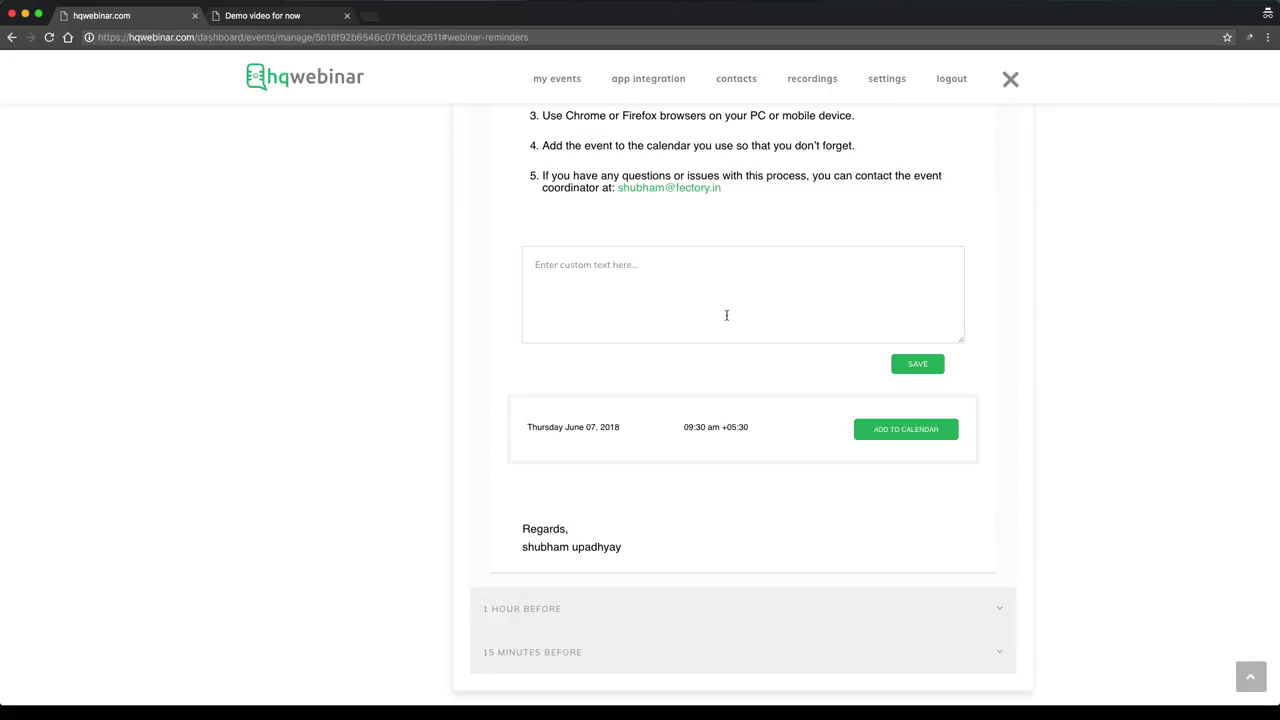
{"action": "scroll", "coordinate": [726, 315], "scroll_direction": "up", "scroll_amount": 8}
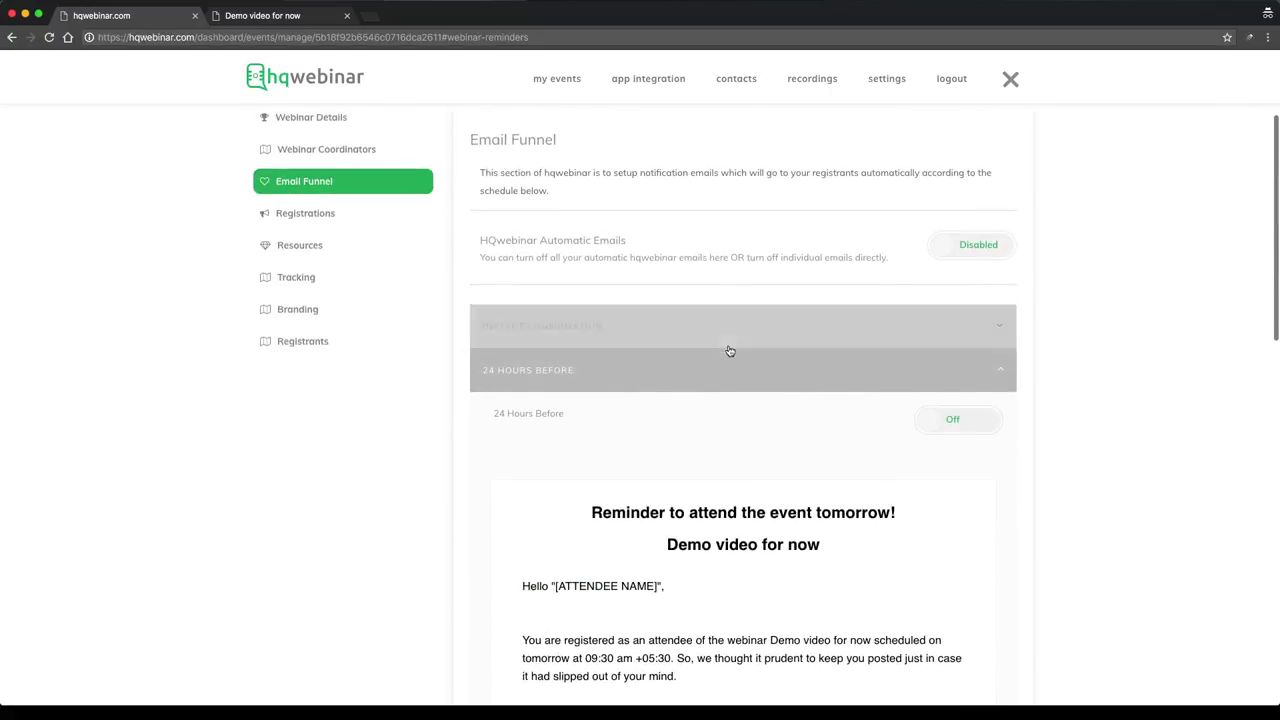
{"action": "left_click", "coordinate": [742, 372]}
View the 1 HOUR and 15 MINUTES BEFORE reminders and switch Automatic Emails live, off, then live
{"action": "left_click", "coordinate": [842, 418]}
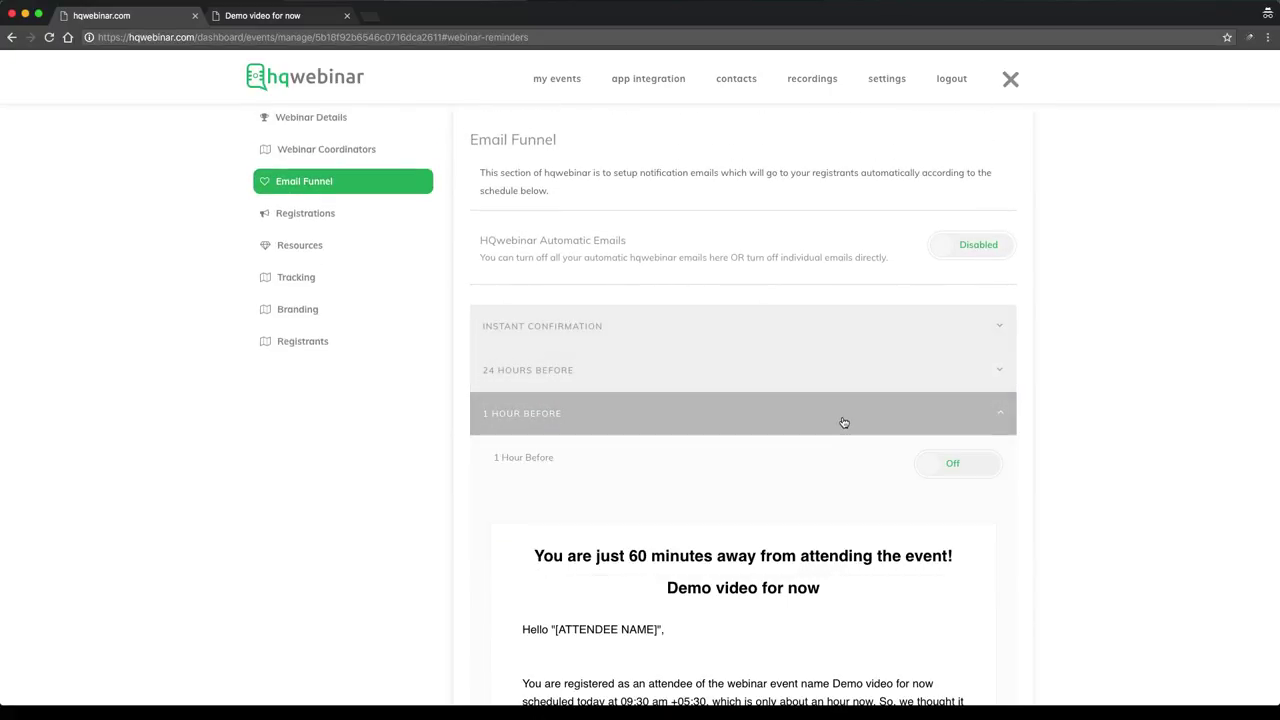
{"action": "left_click", "coordinate": [844, 422]}
{"action": "left_click", "coordinate": [860, 467]}
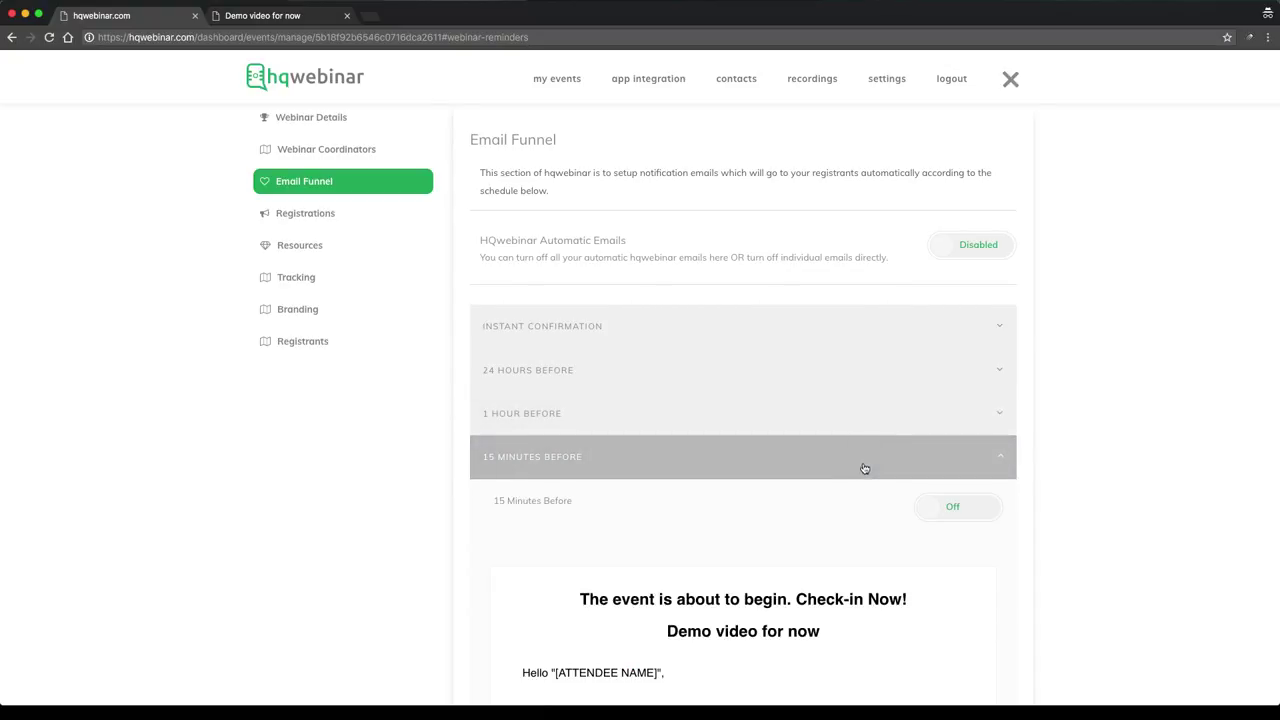
{"action": "left_click", "coordinate": [981, 260]}
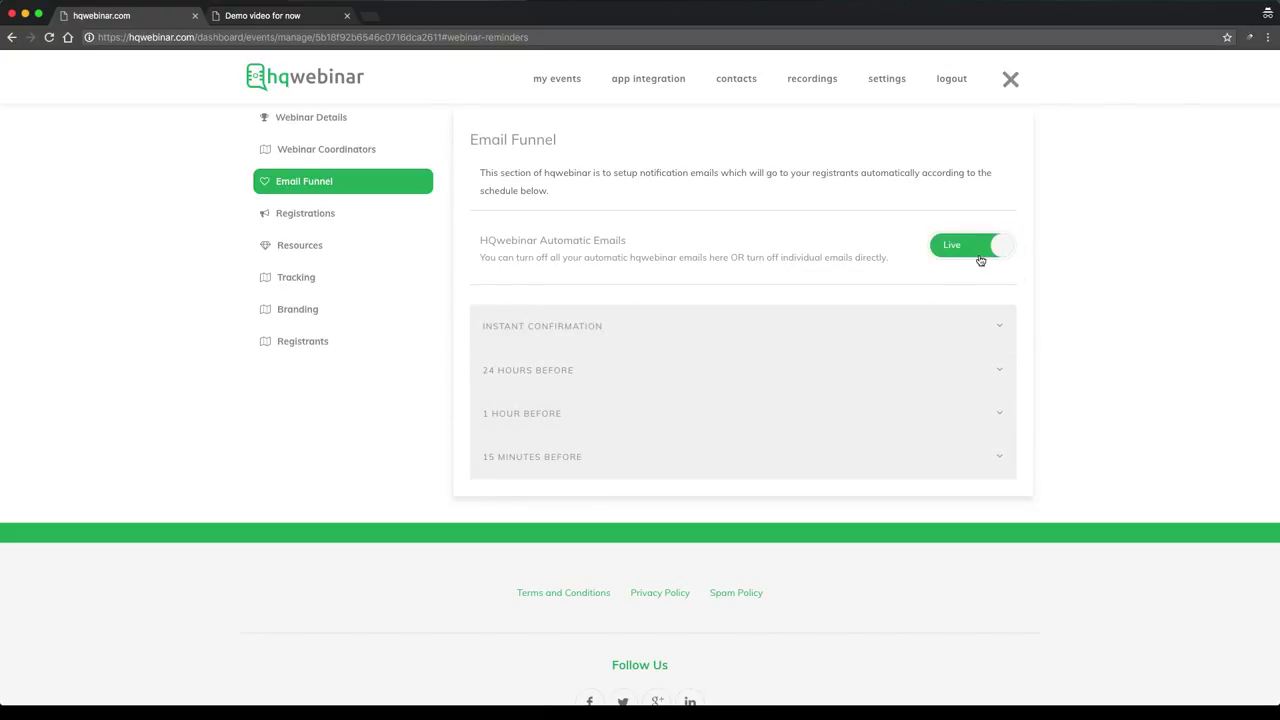
{"action": "left_click", "coordinate": [981, 260]}
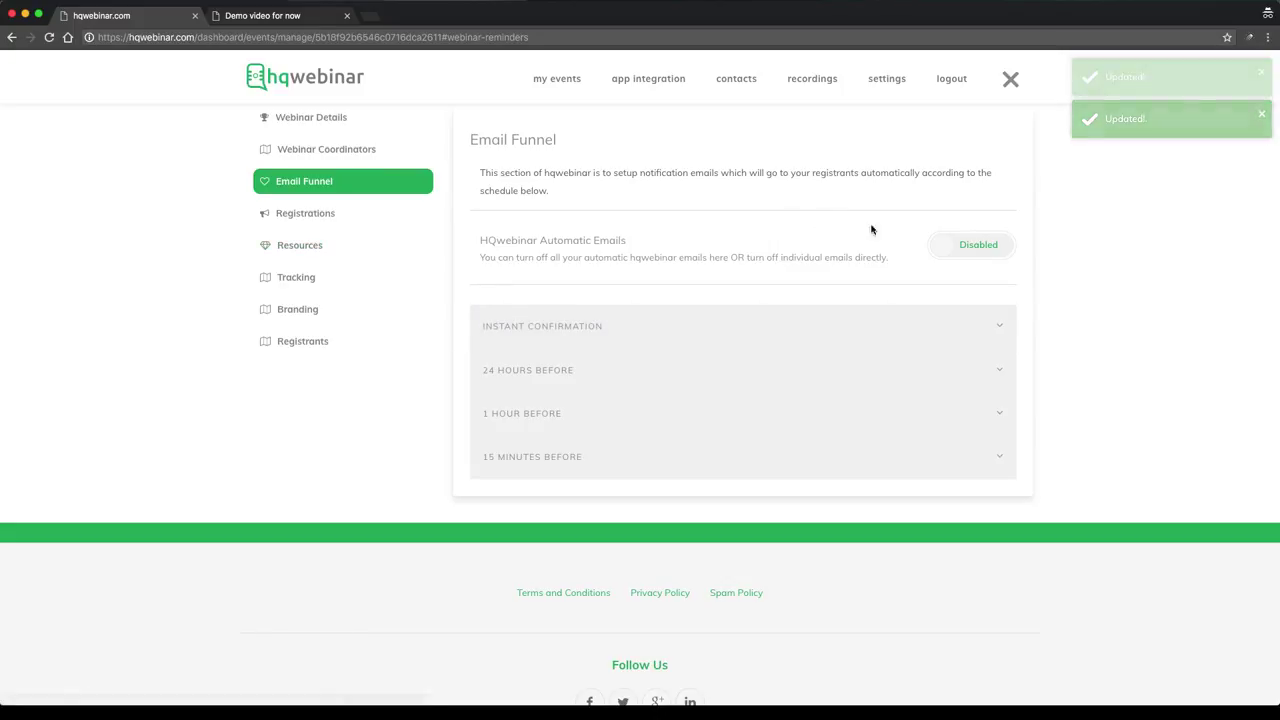
{"action": "left_click", "coordinate": [957, 249]}
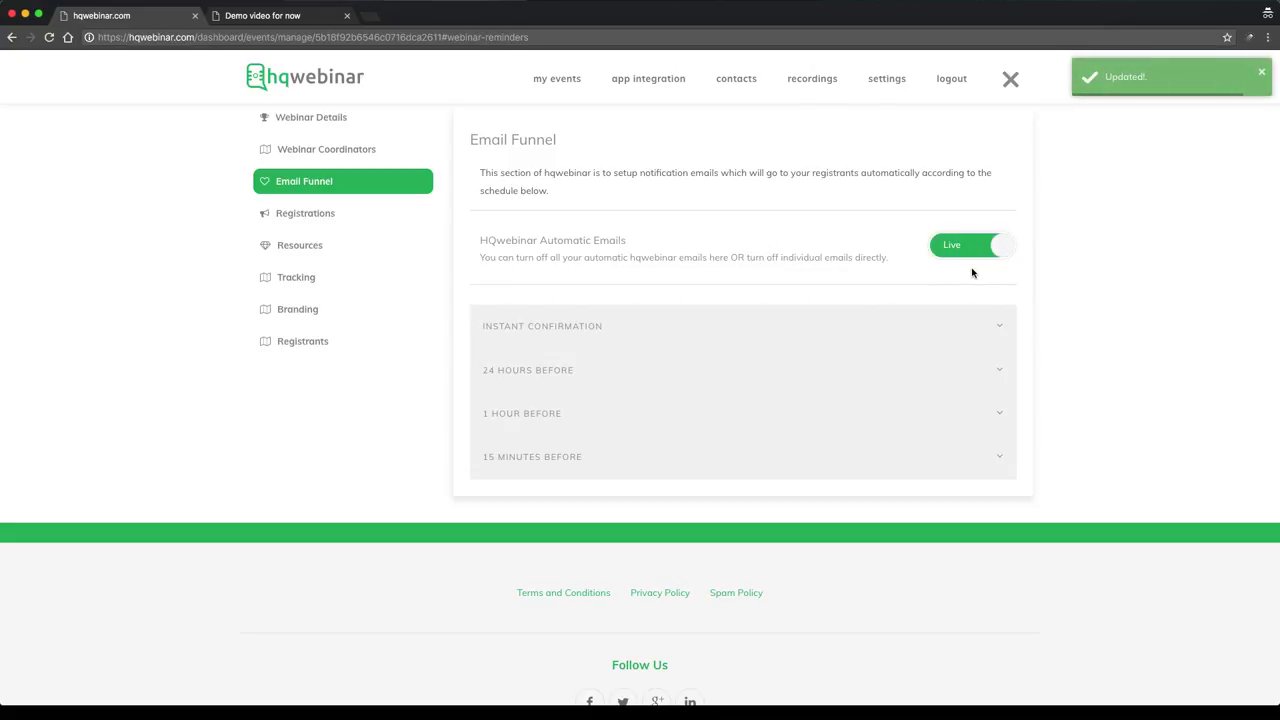
Expand and collapse each funnel email, set Automatic Emails to Disabled, and go to Registrations
{"action": "left_click", "coordinate": [919, 388]}
{"action": "left_click", "coordinate": [923, 338]}
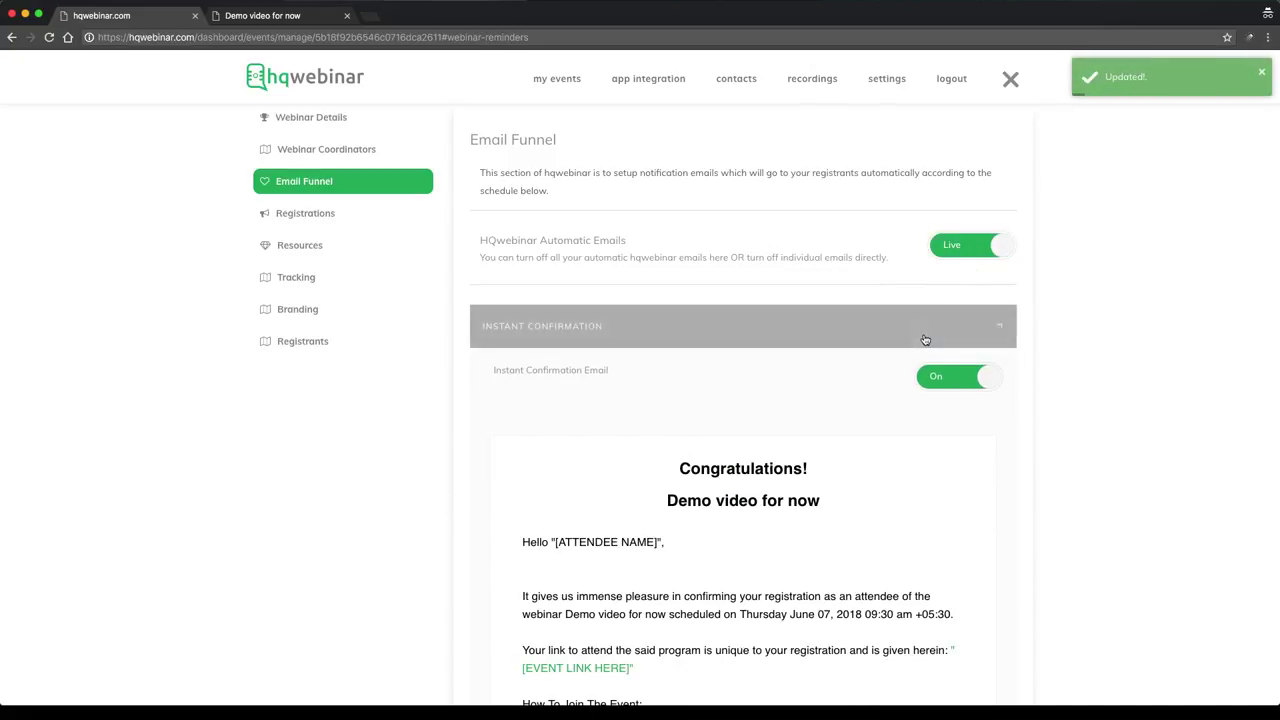
{"action": "left_click", "coordinate": [923, 338]}
{"action": "left_click", "coordinate": [917, 371]}
{"action": "left_click", "coordinate": [917, 371]}
{"action": "left_click", "coordinate": [923, 411]}
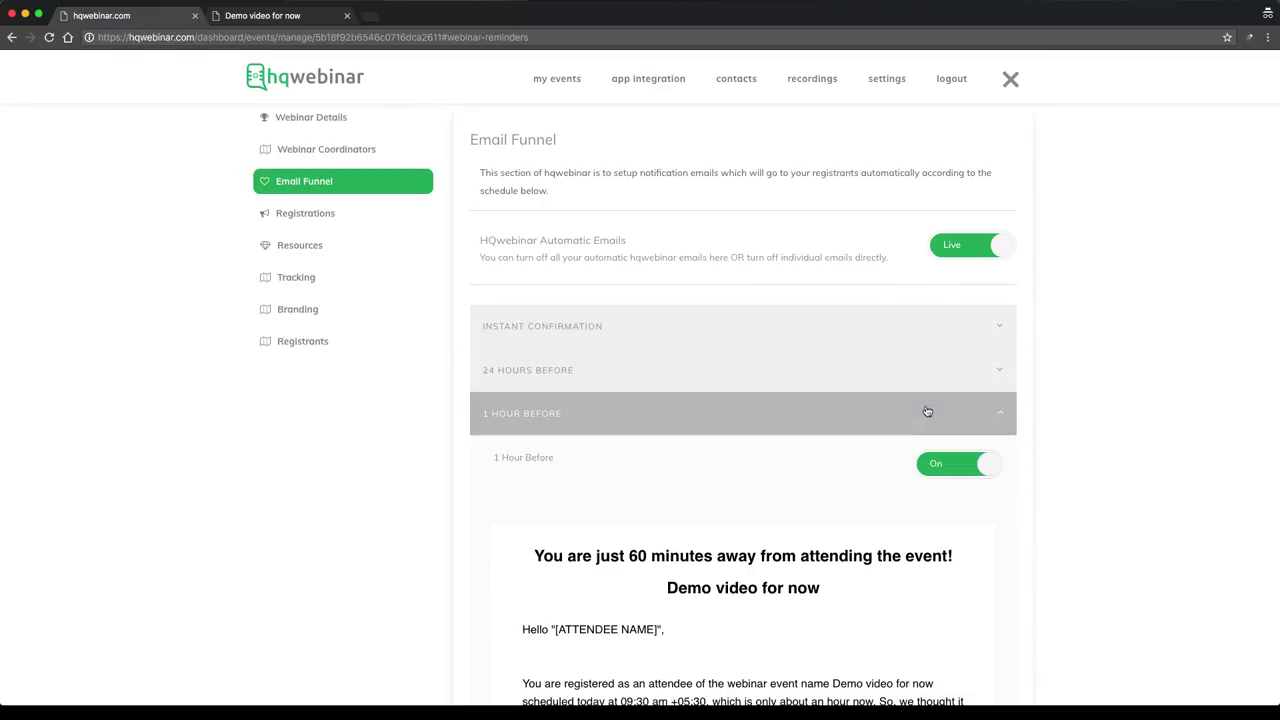
{"action": "left_click", "coordinate": [924, 412]}
{"action": "left_click", "coordinate": [930, 468]}
{"action": "left_click", "coordinate": [929, 462]}
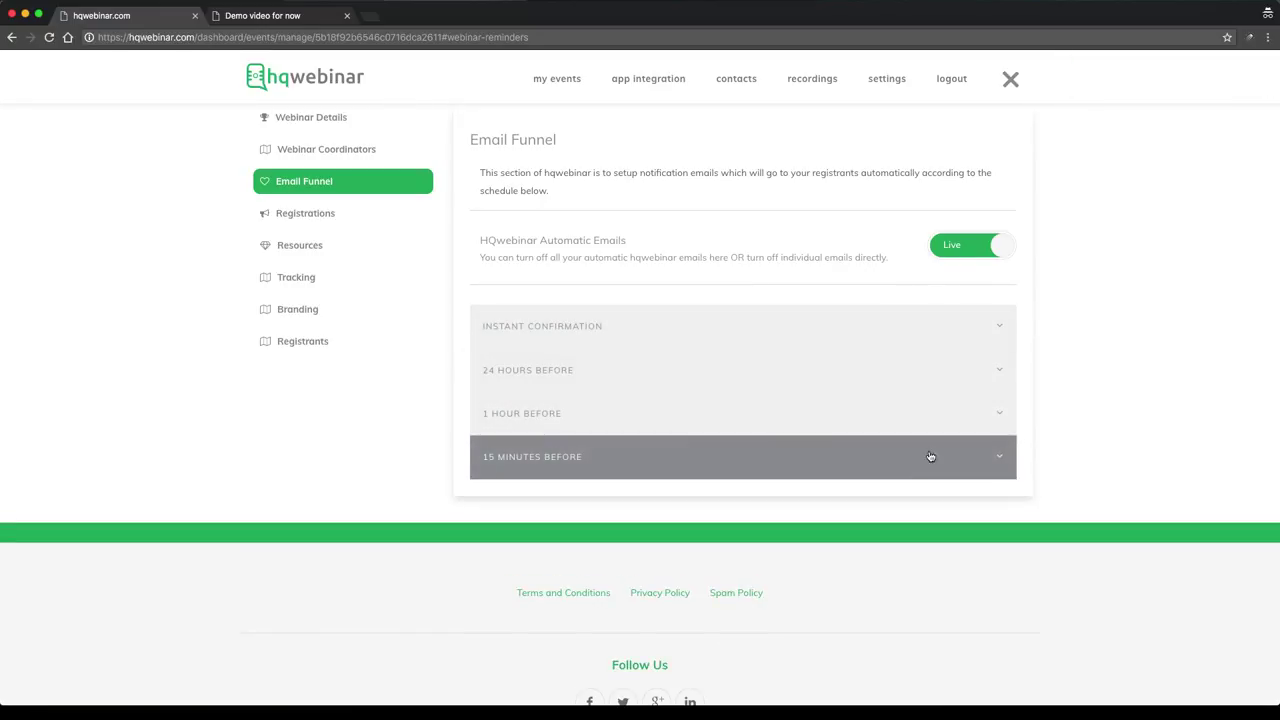
{"action": "left_click", "coordinate": [936, 248]}
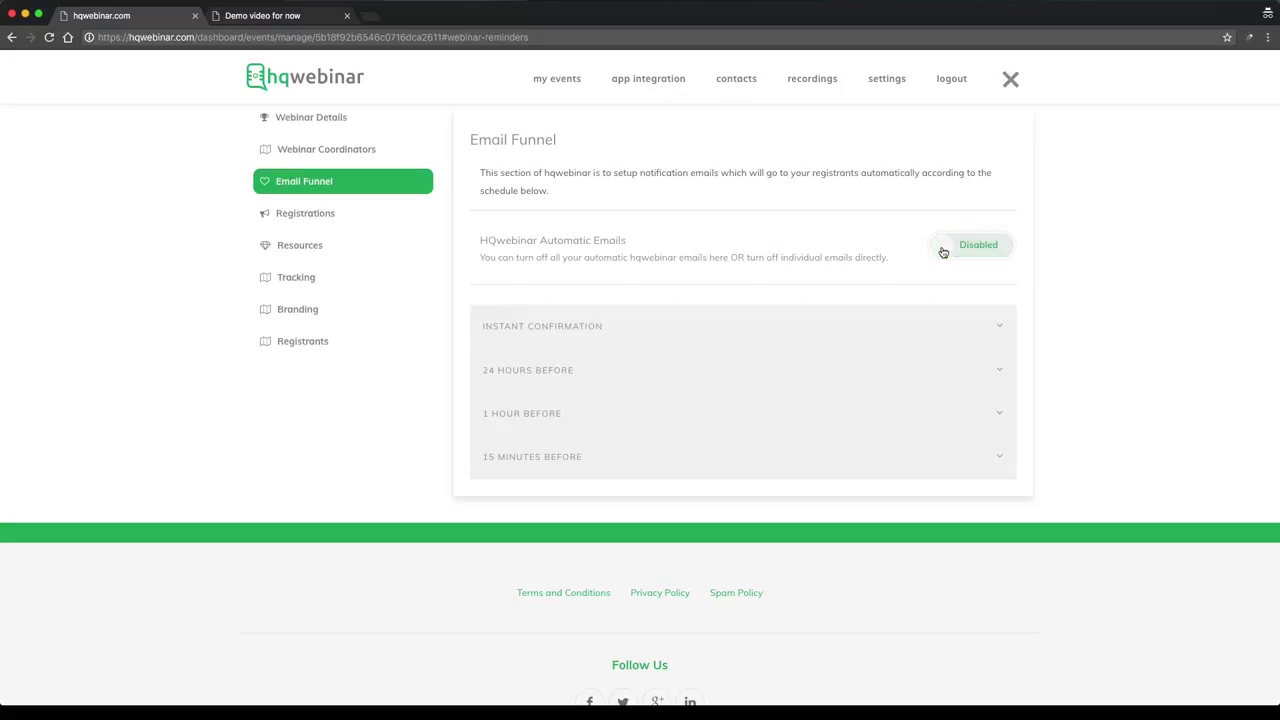
{"action": "left_click", "coordinate": [292, 216]}
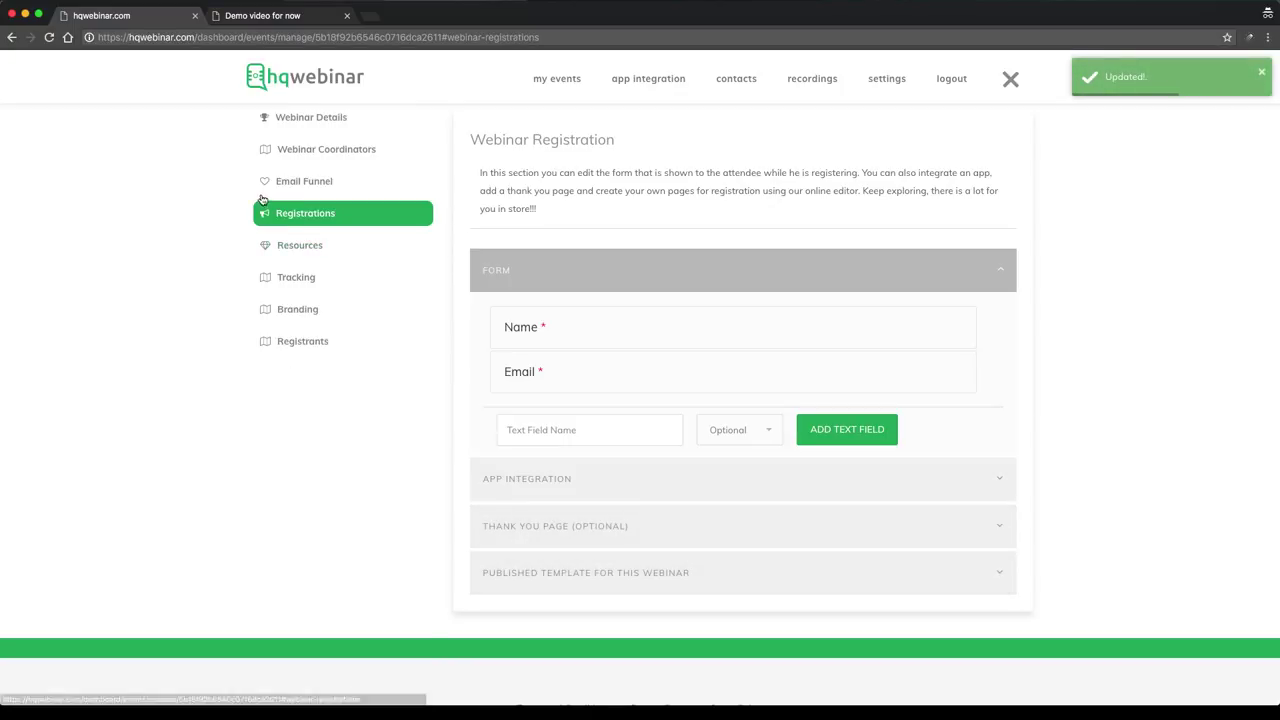
Add a Presentation resource named 'pdf file' under Resources and save it
{"action": "left_click", "coordinate": [320, 248]}
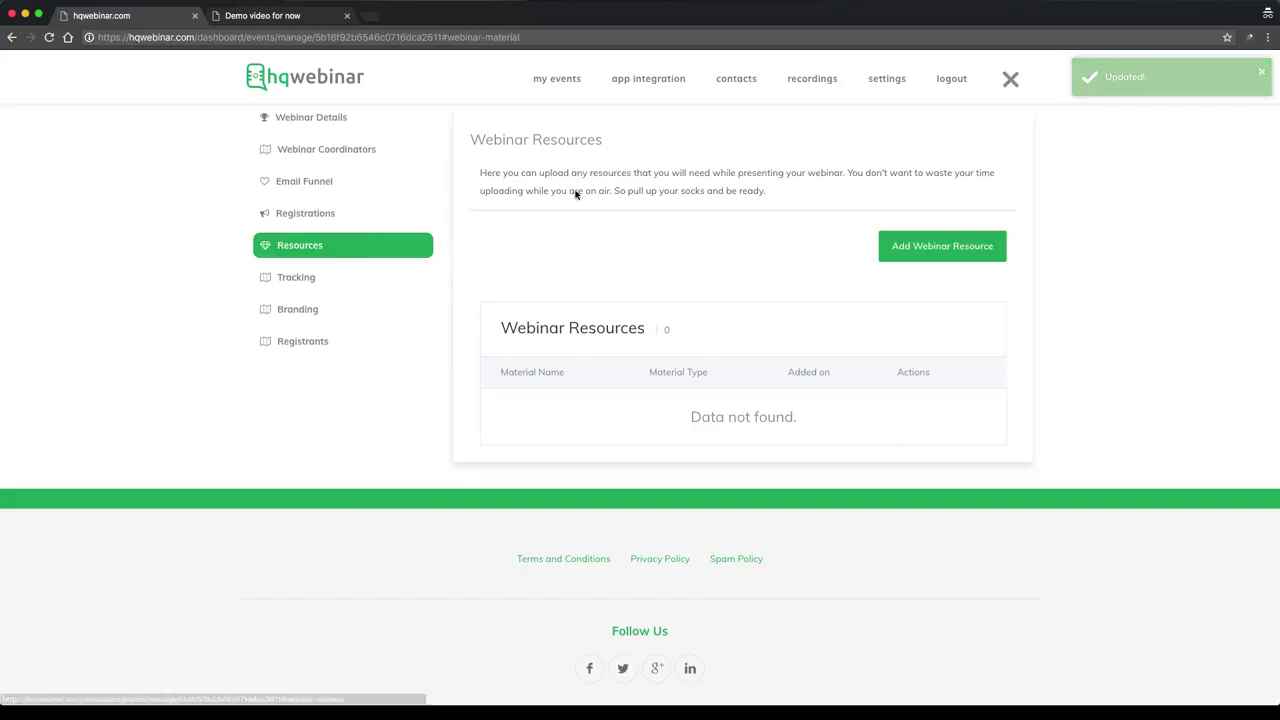
{"action": "scroll", "coordinate": [578, 245], "scroll_direction": "up", "scroll_amount": 1}
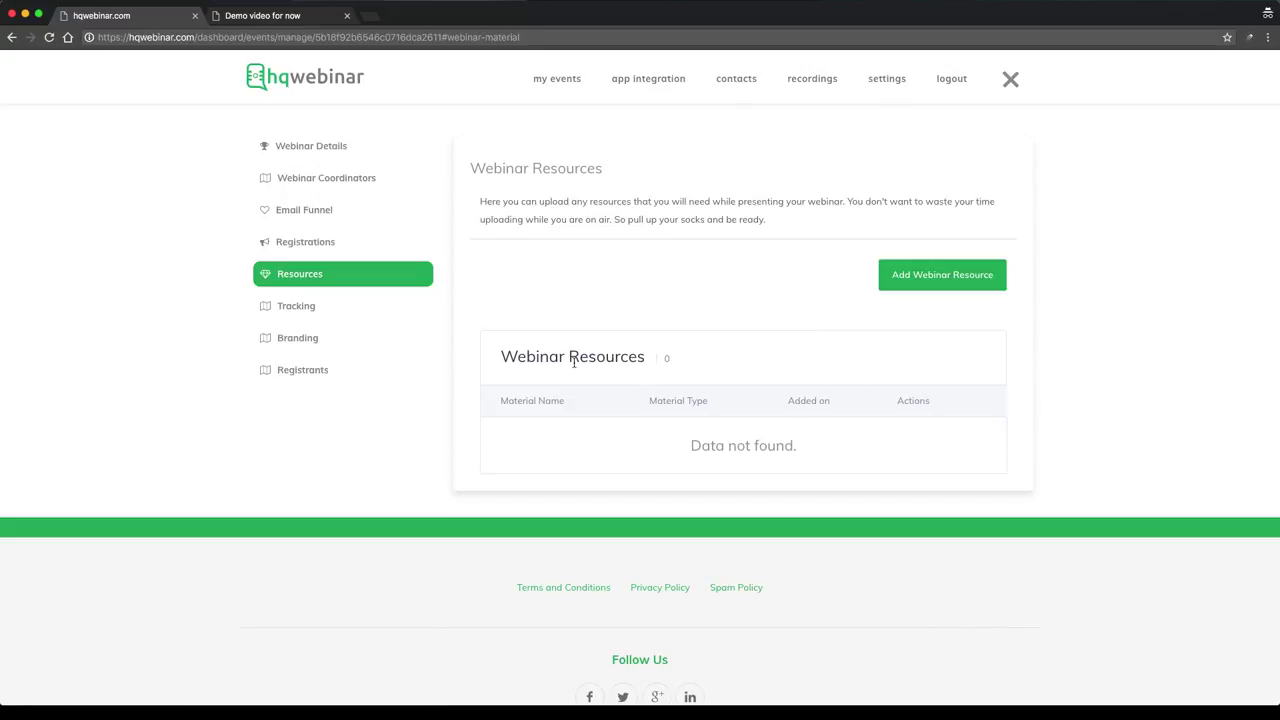
{"action": "left_click", "coordinate": [935, 275]}
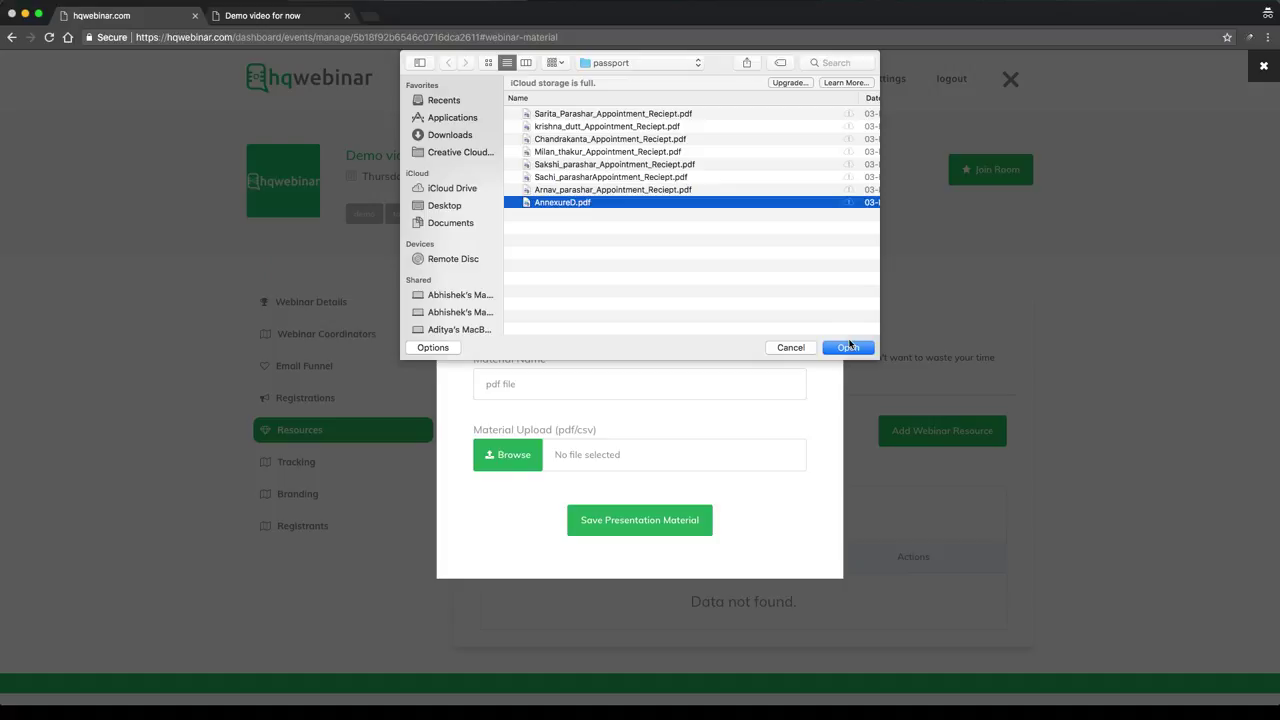
{"action": "left_click", "coordinate": [850, 346]}
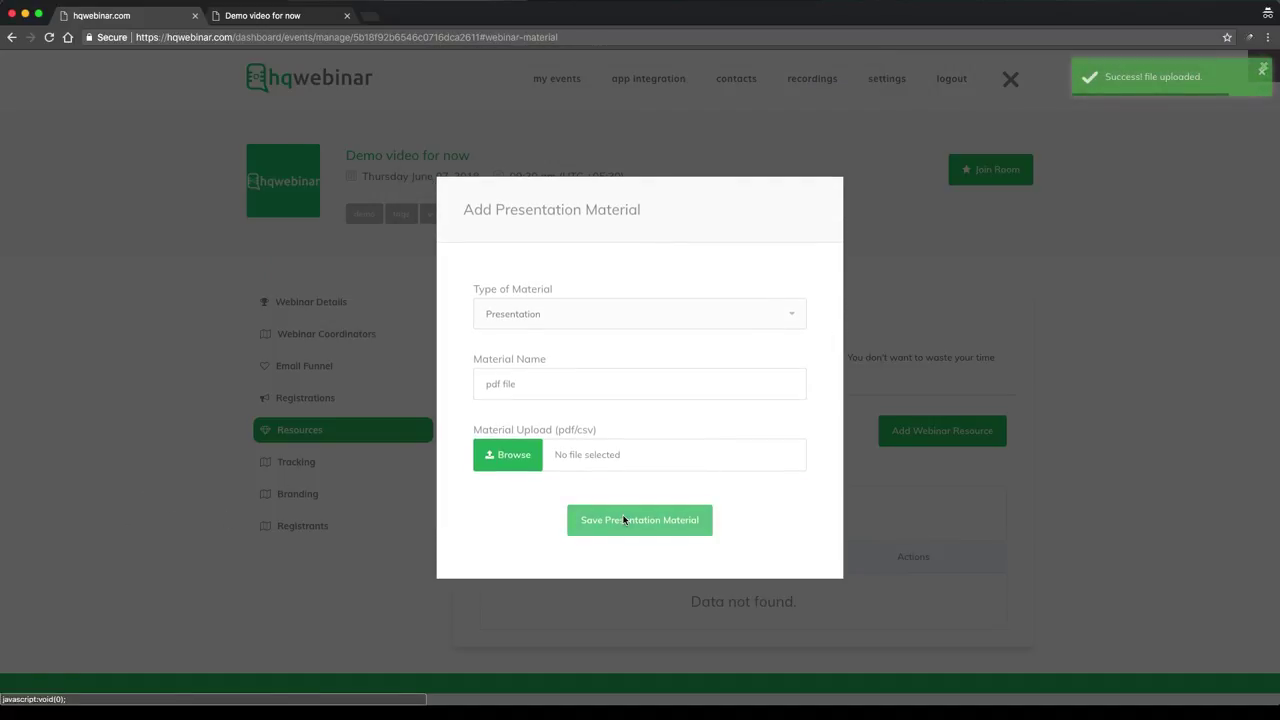
{"action": "left_click", "coordinate": [624, 520]}
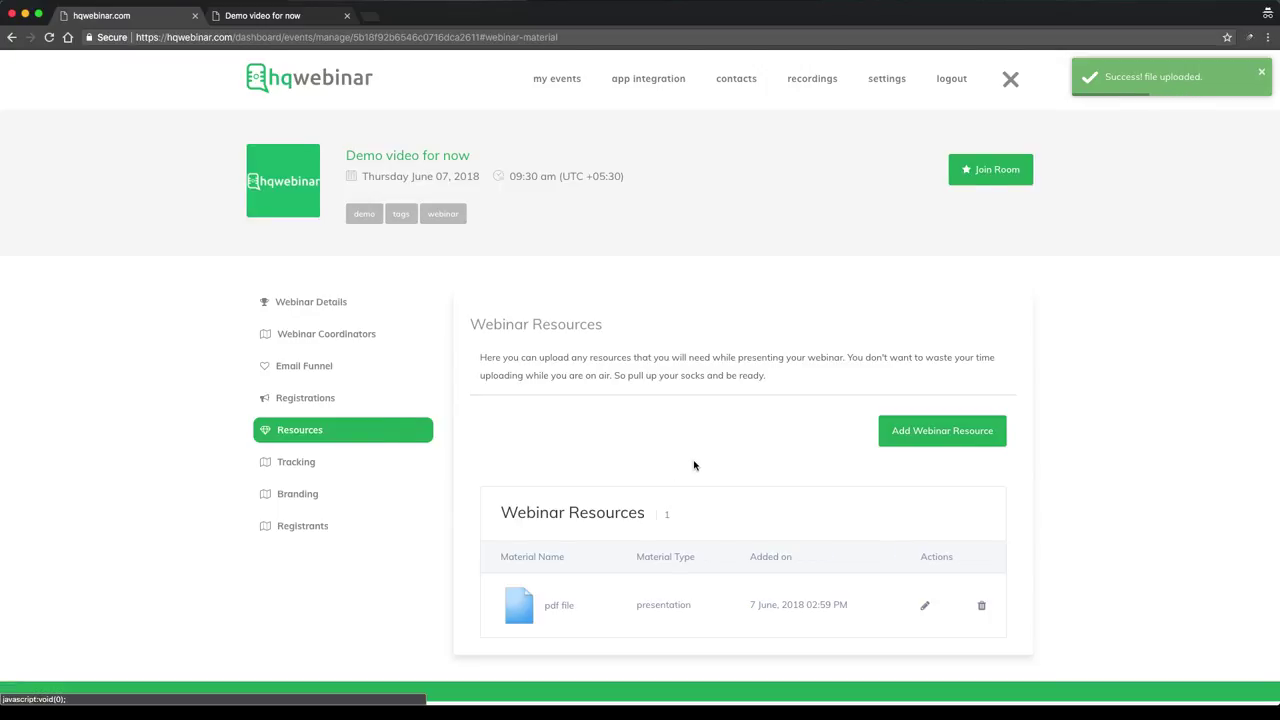
{"action": "scroll", "coordinate": [688, 466], "scroll_direction": "down", "scroll_amount": 2}
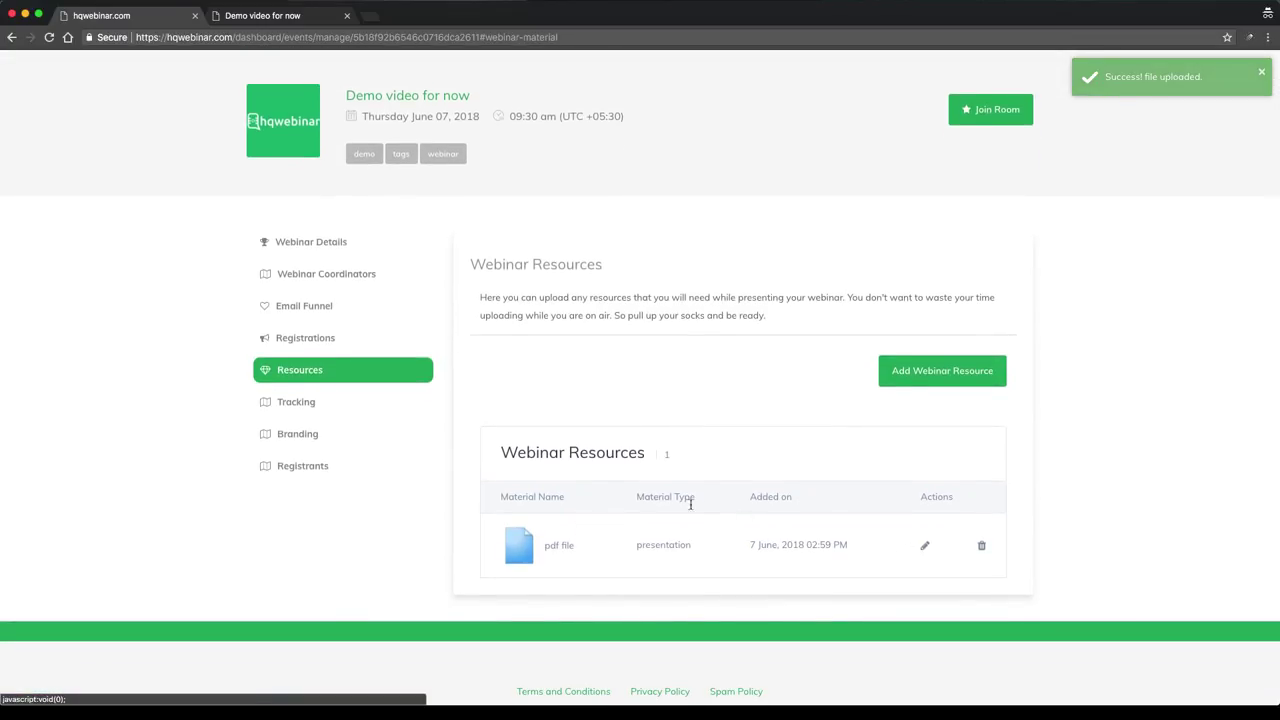
Expand the Registration, Thank You and Webinar Room tracking-code areas, then go to Branding
{"action": "left_click", "coordinate": [309, 405]}
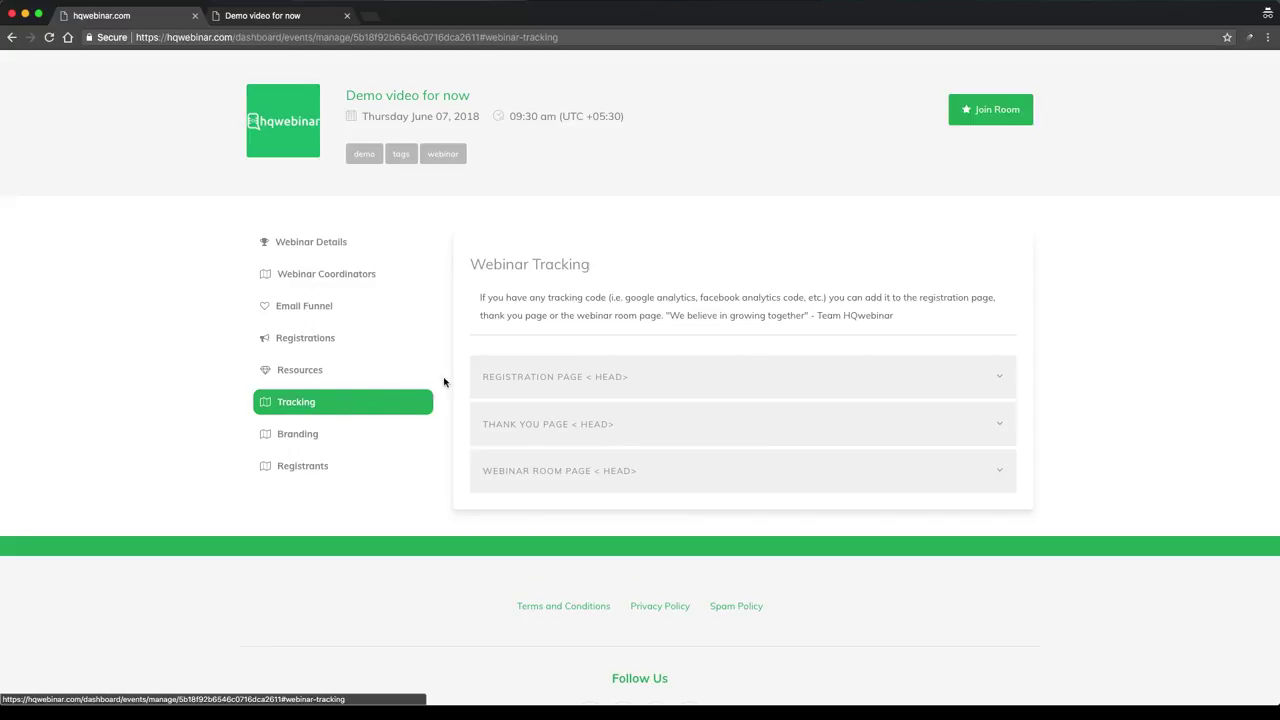
{"action": "left_click", "coordinate": [660, 374]}
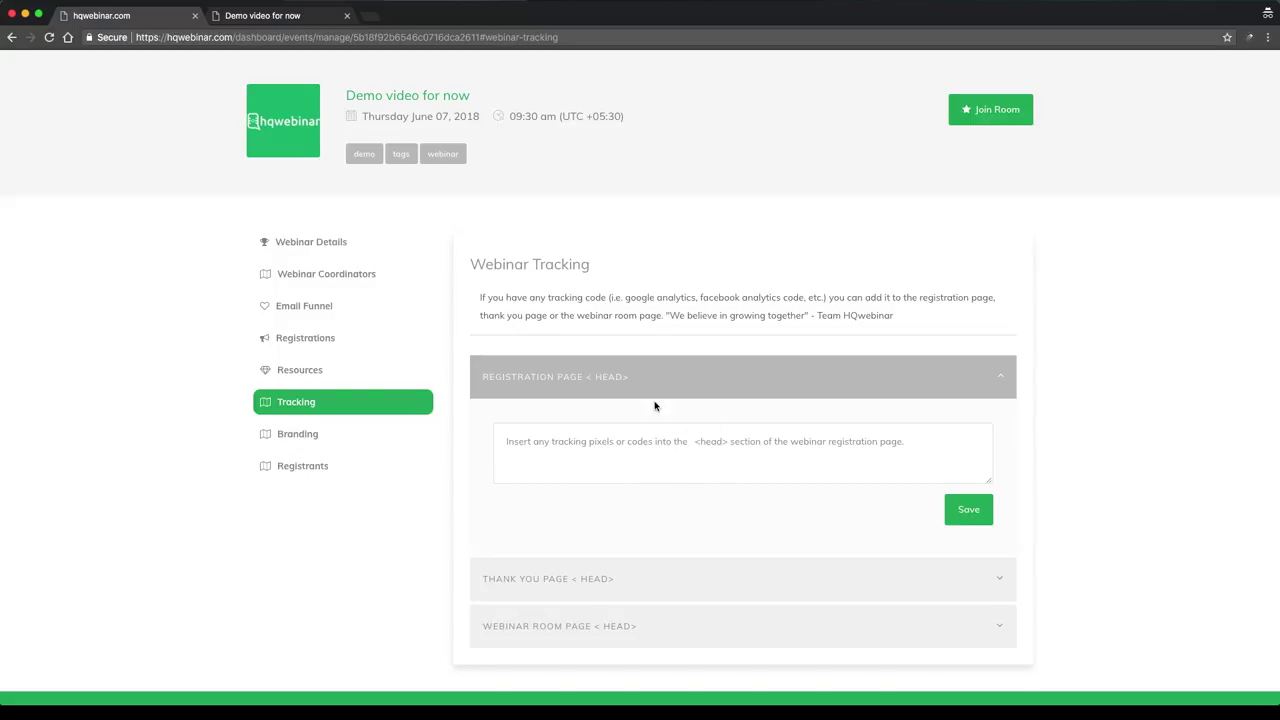
{"action": "left_click", "coordinate": [672, 565]}
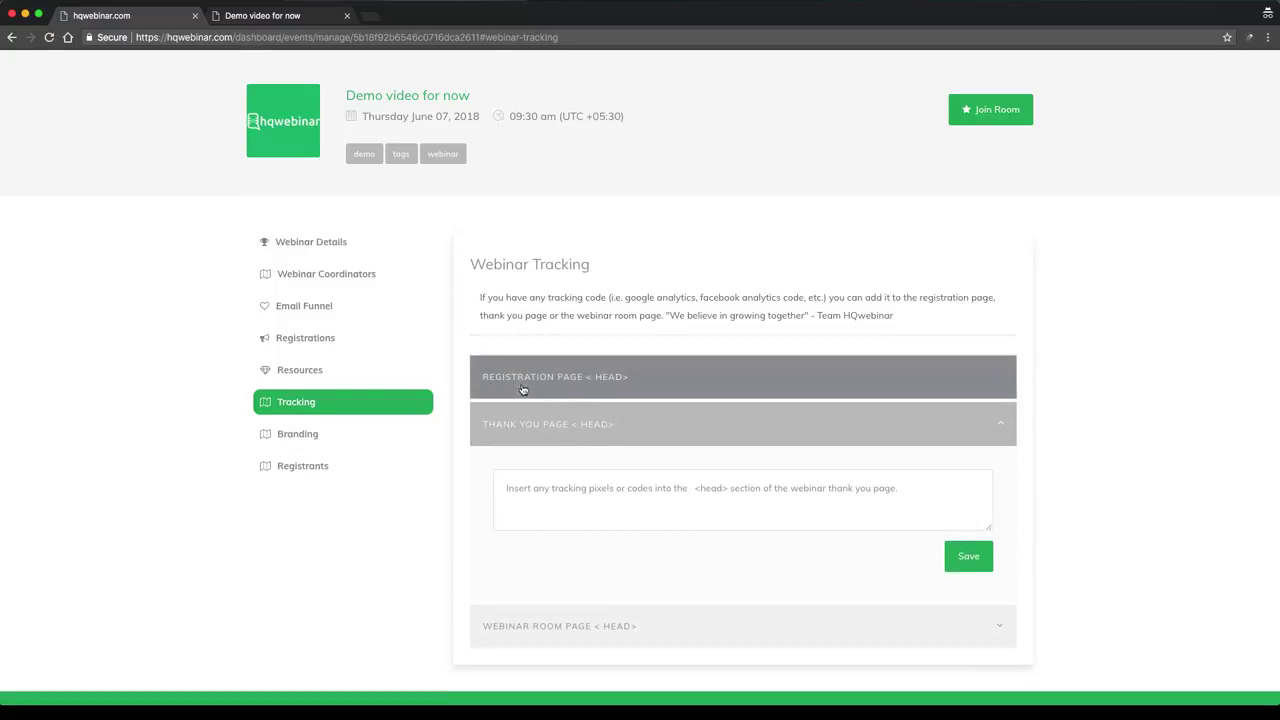
{"action": "left_click", "coordinate": [566, 628]}
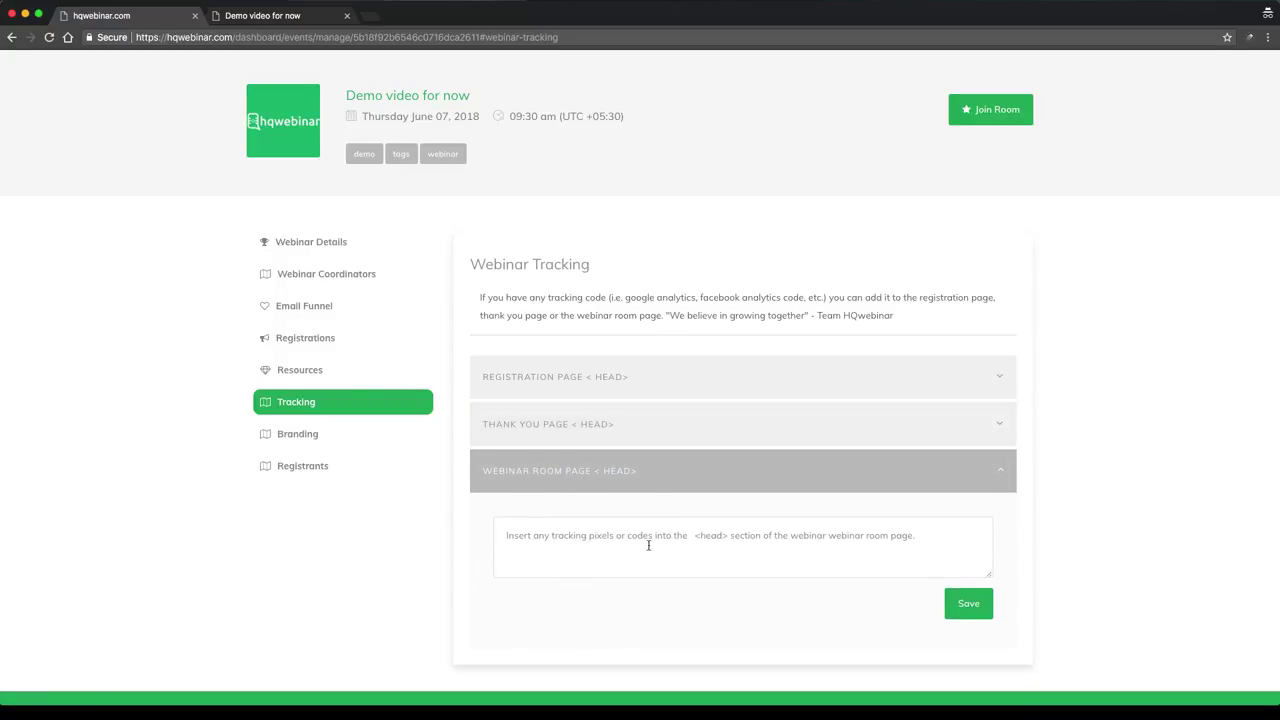
{"action": "left_click", "coordinate": [314, 440]}
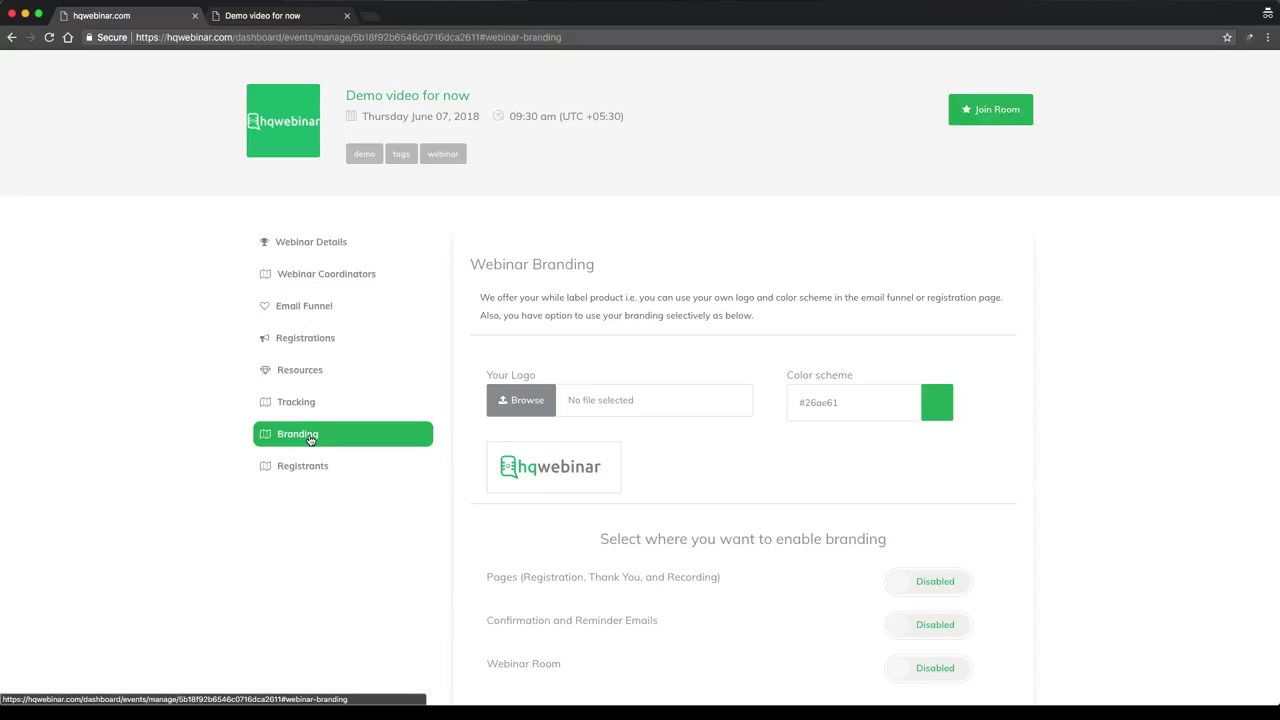
Upload 128_hq.png as the logo and crop it to cover the full image
{"action": "scroll", "coordinate": [714, 305], "scroll_direction": "up", "scroll_amount": 1}
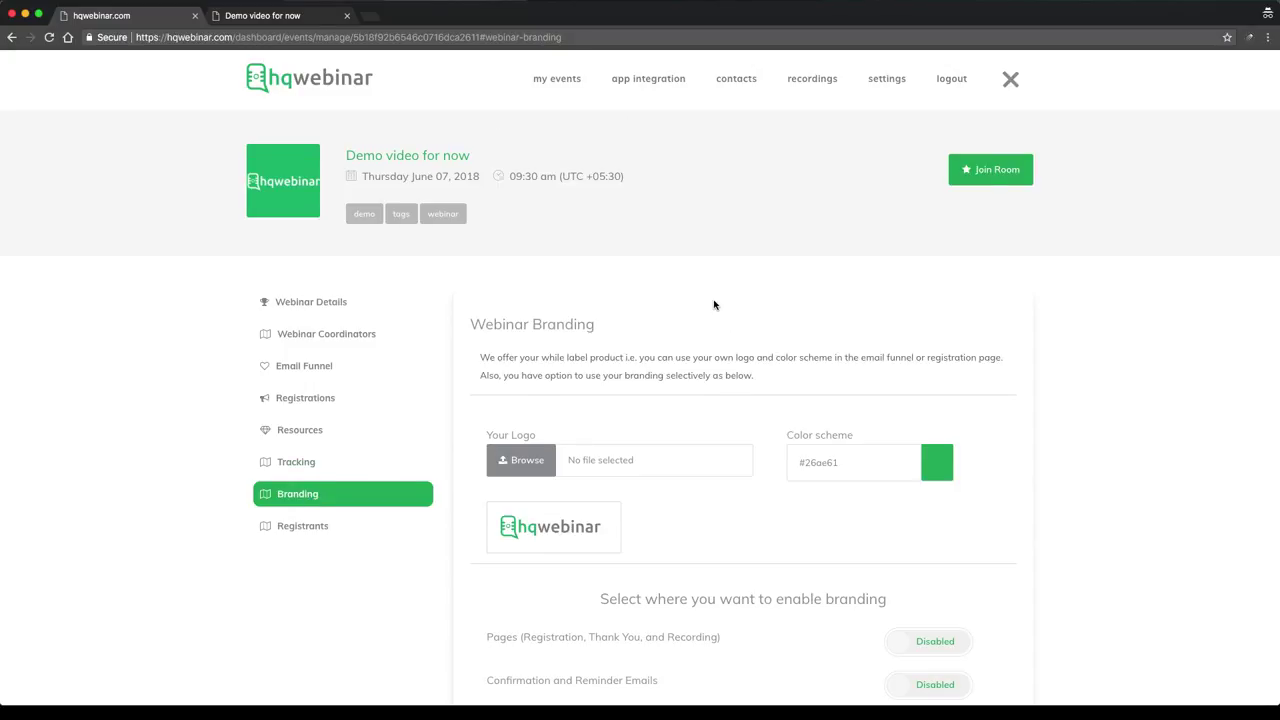
{"action": "scroll", "coordinate": [714, 305], "scroll_direction": "down", "scroll_amount": 5}
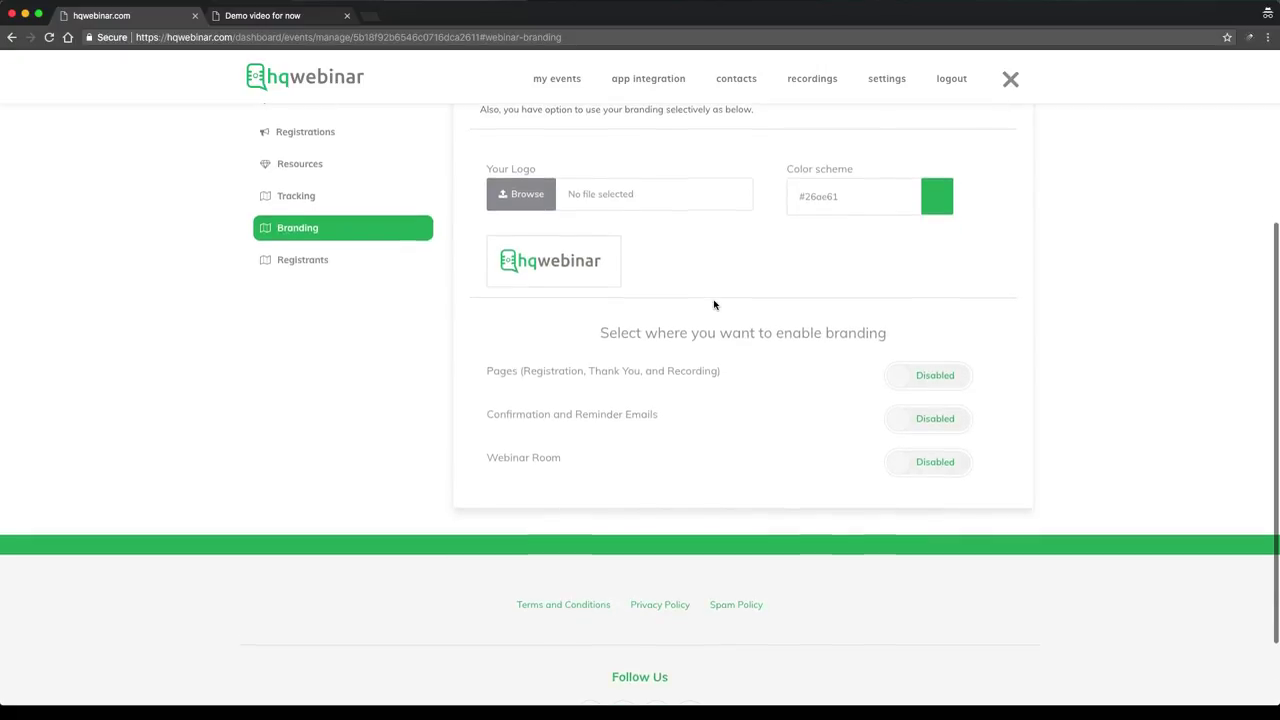
{"action": "scroll", "coordinate": [714, 305], "scroll_direction": "down", "scroll_amount": 1}
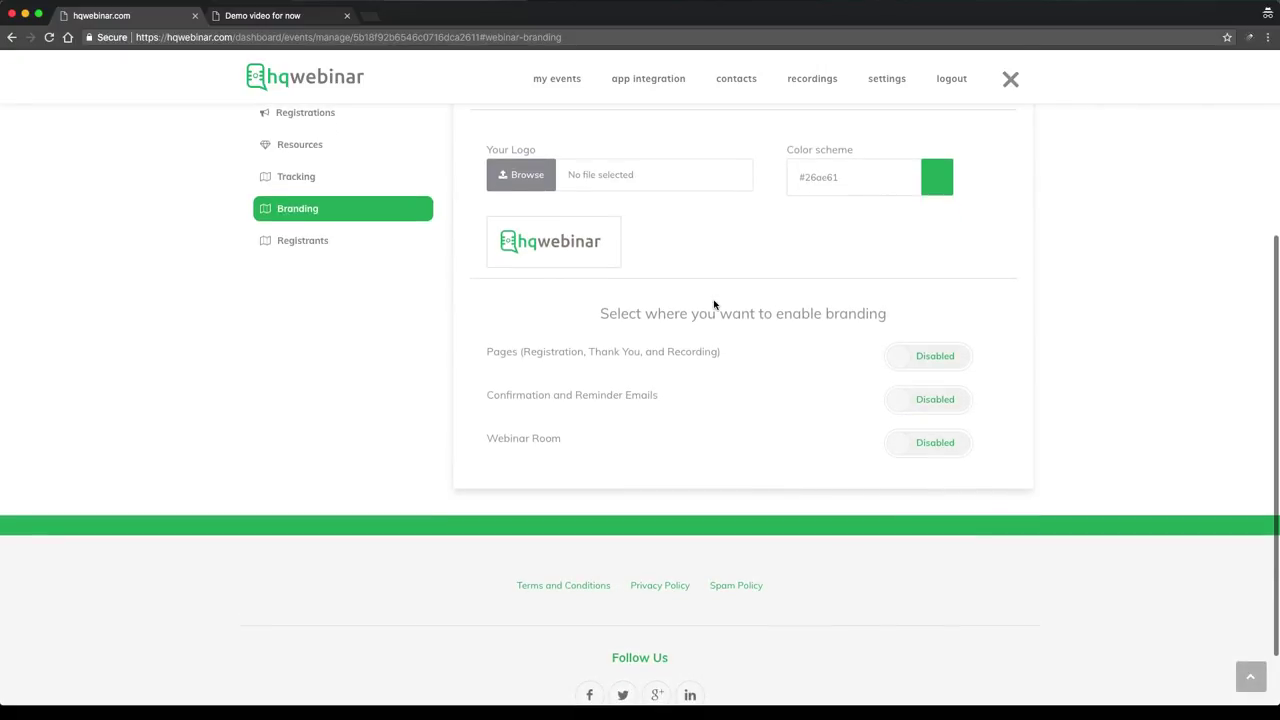
{"action": "left_click", "coordinate": [551, 181]}
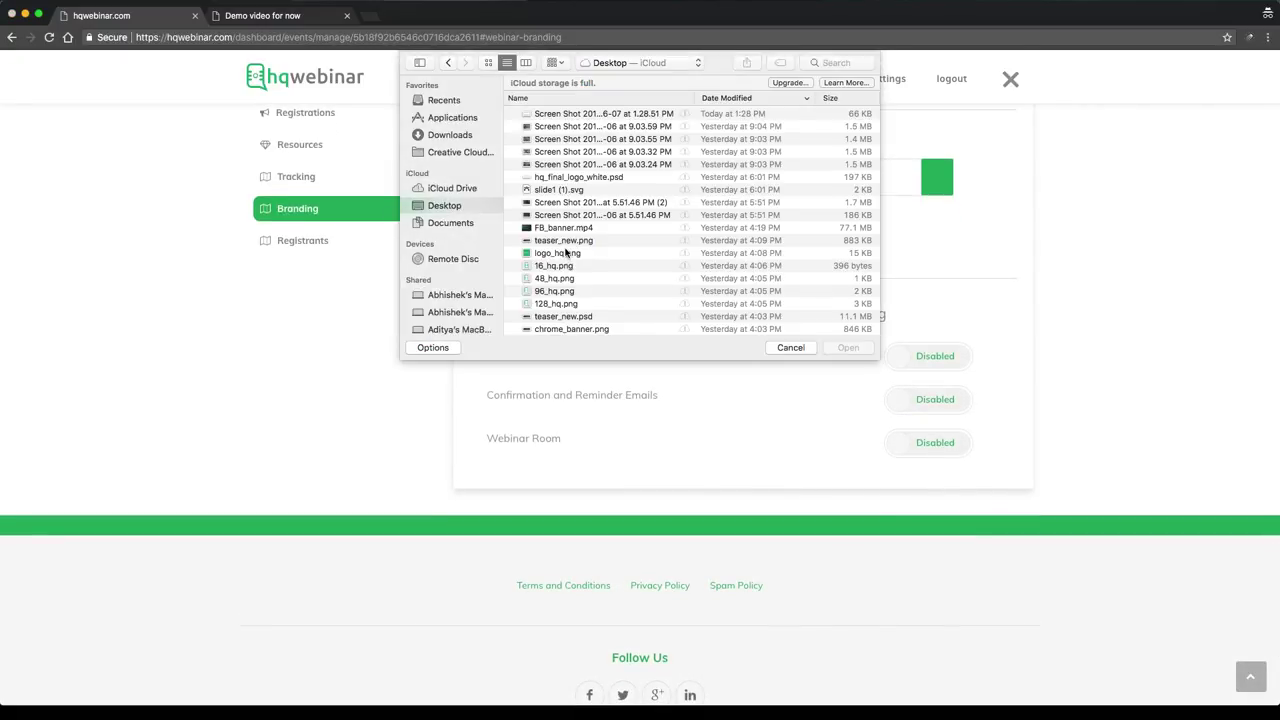
{"action": "left_click", "coordinate": [564, 302]}
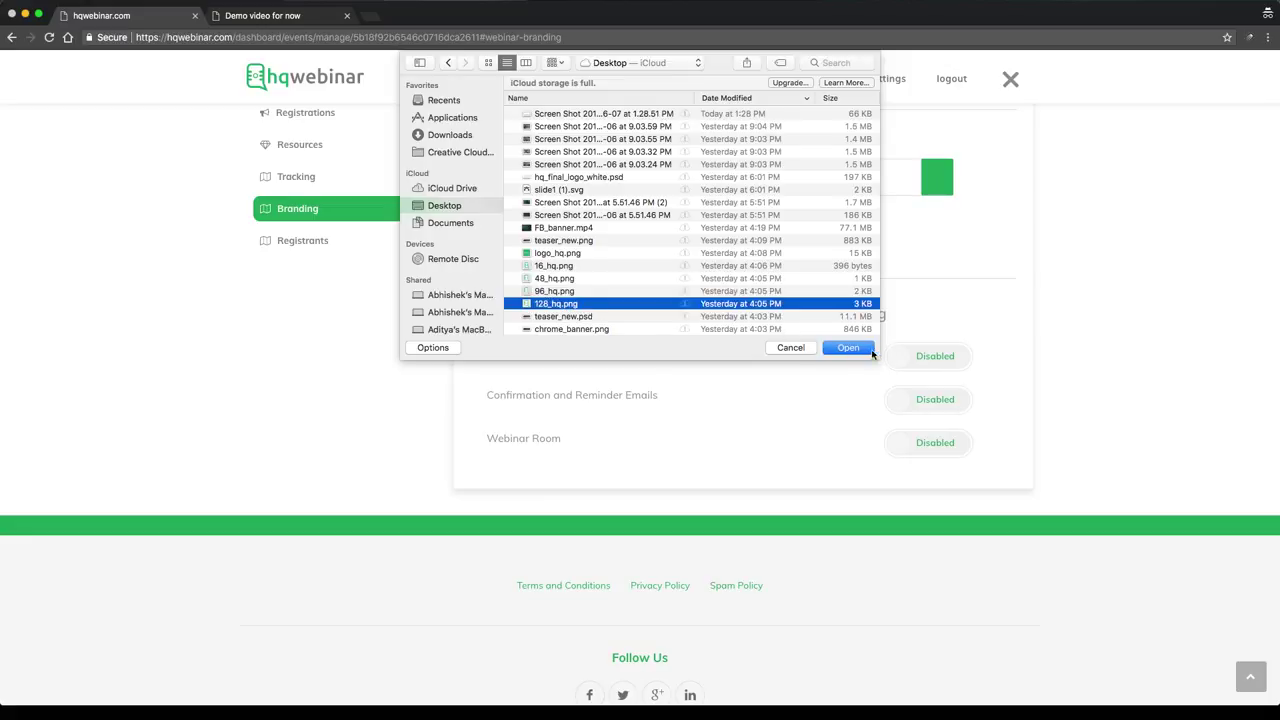
{"action": "left_click", "coordinate": [870, 352]}
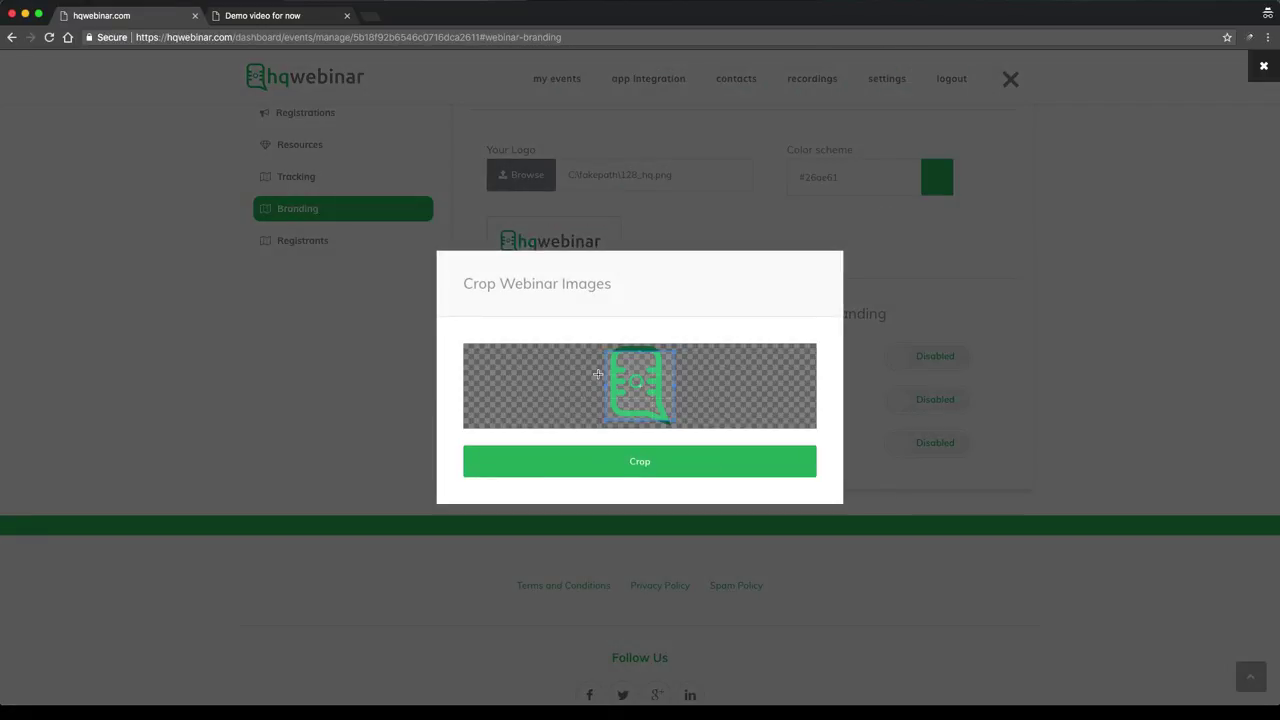
{"action": "left_click_drag", "start_coordinate": [604, 351], "coordinate": [579, 342]}
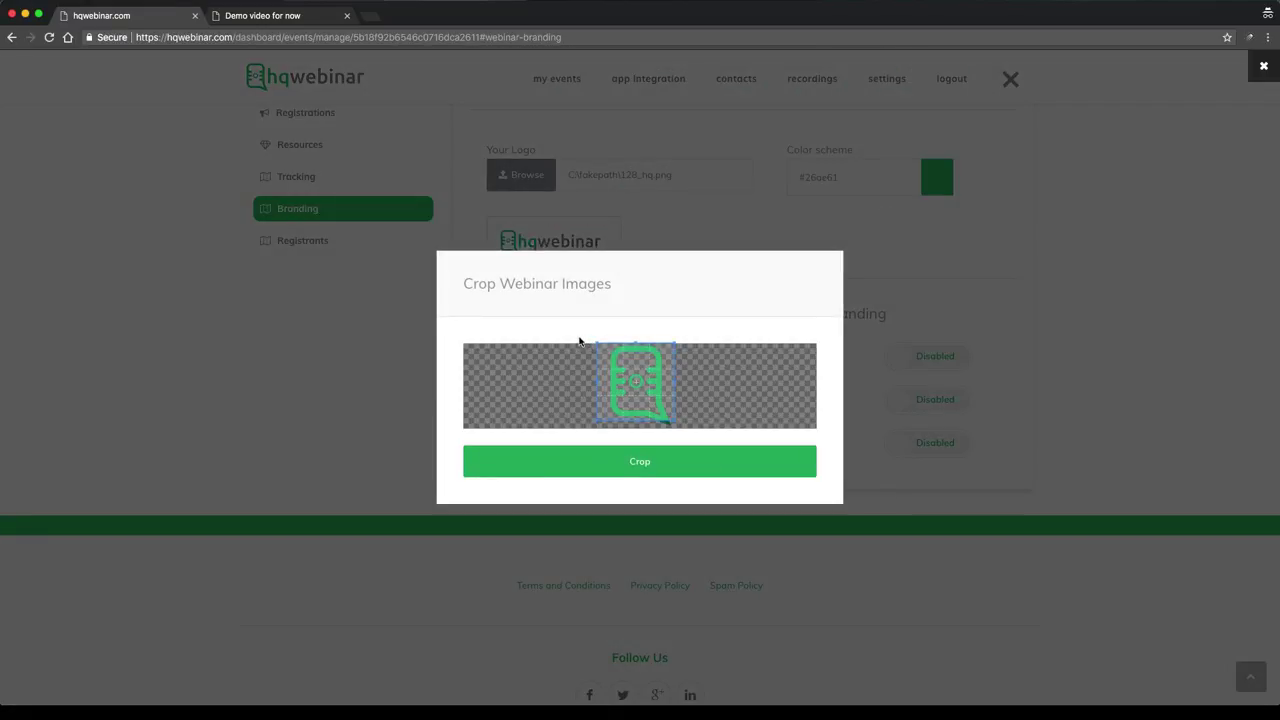
{"action": "left_click_drag", "start_coordinate": [675, 422], "coordinate": [697, 438]}
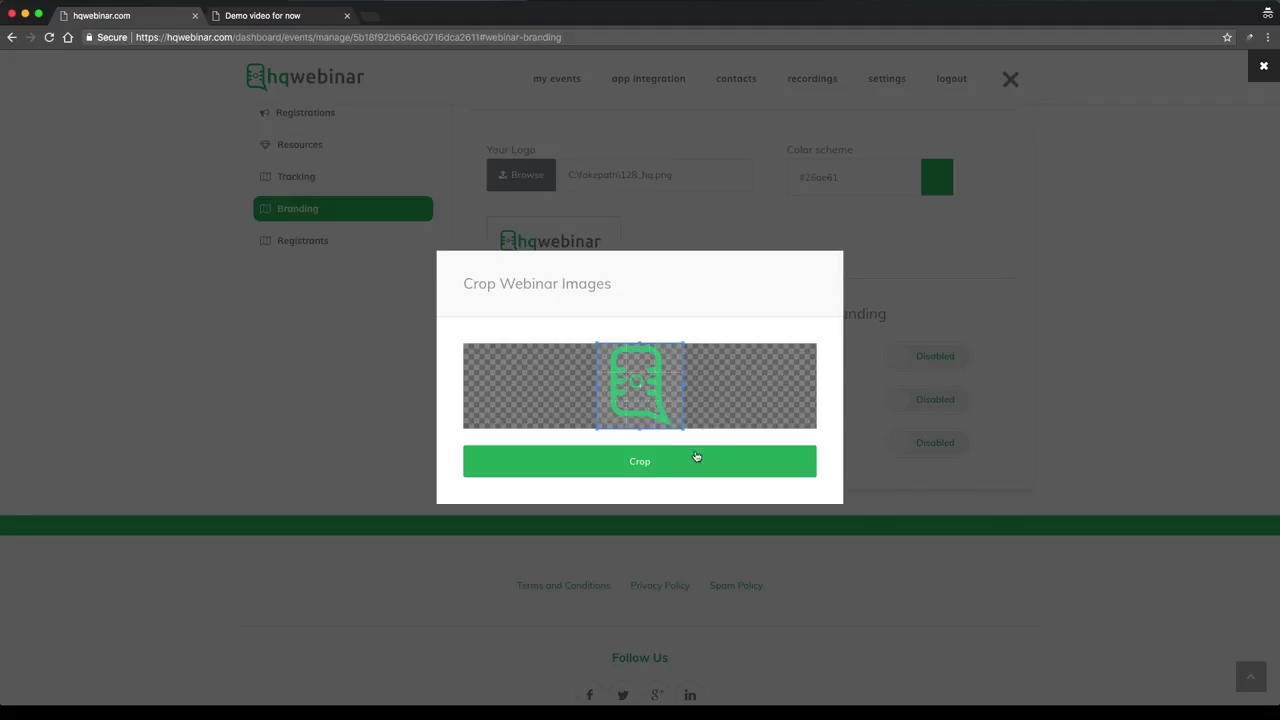
{"action": "left_click", "coordinate": [697, 457]}
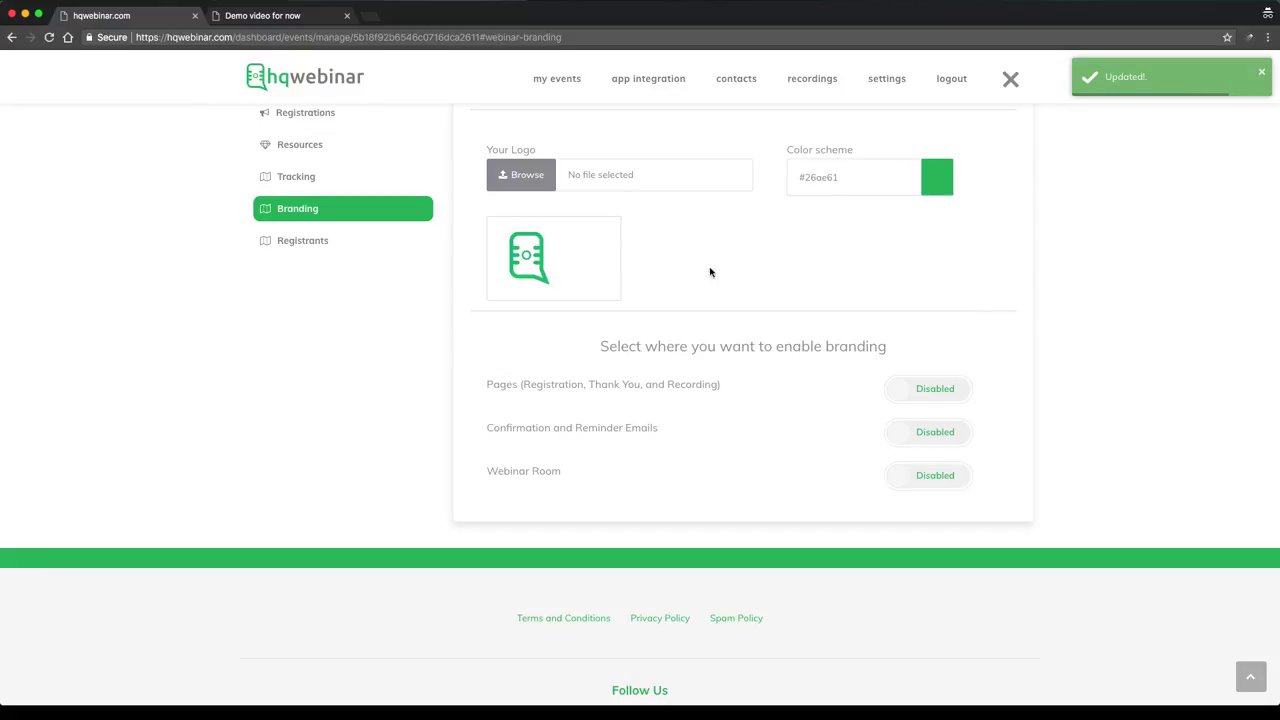
Set the branding colour scheme to blue #00b2ff
{"action": "left_click", "coordinate": [852, 178]}
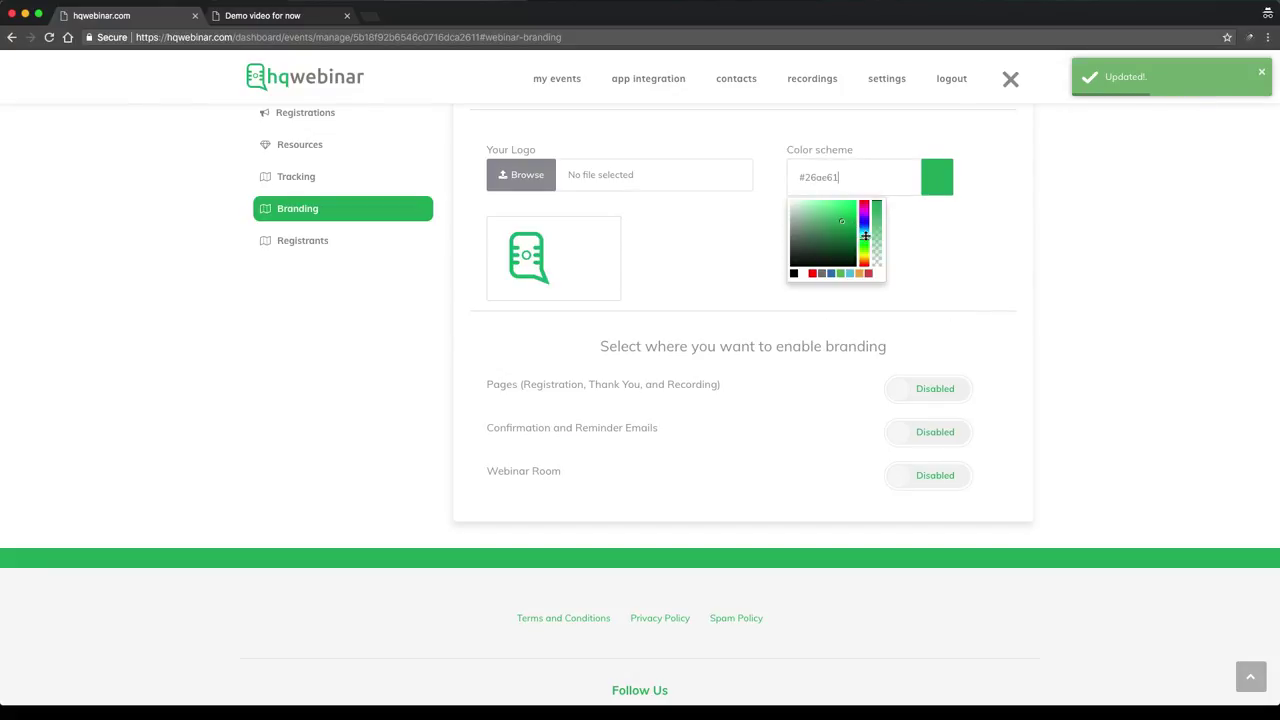
{"action": "left_click_drag", "start_coordinate": [842, 209], "coordinate": [886, 214]}
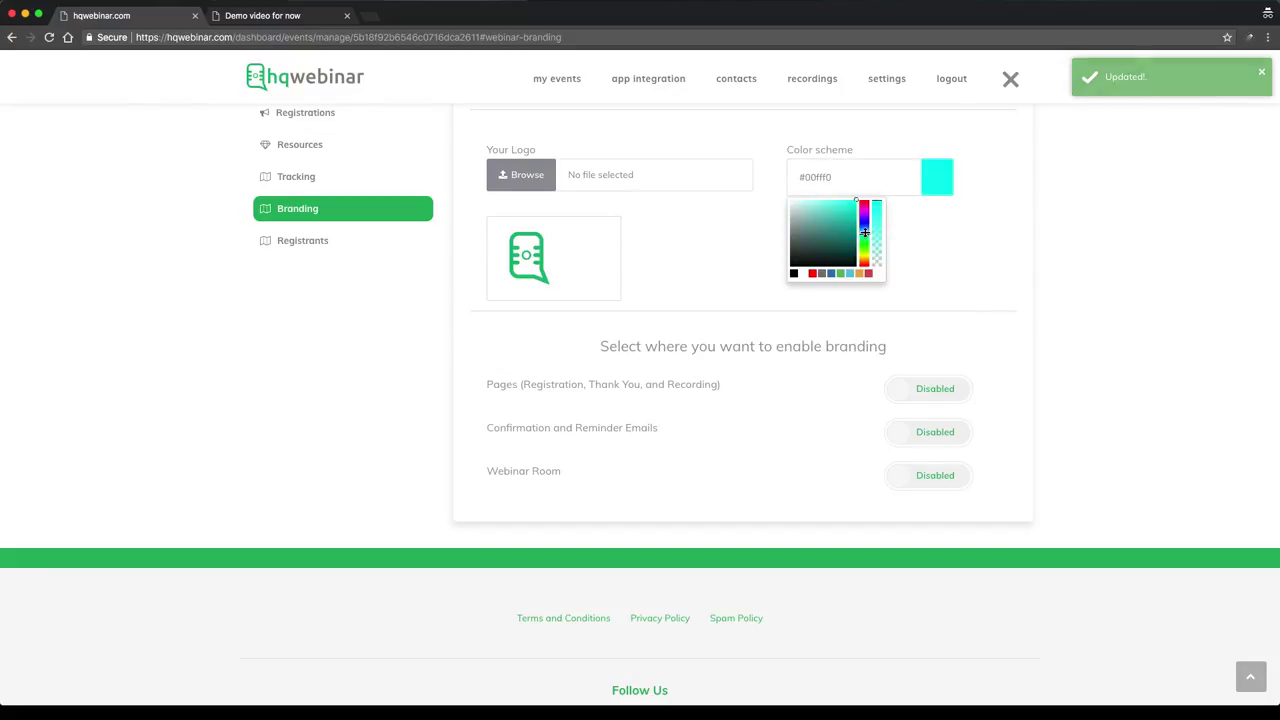
{"action": "left_click", "coordinate": [866, 232]}
{"action": "left_click", "coordinate": [932, 217]}
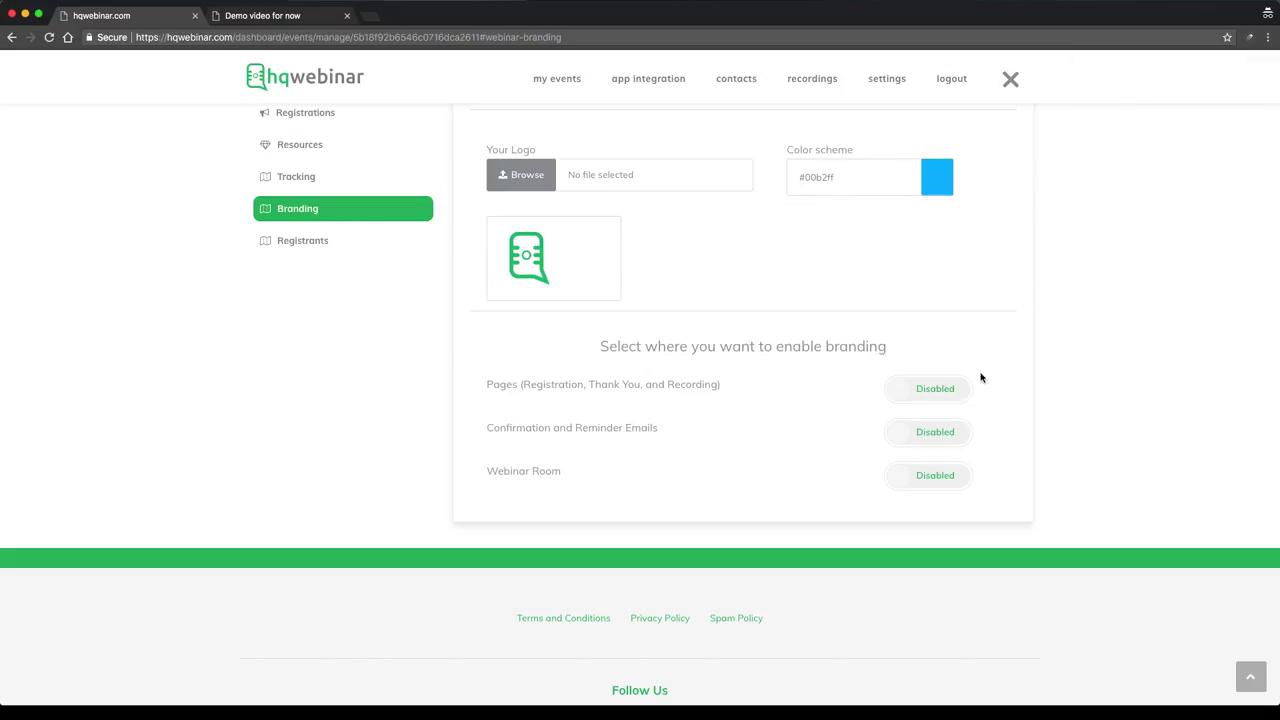
Enable branding on pages, e-mails and the Webinar Room, then view the public registration page
{"action": "left_click", "coordinate": [943, 397]}
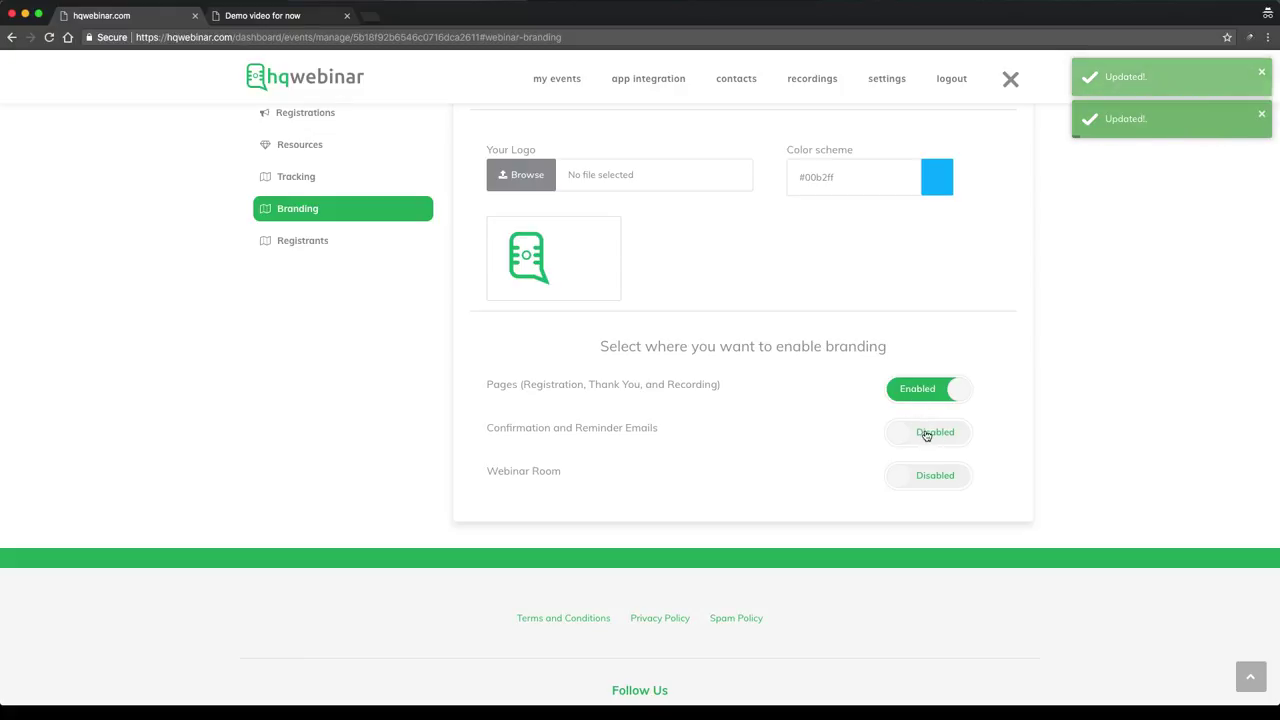
{"action": "left_click", "coordinate": [927, 436]}
{"action": "left_click", "coordinate": [935, 479]}
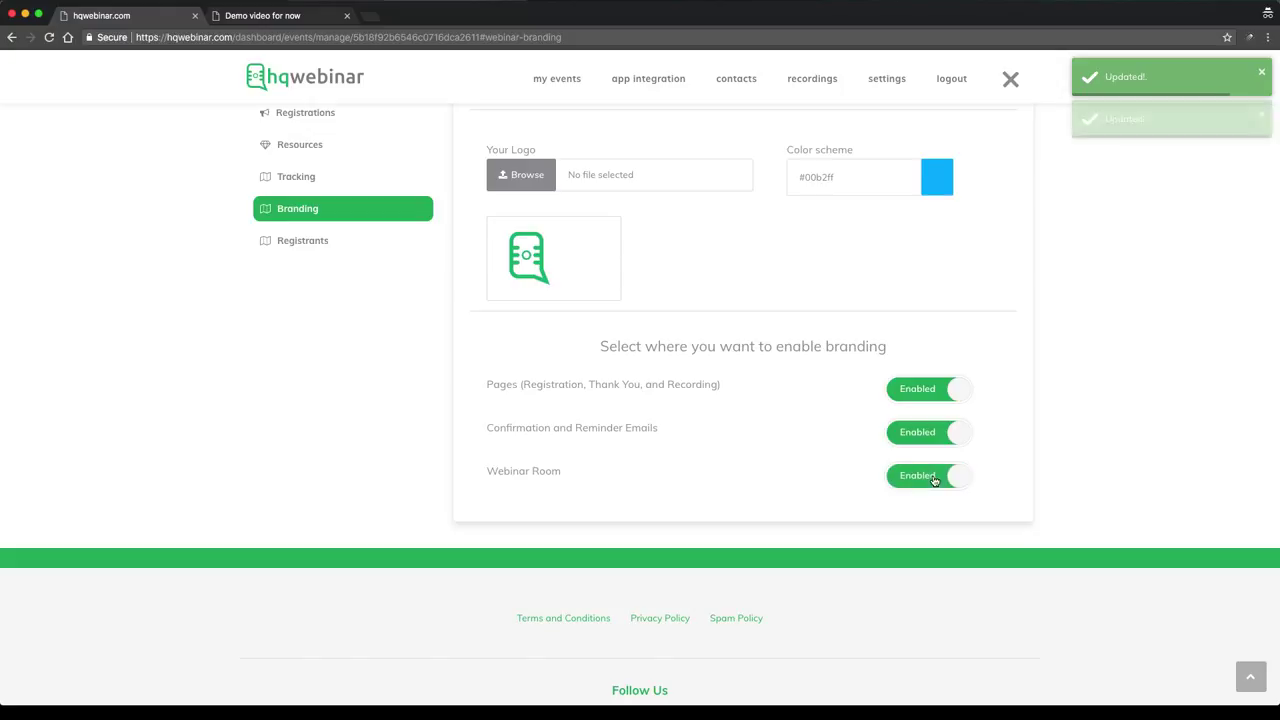
{"action": "scroll", "coordinate": [1059, 437], "scroll_direction": "up", "scroll_amount": 3}
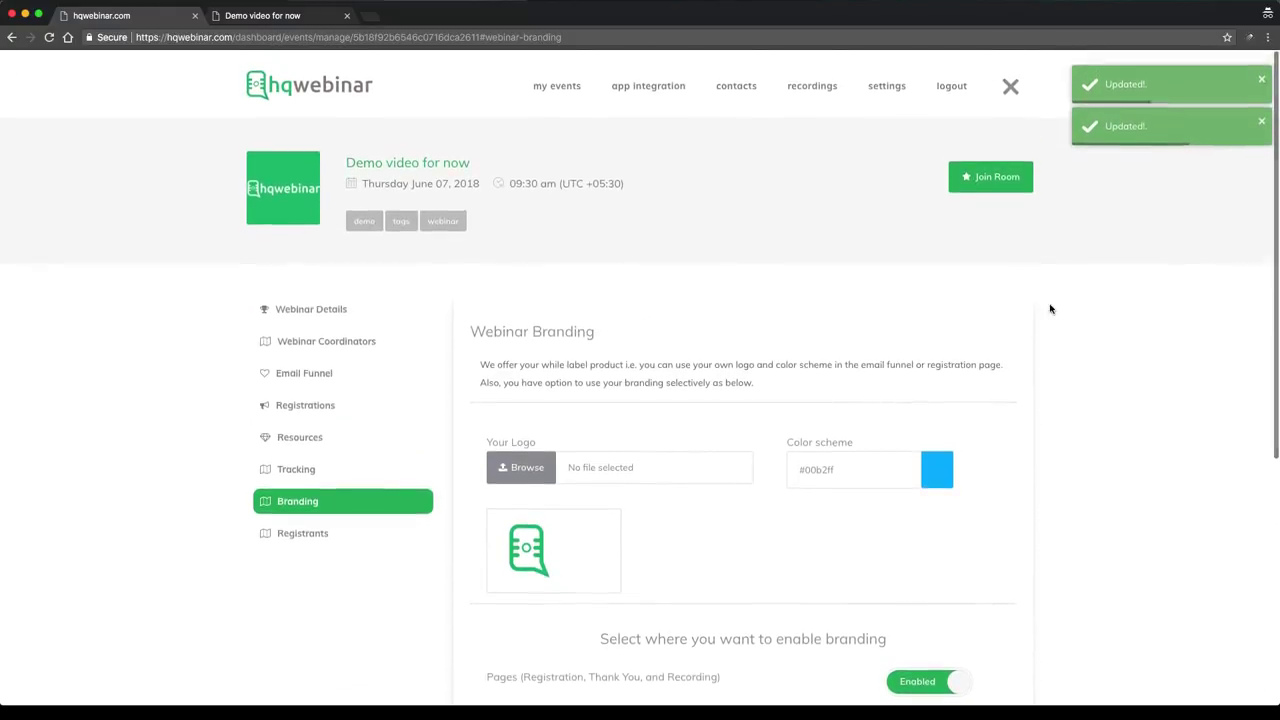
{"action": "left_click", "coordinate": [296, 14]}
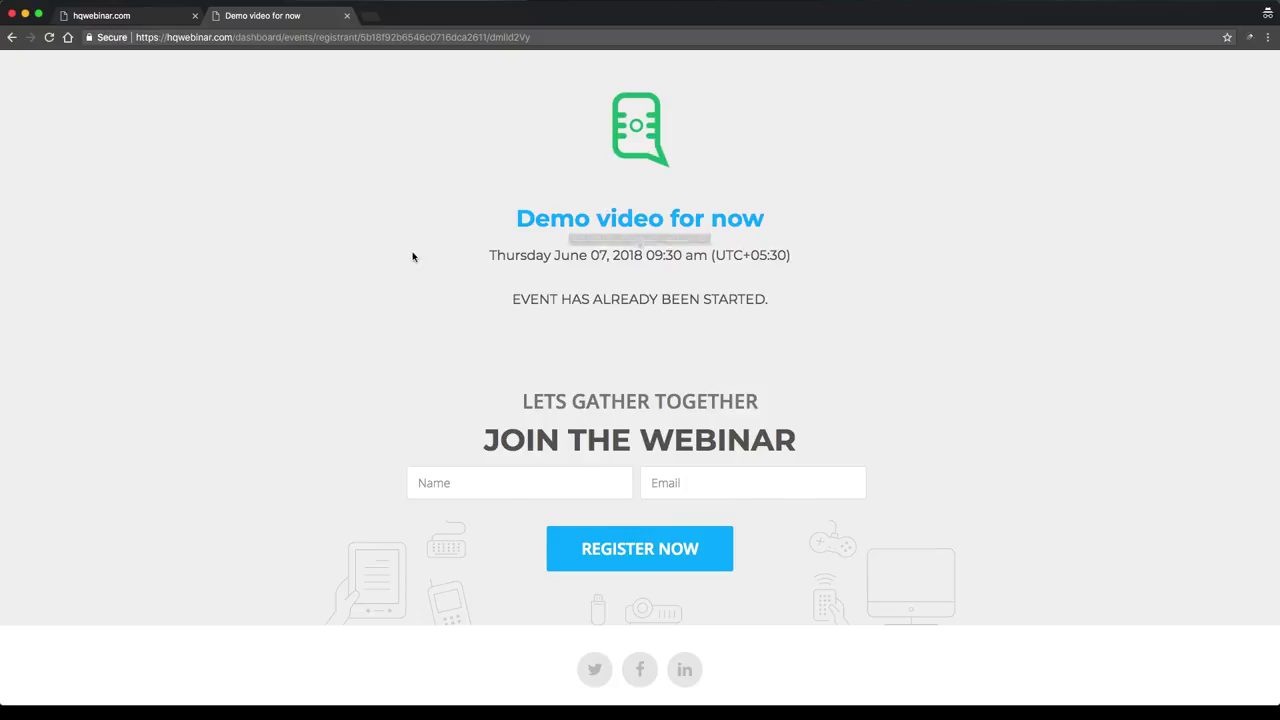
Check the empty Registrants list on the dashboard, then return to the public registration page
{"action": "left_click", "coordinate": [128, 16]}
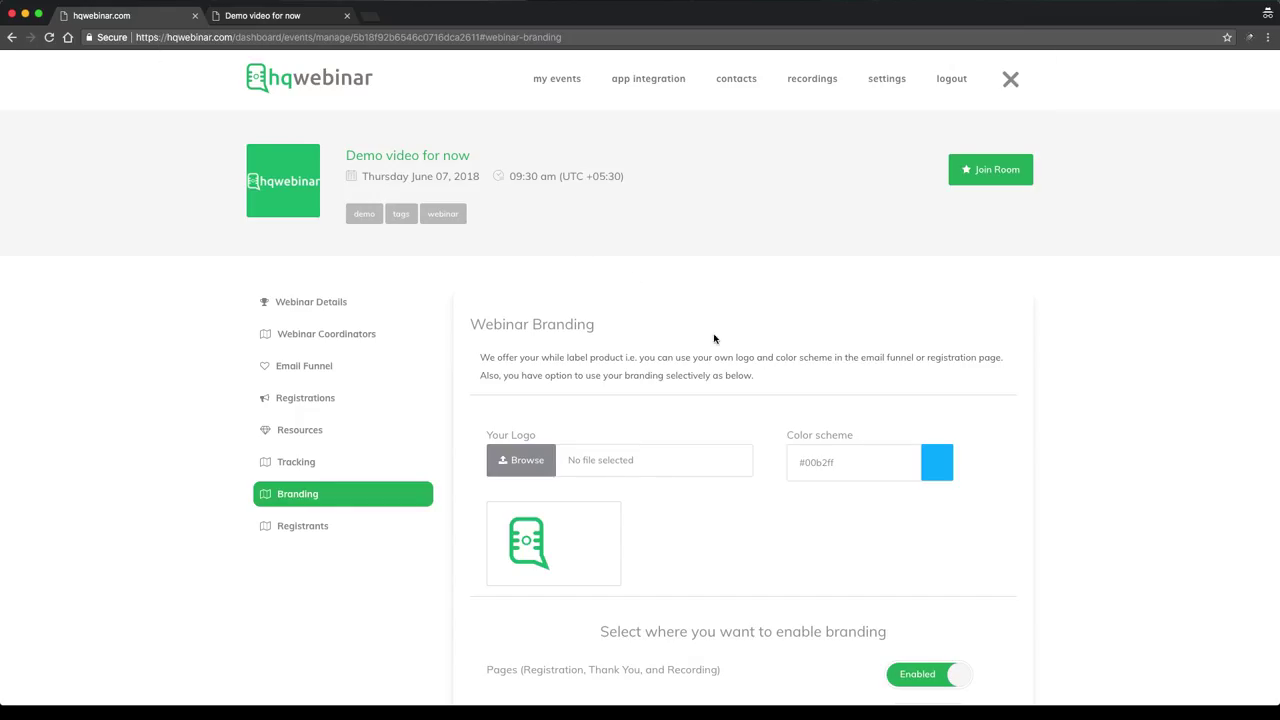
{"action": "scroll", "coordinate": [714, 338], "scroll_direction": "down", "scroll_amount": 5}
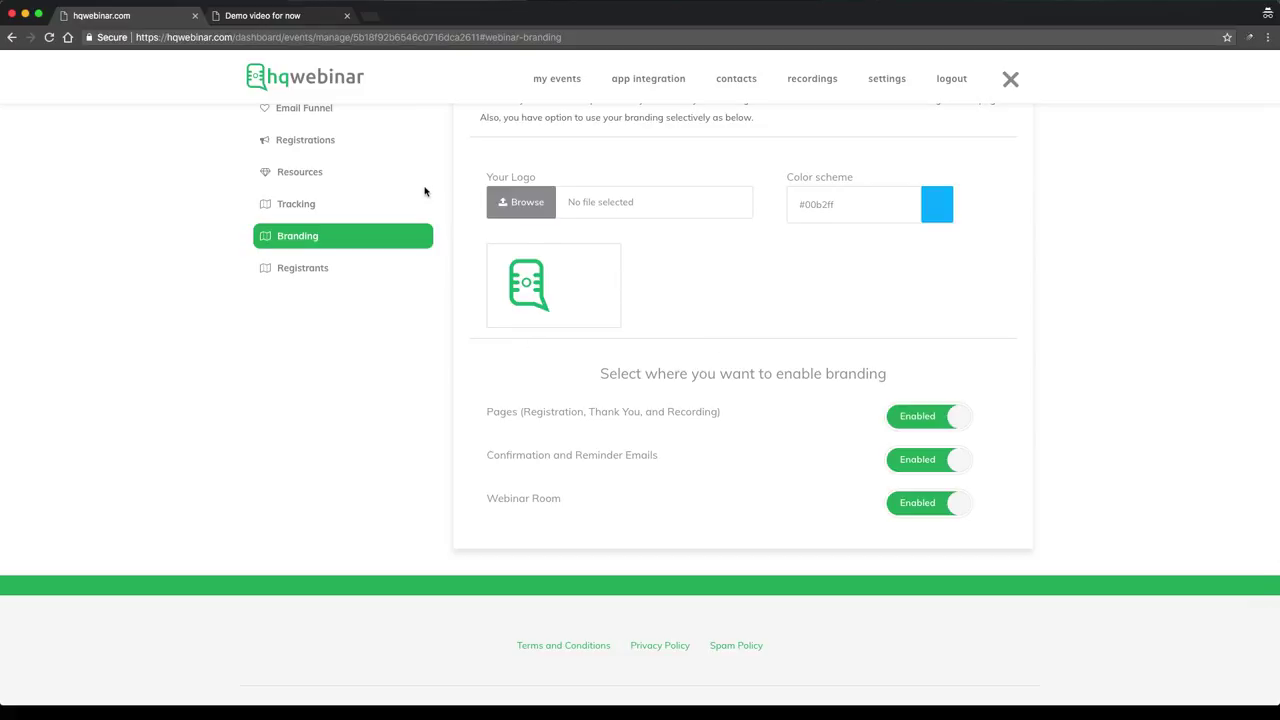
{"action": "left_click", "coordinate": [303, 268]}
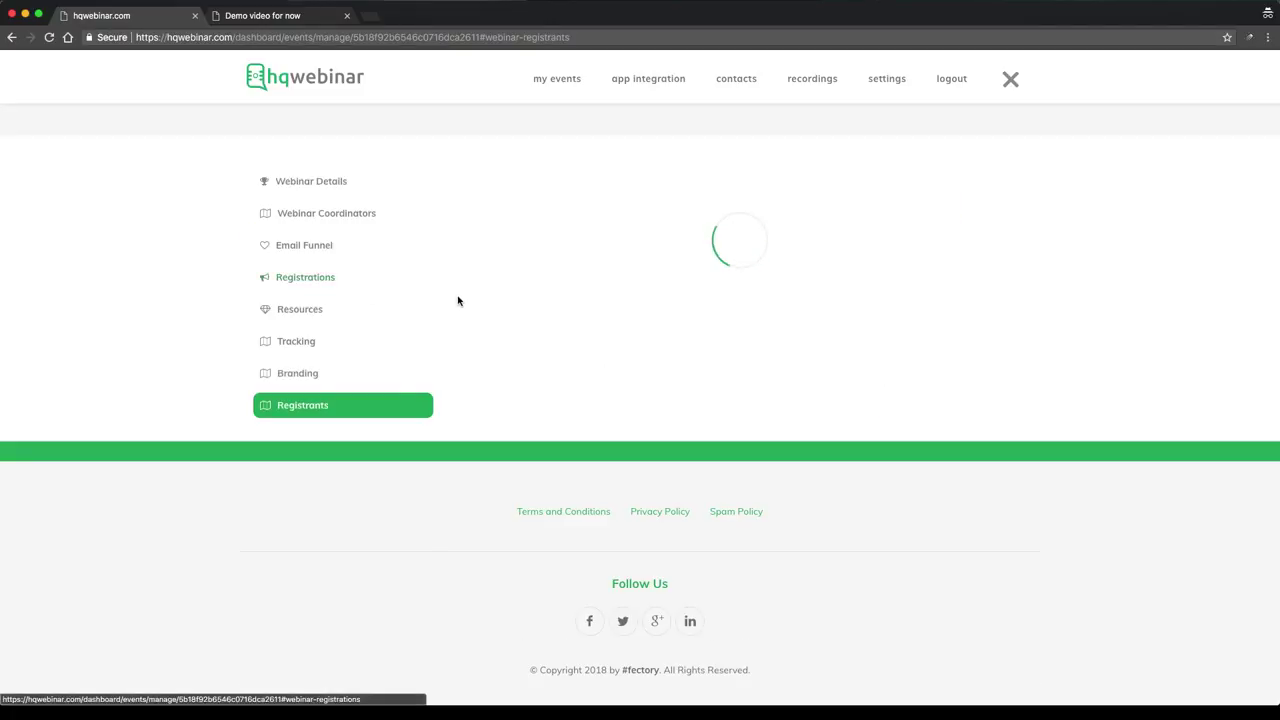
{"action": "scroll", "coordinate": [588, 306], "scroll_direction": "up", "scroll_amount": 5}
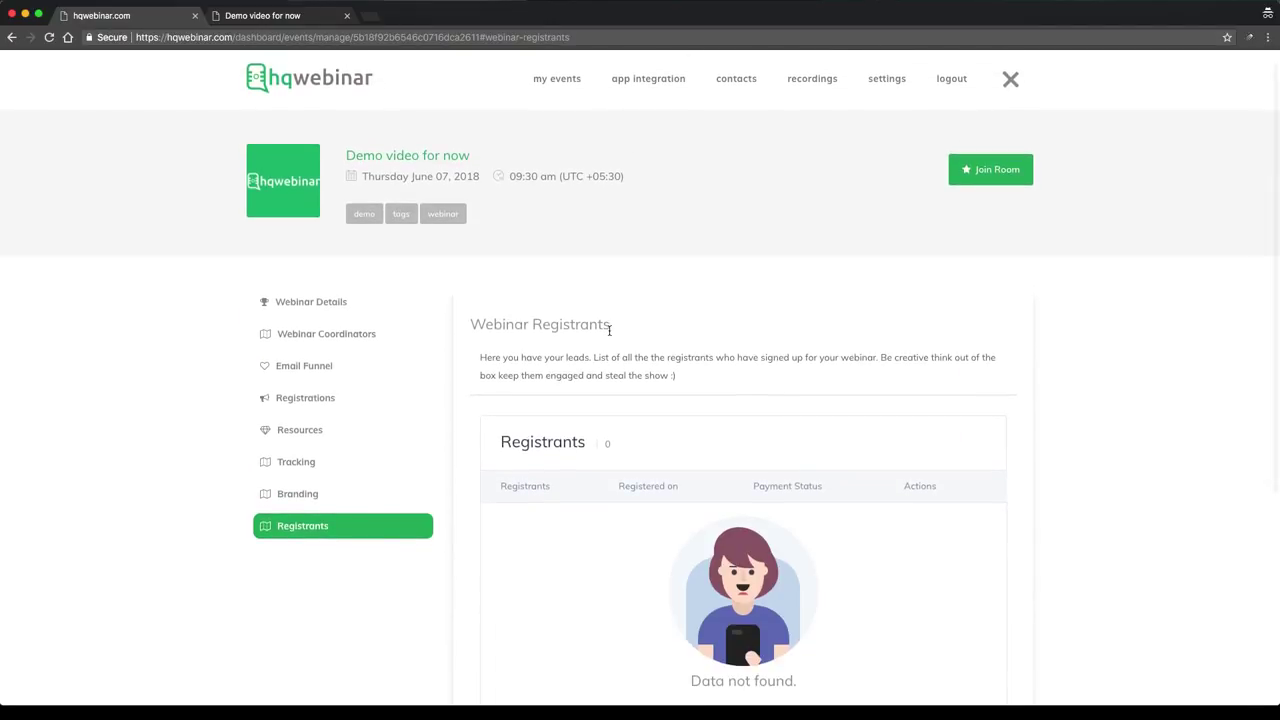
{"action": "scroll", "coordinate": [614, 331], "scroll_direction": "down", "scroll_amount": 1}
{"action": "scroll", "coordinate": [616, 328], "scroll_direction": "down", "scroll_amount": 2}
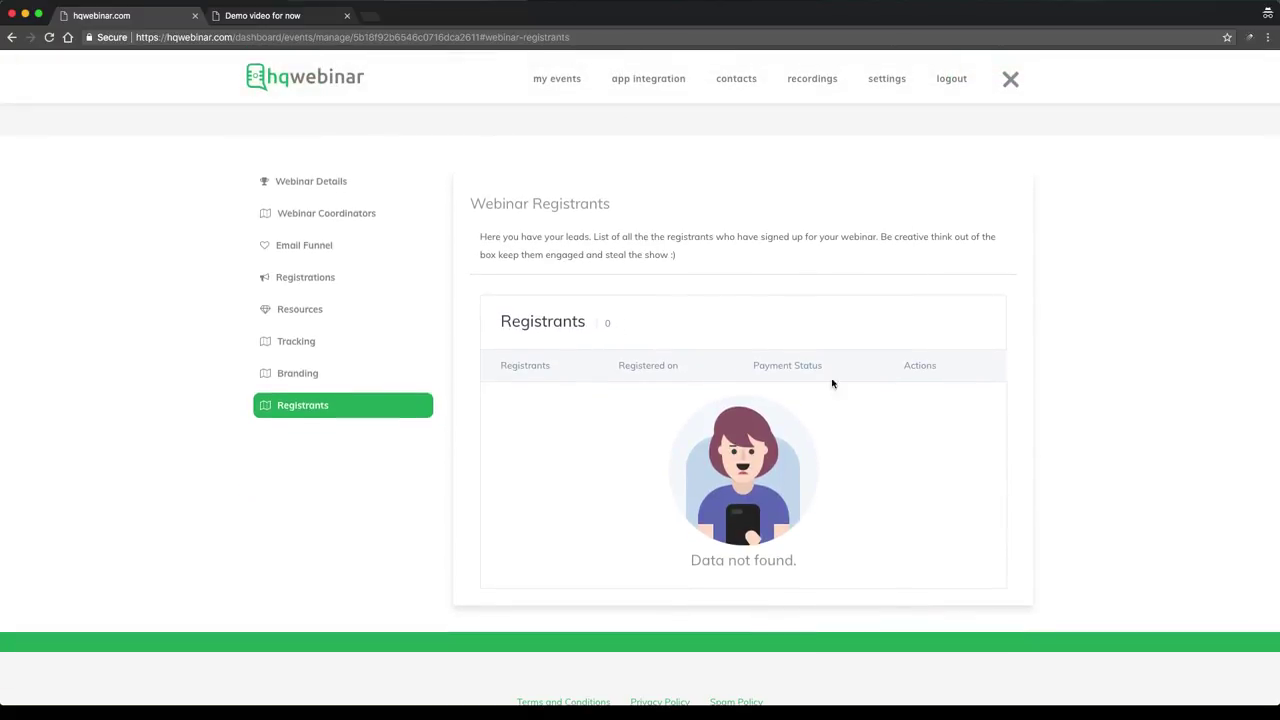
{"action": "scroll", "coordinate": [788, 268], "scroll_direction": "up", "scroll_amount": 3}
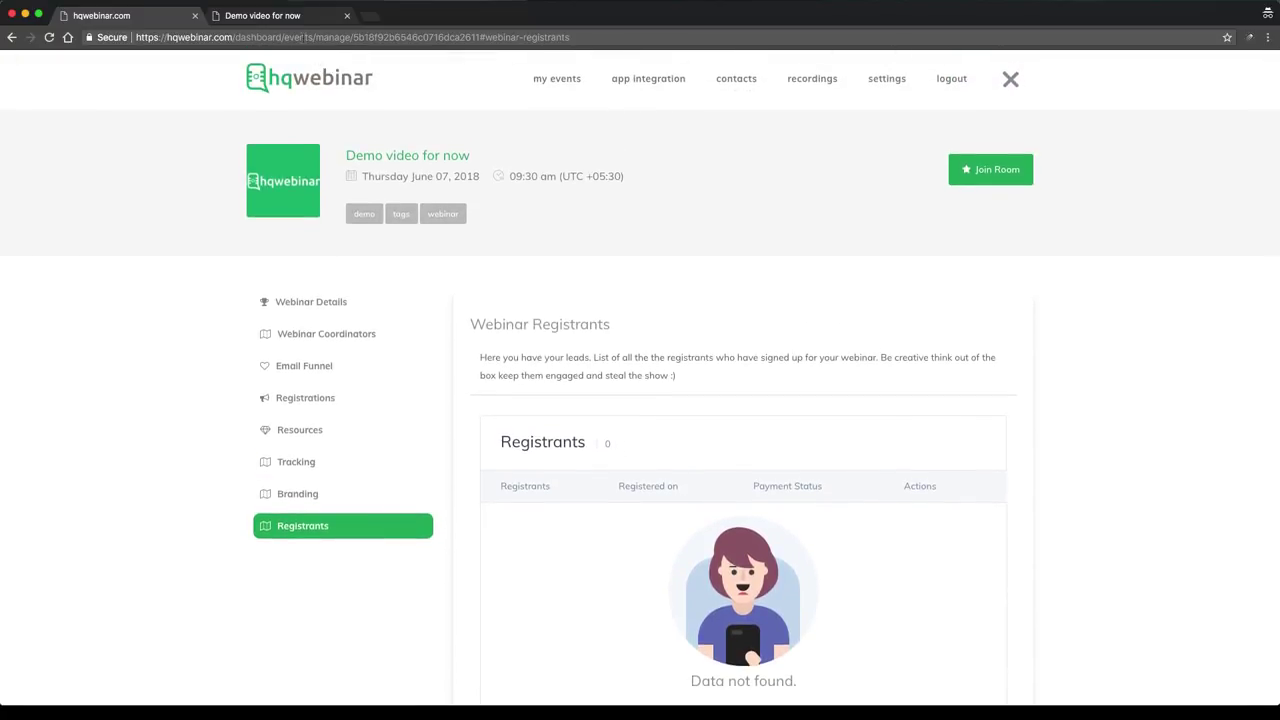
{"action": "left_click", "coordinate": [262, 15]}
Register a test attendee with their name and autofilled e-mail, then return to the dashboard
{"action": "left_click", "coordinate": [485, 479]}
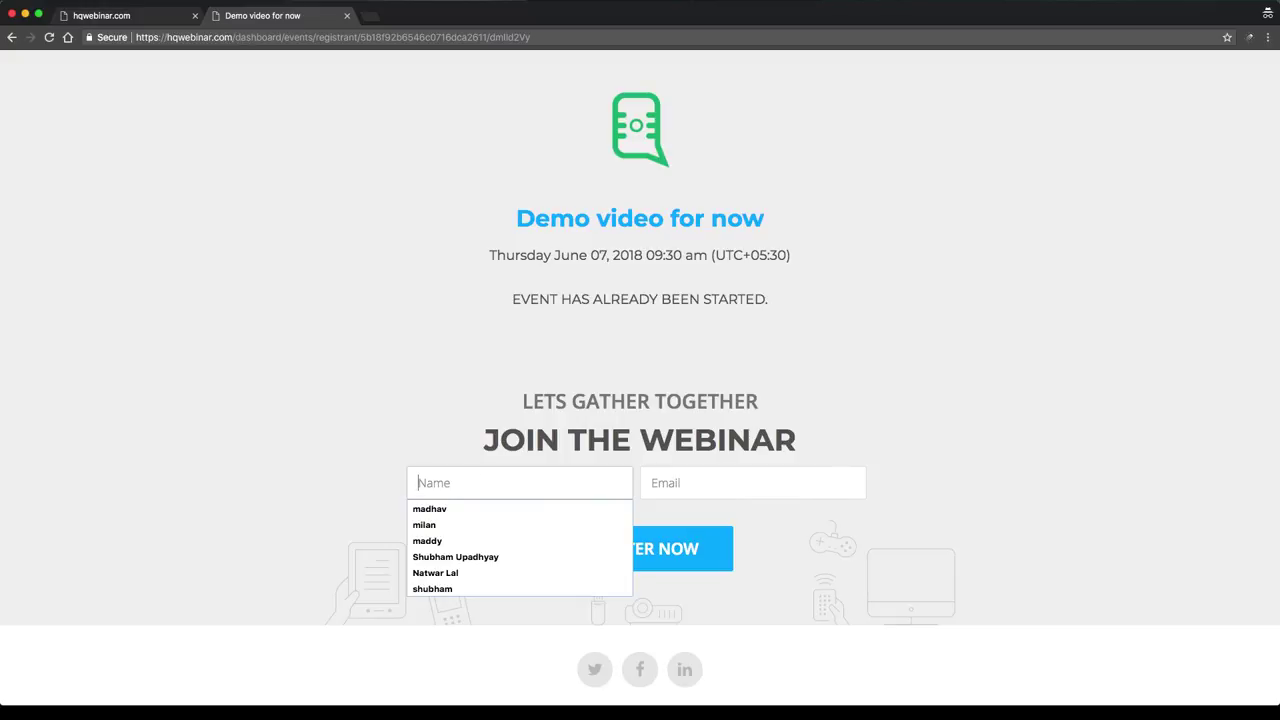
{"action": "type", "text": "shubhan"}
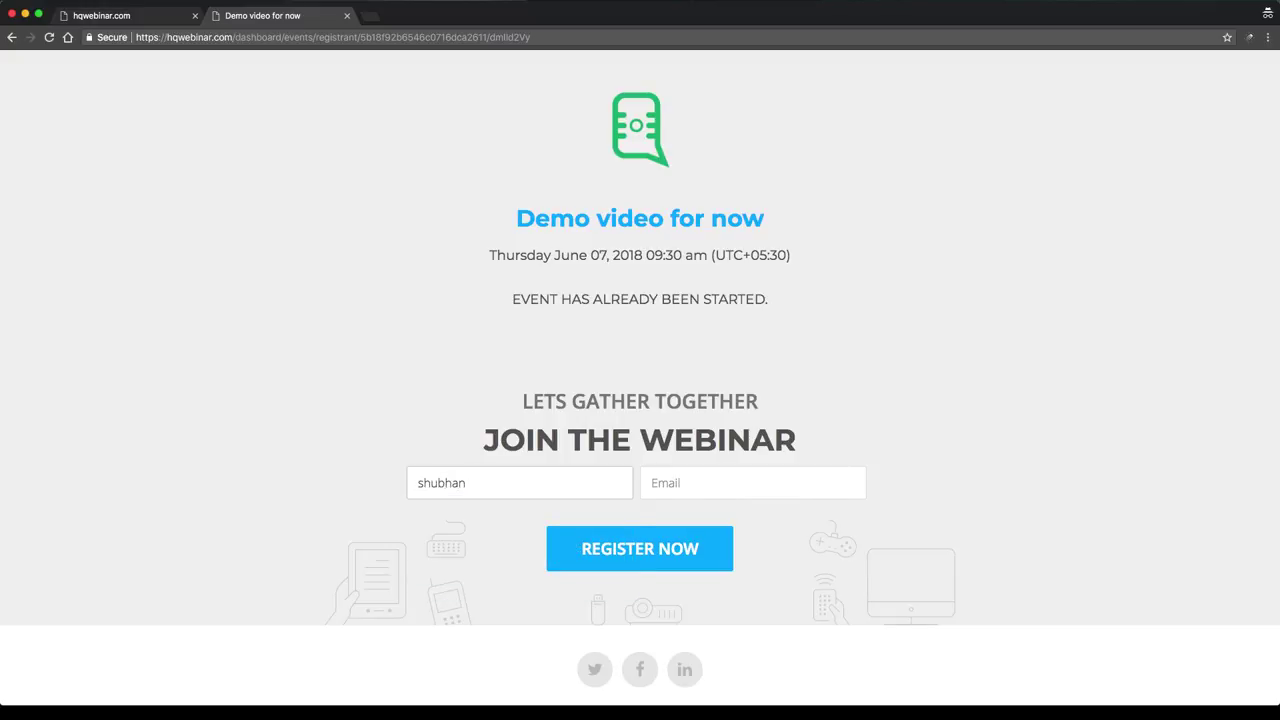
{"action": "key", "text": "BackSpace"}
{"action": "type", "text": "m"}
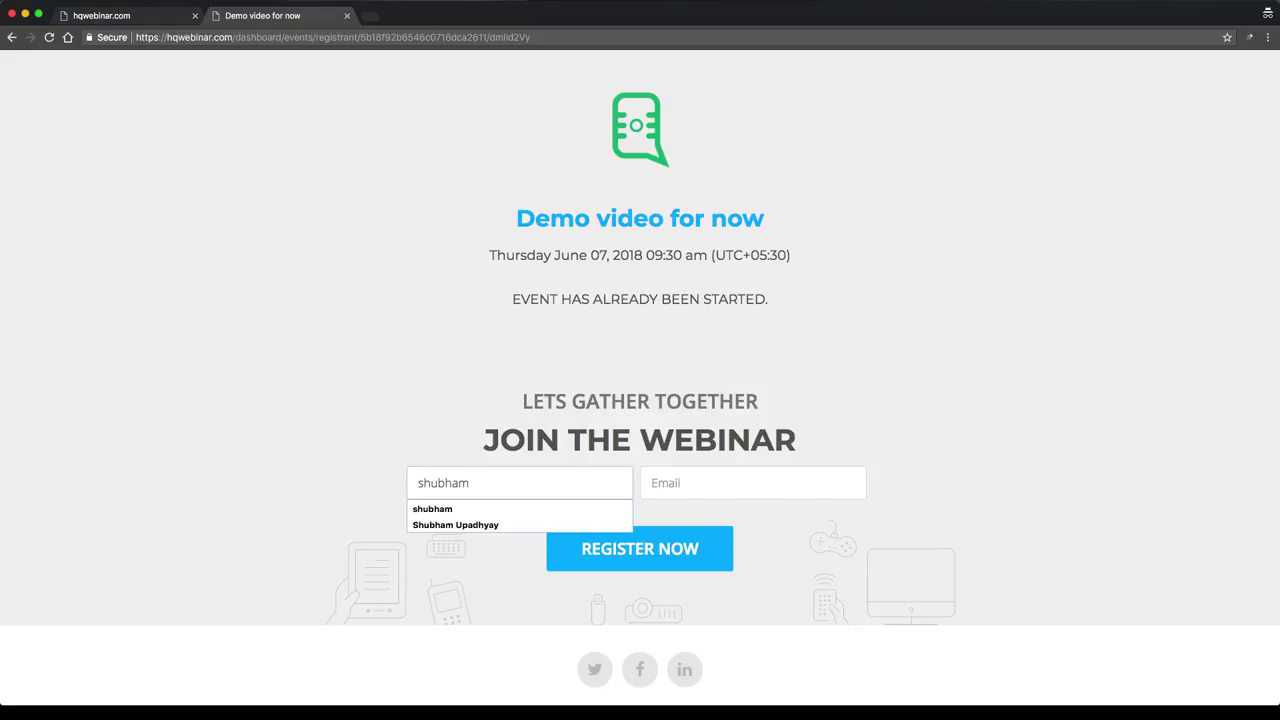
{"action": "left_click", "coordinate": [752, 483]}
{"action": "type", "text": "shu"}
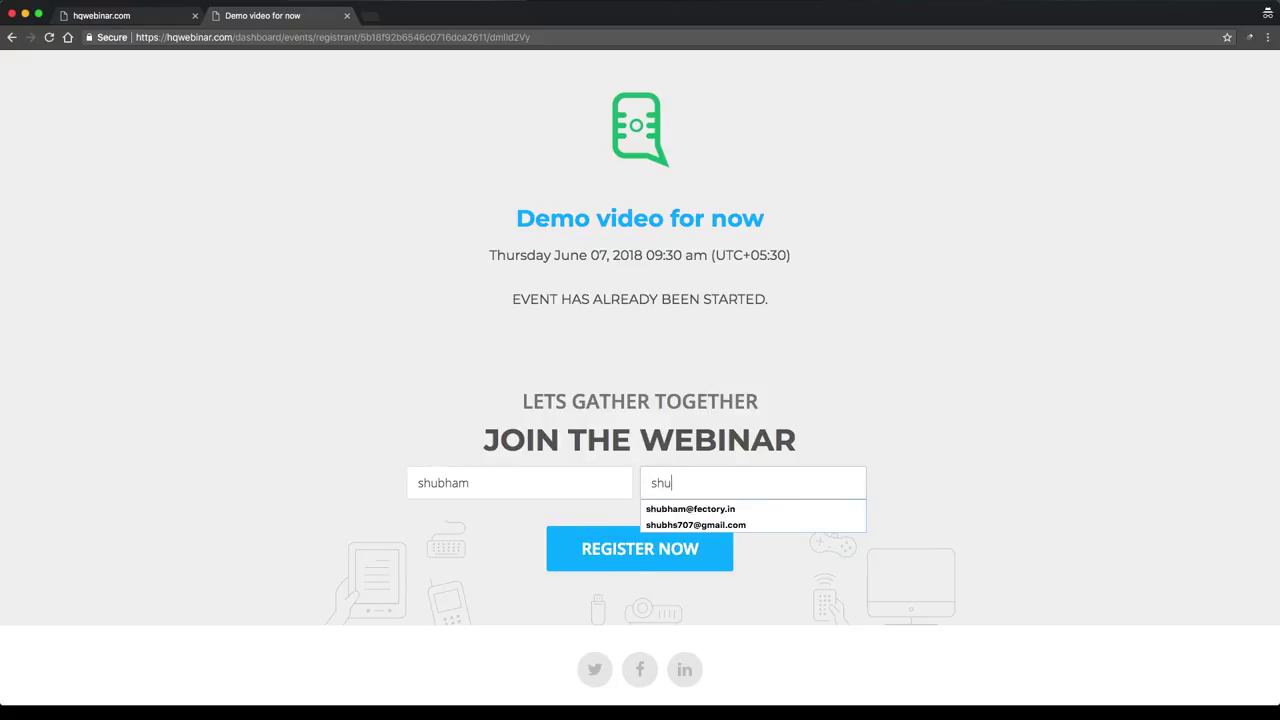
{"action": "key", "text": "Down"}
{"action": "key", "text": "Return"}
{"action": "left_click", "coordinate": [643, 547]}
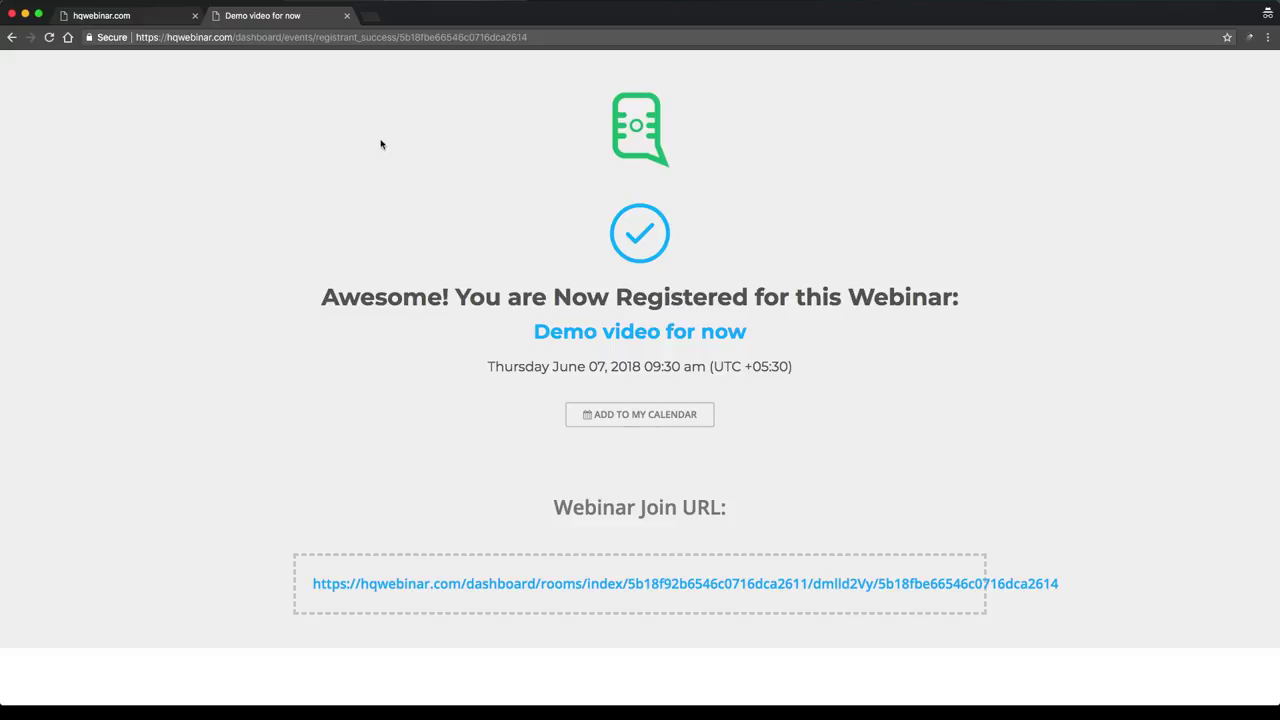
{"action": "left_click", "coordinate": [150, 22]}
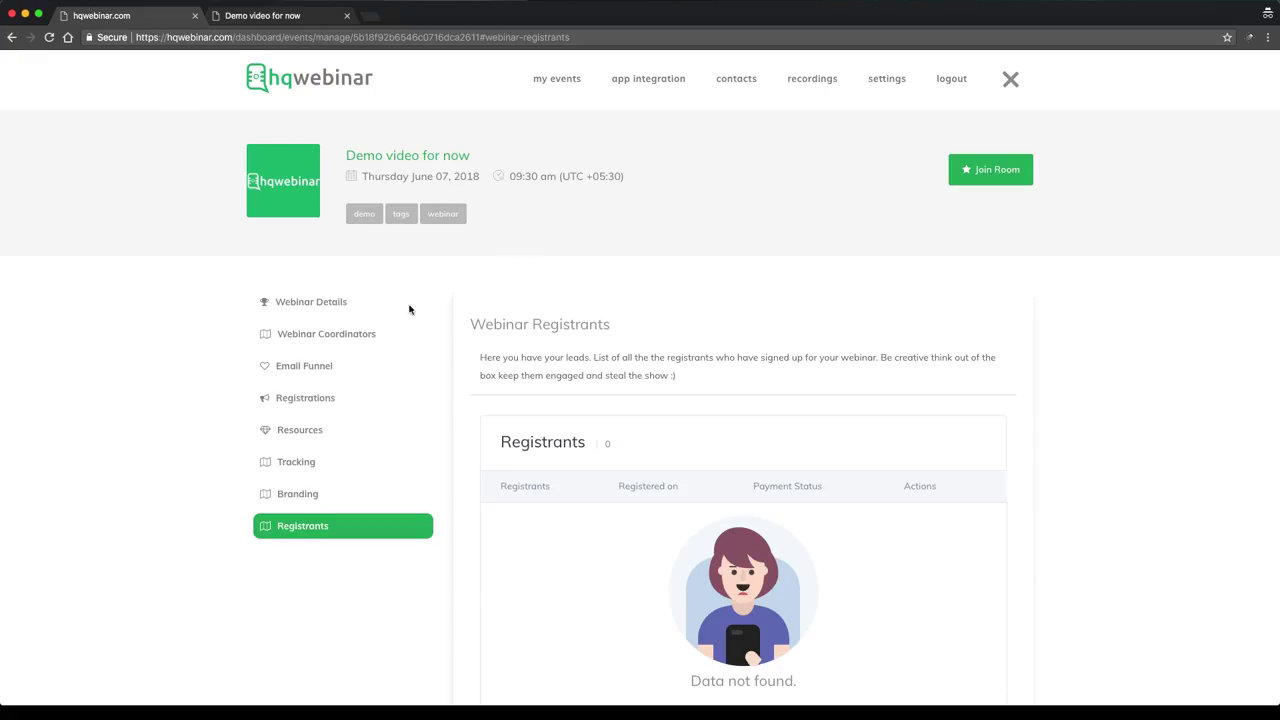
Refresh Registrants, recheck the success page, then open the presenter room from Webinar Details
{"action": "left_click", "coordinate": [310, 528]}
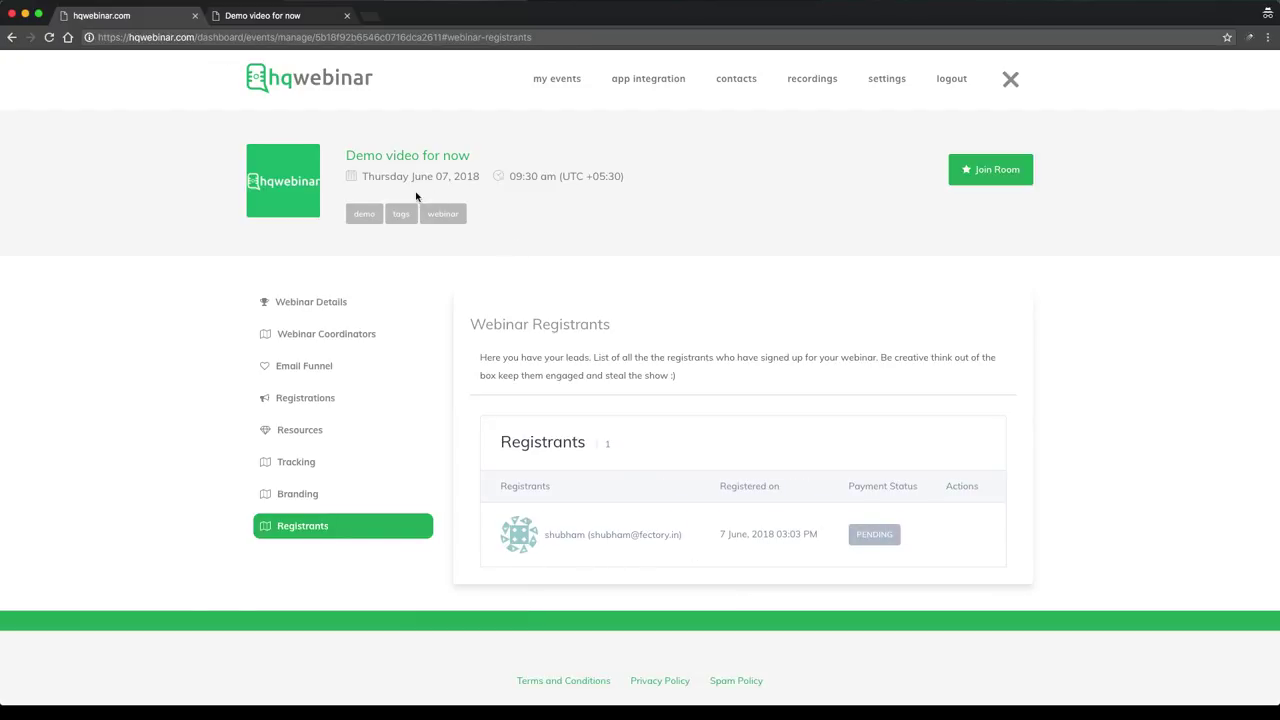
{"action": "left_click", "coordinate": [237, 18]}
{"action": "scroll", "coordinate": [525, 320], "scroll_direction": "down", "scroll_amount": 3}
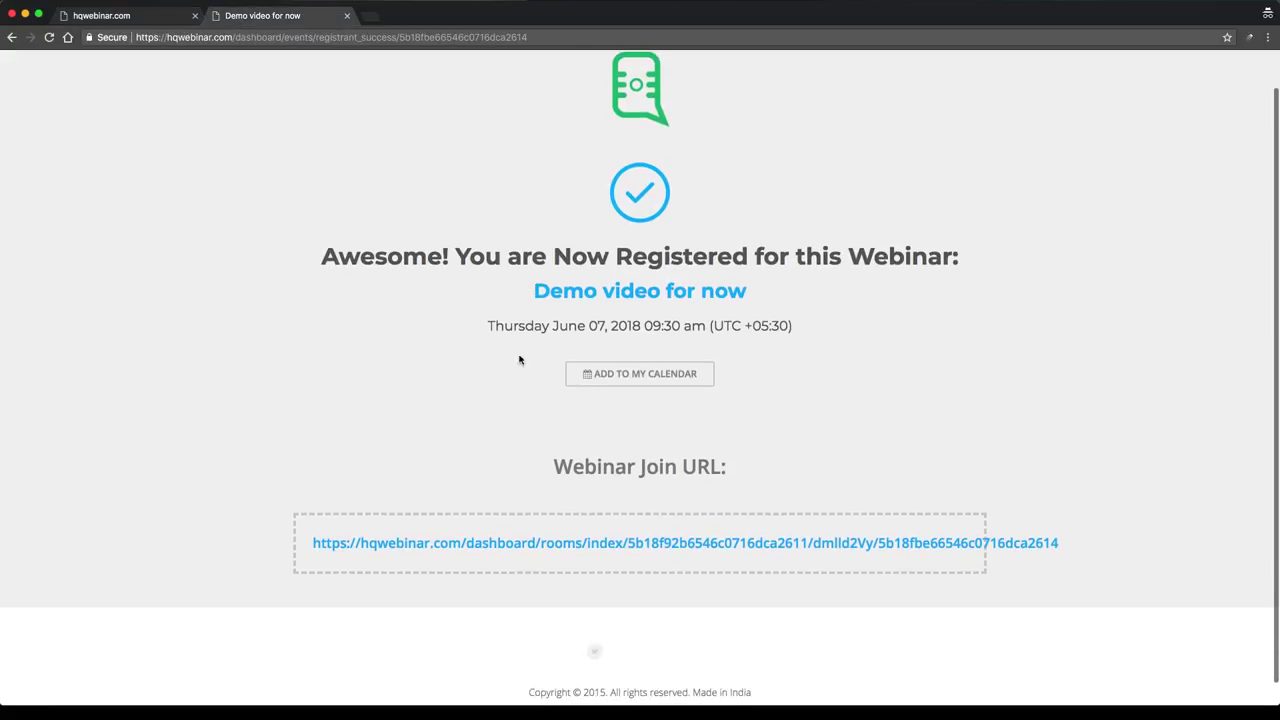
{"action": "scroll", "coordinate": [430, 450], "scroll_direction": "up", "scroll_amount": 3}
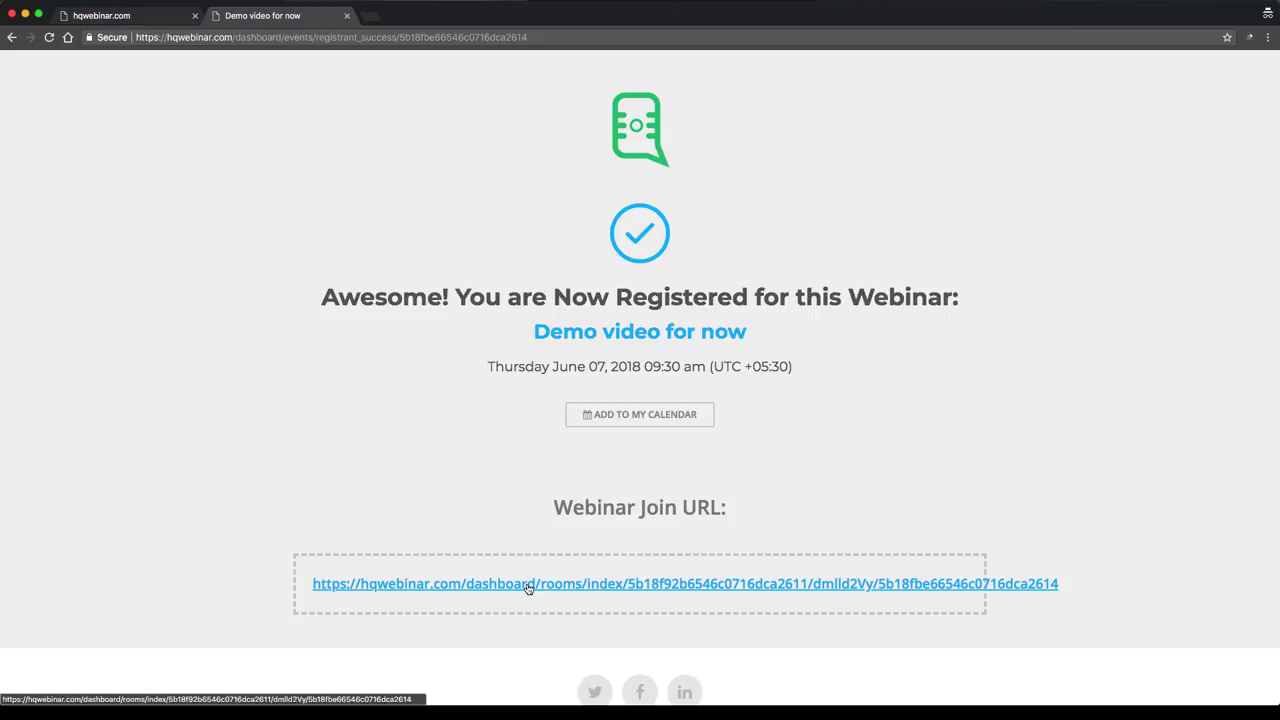
{"action": "left_click", "coordinate": [145, 19]}
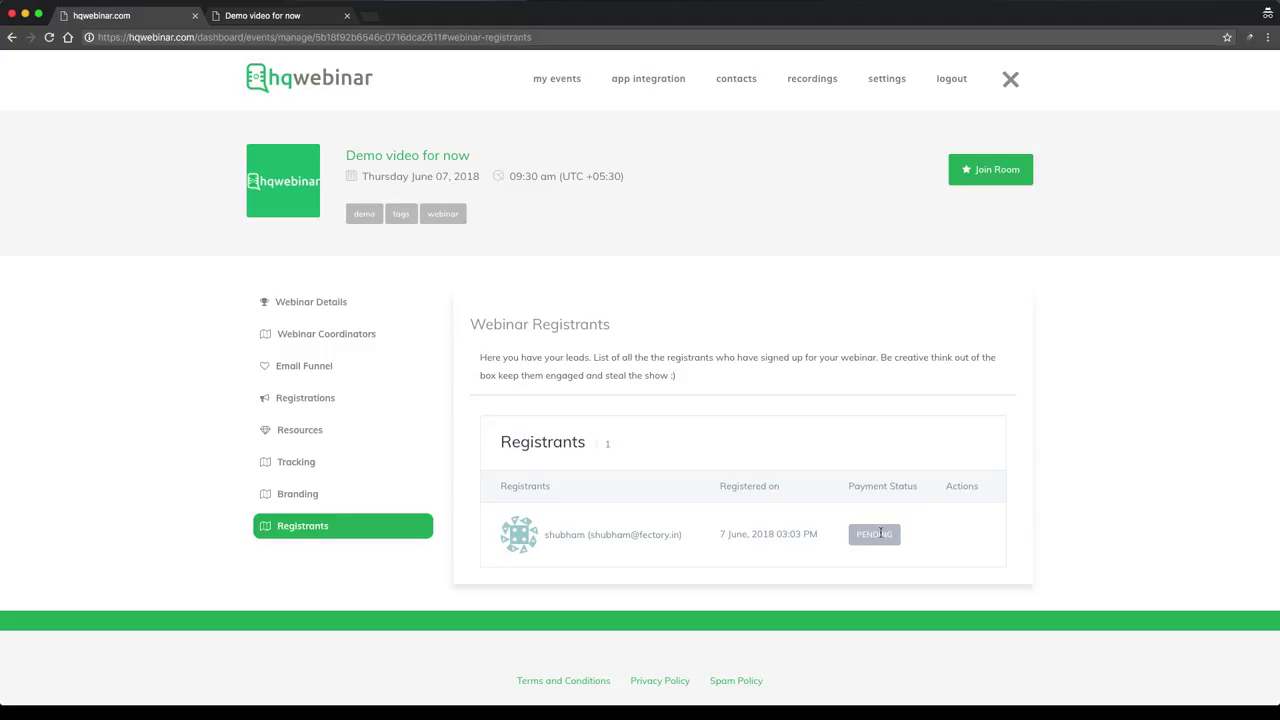
{"action": "left_click", "coordinate": [329, 301]}
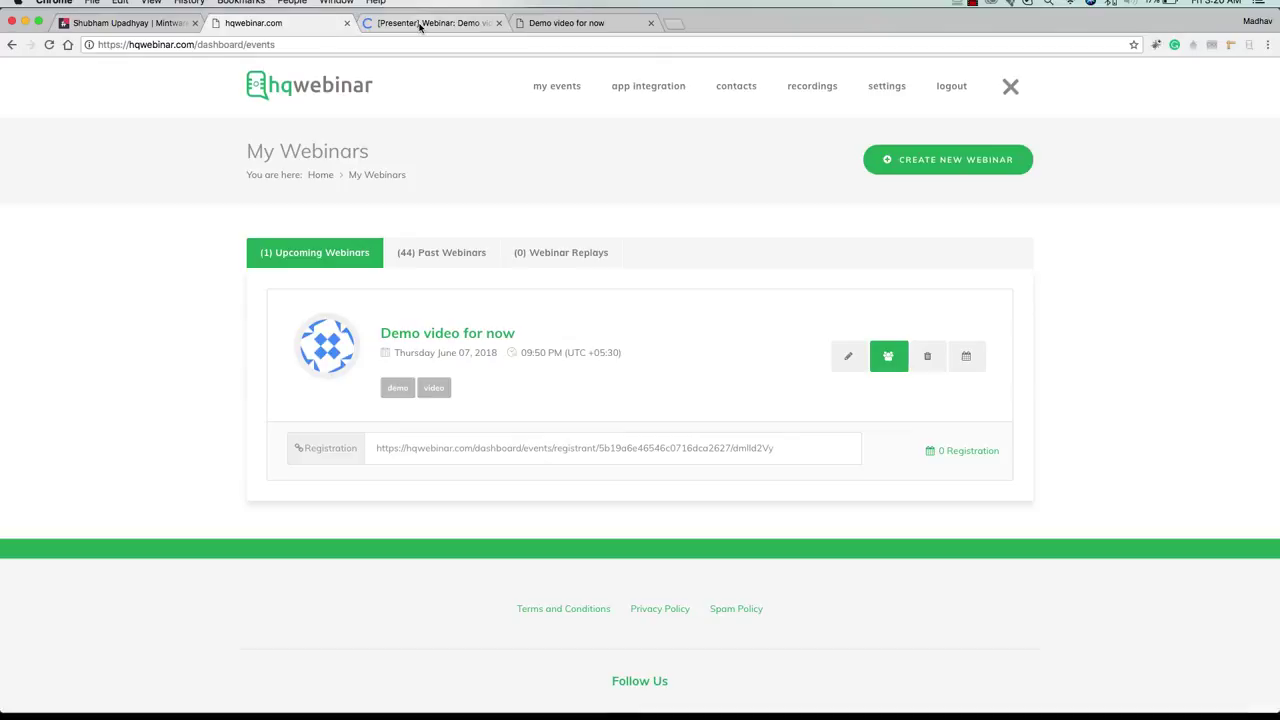
{"action": "left_click", "coordinate": [422, 30]}
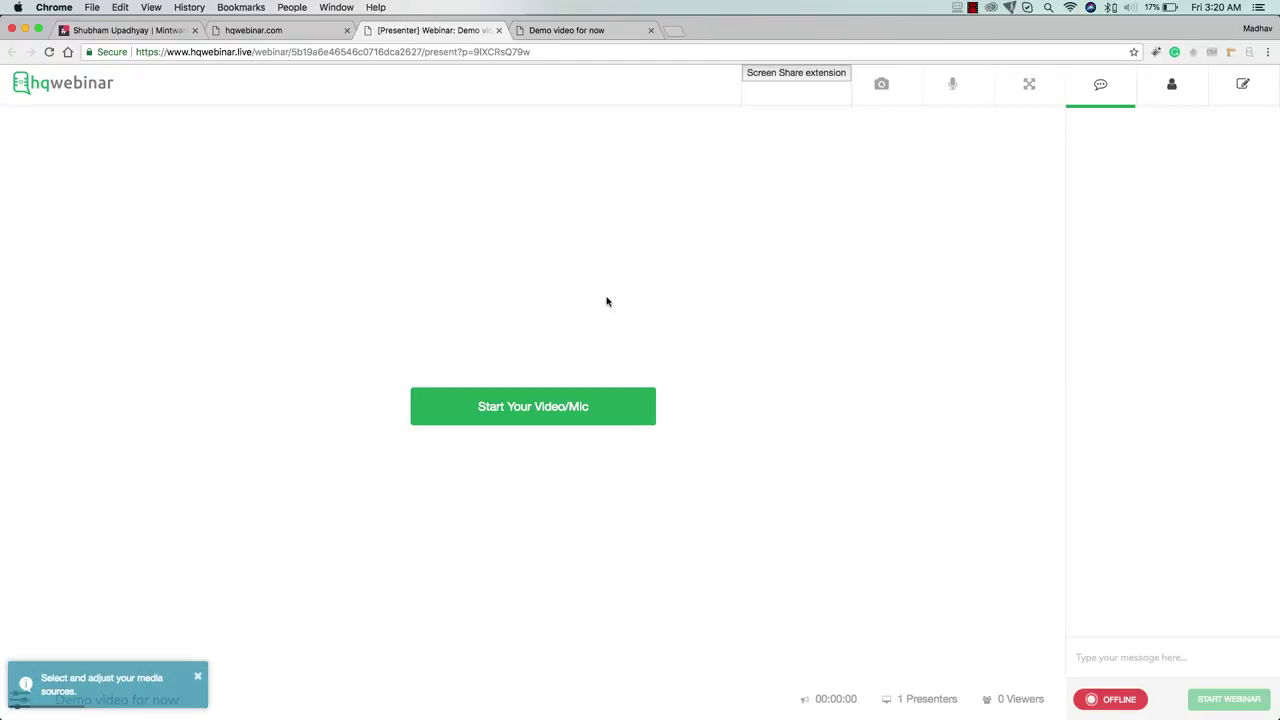
Start the presenter's video and mic, then switch to the 'Demo video for now' page
{"action": "left_click", "coordinate": [552, 405]}
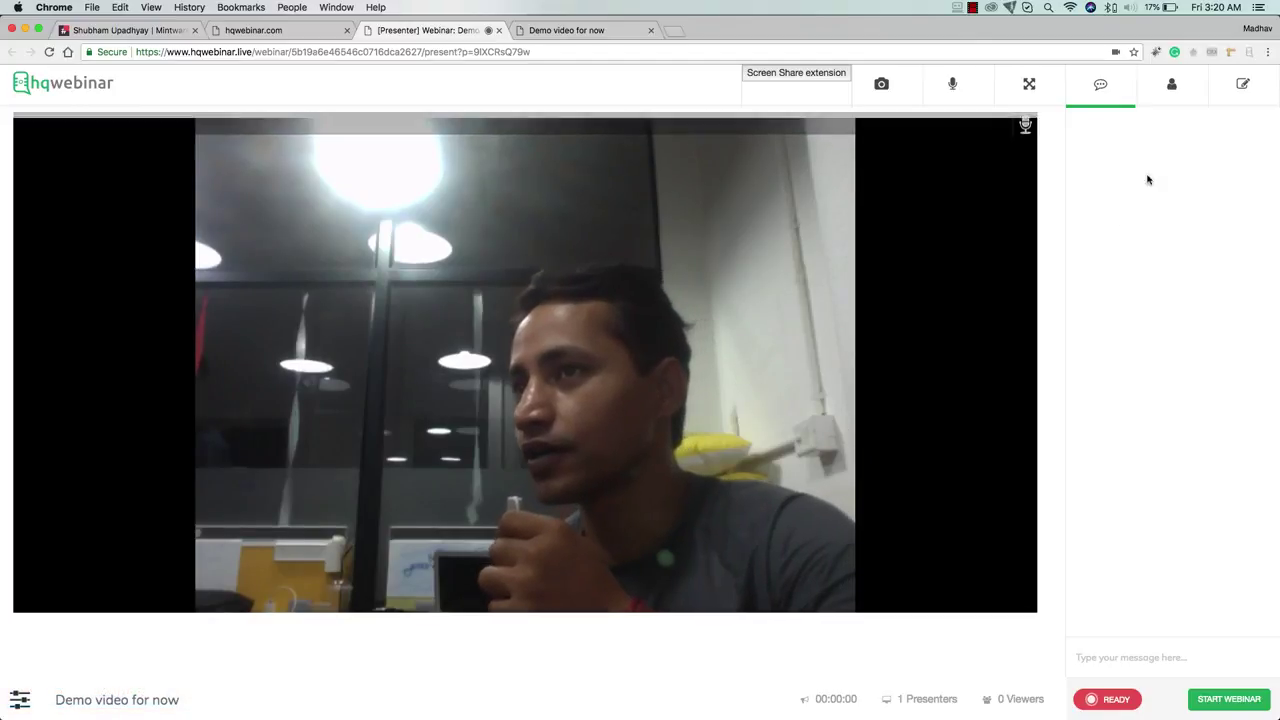
{"action": "left_click", "coordinate": [600, 30]}
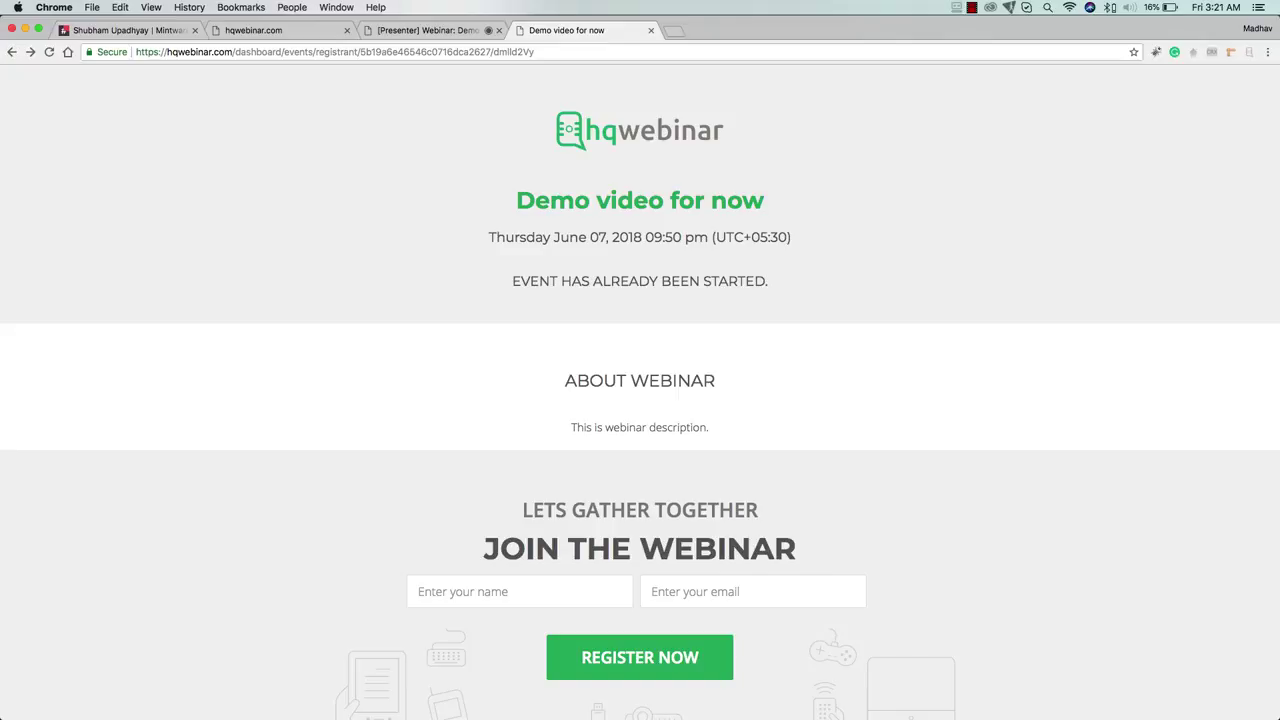
Register a second attendee using autofilled name and e-mail, then view the webinar join URL
{"action": "left_click", "coordinate": [519, 591]}
{"action": "type", "text": "shu"}
{"action": "key", "text": "Down"}
{"action": "key", "text": "Return"}
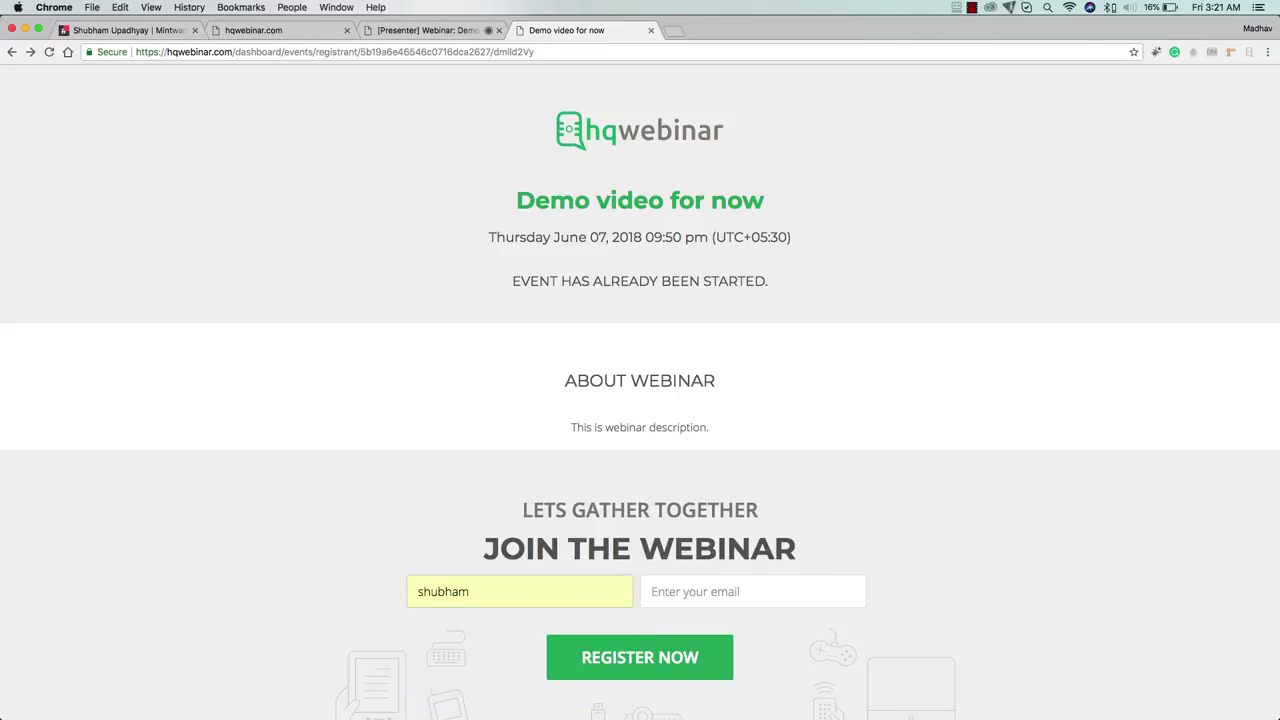
{"action": "left_click", "coordinate": [700, 591]}
{"action": "type", "text": "shu"}
{"action": "key", "text": "Down"}
{"action": "key", "text": "Return"}
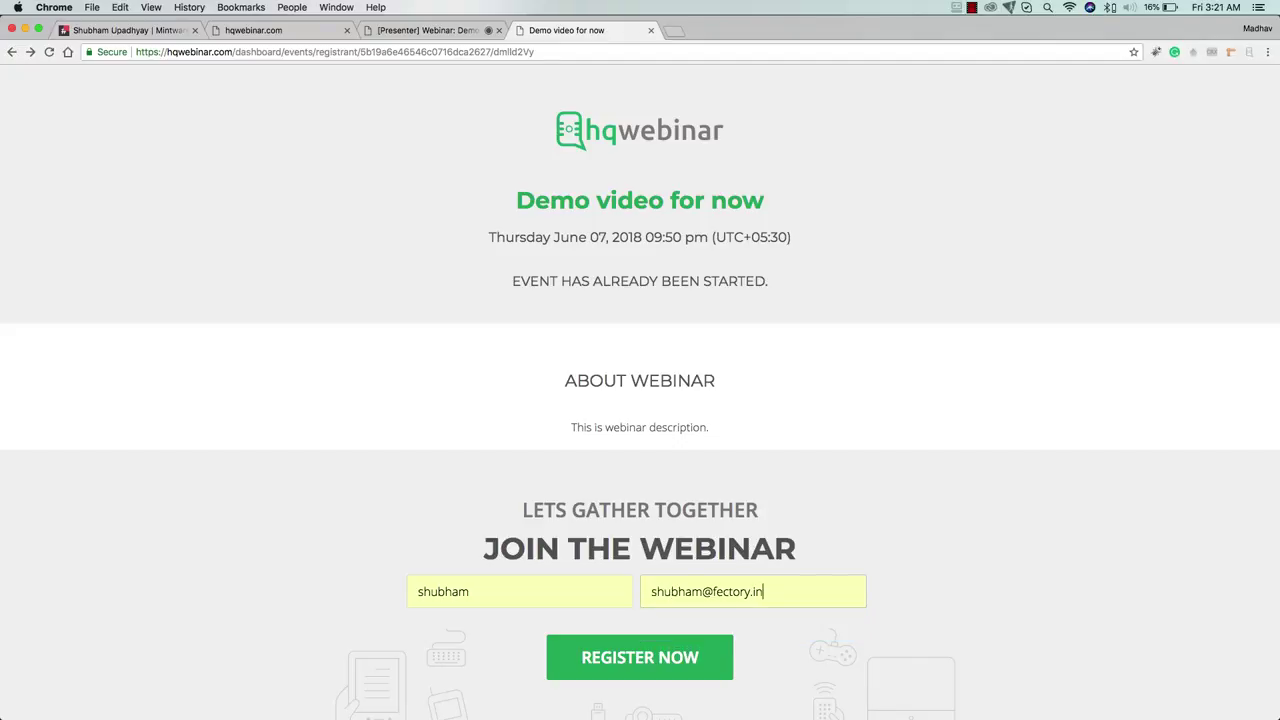
{"action": "left_click", "coordinate": [600, 659]}
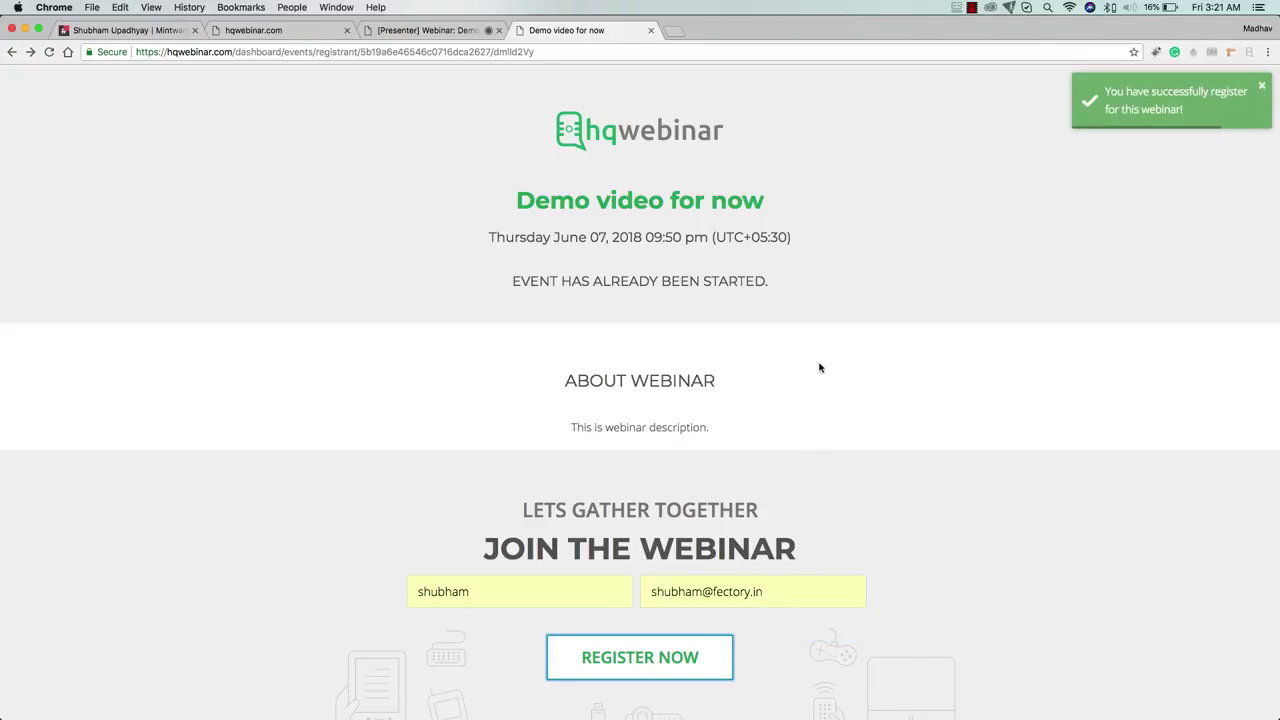
{"action": "scroll", "coordinate": [680, 556], "scroll_direction": "down", "scroll_amount": 2}
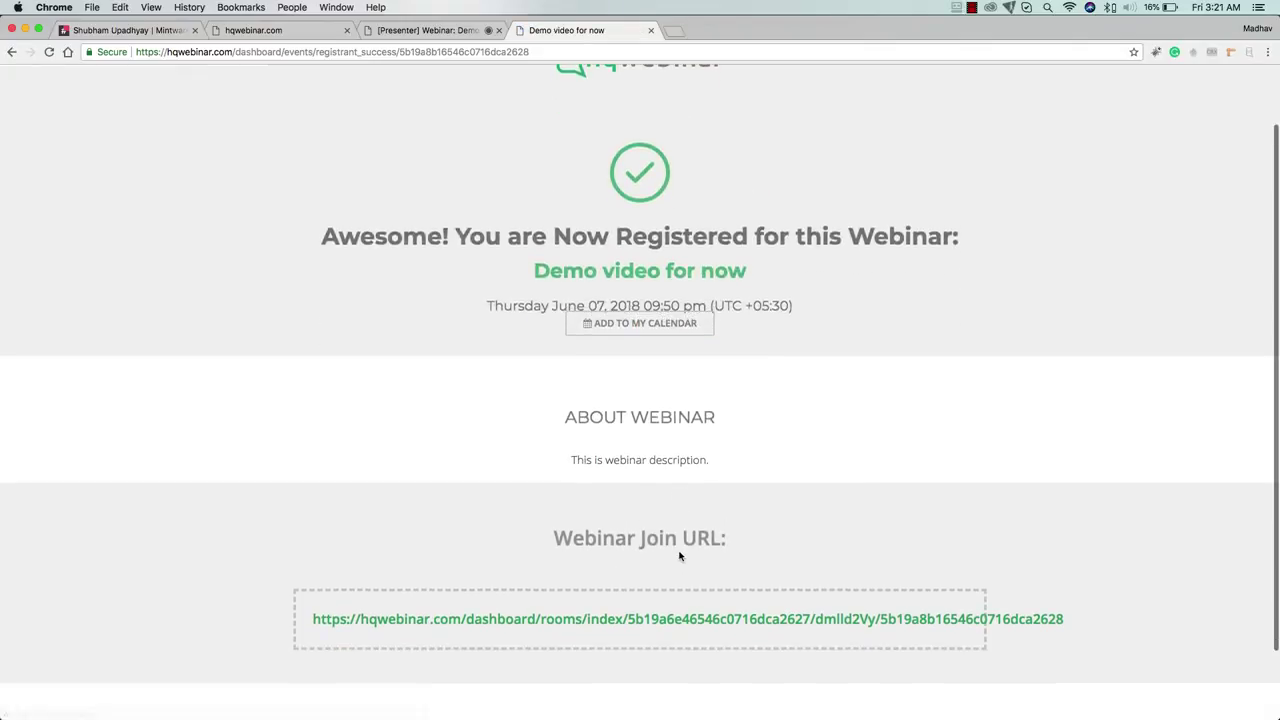
{"action": "scroll", "coordinate": [680, 556], "scroll_direction": "down", "scroll_amount": 1}
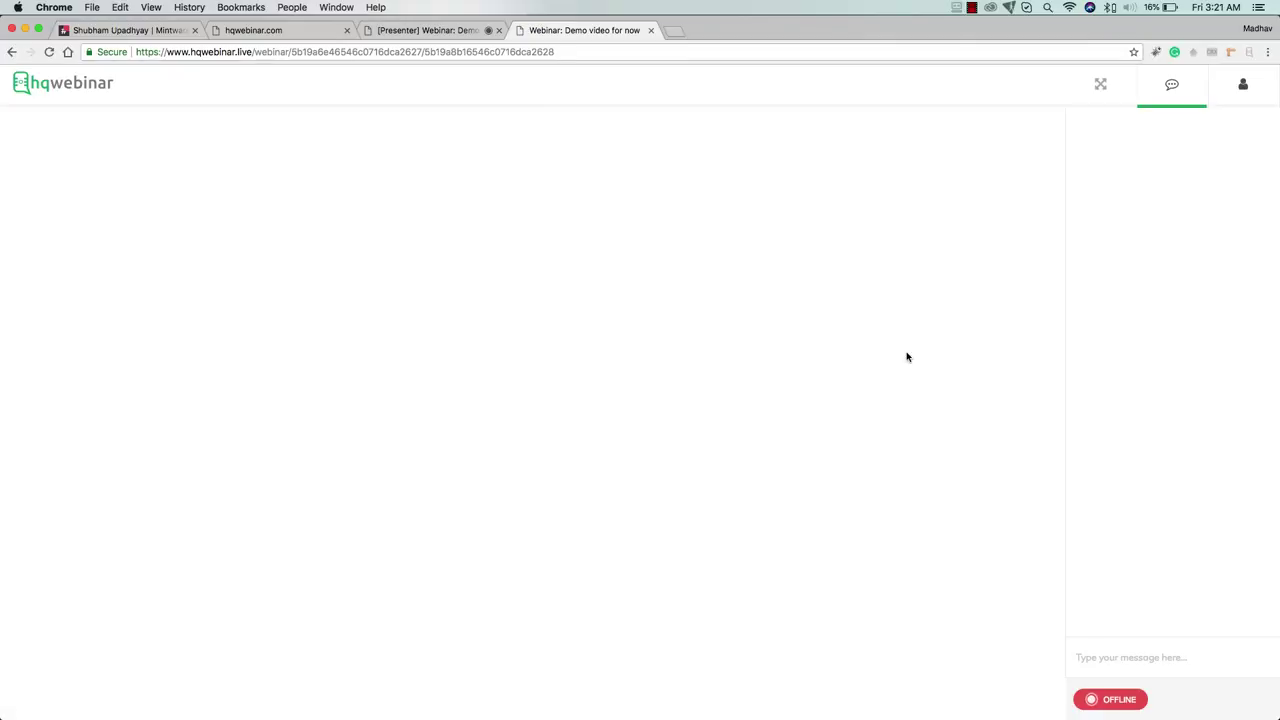
From the presenter room's Live Chat, send 'l can you see me?'
{"action": "left_click", "coordinate": [437, 30]}
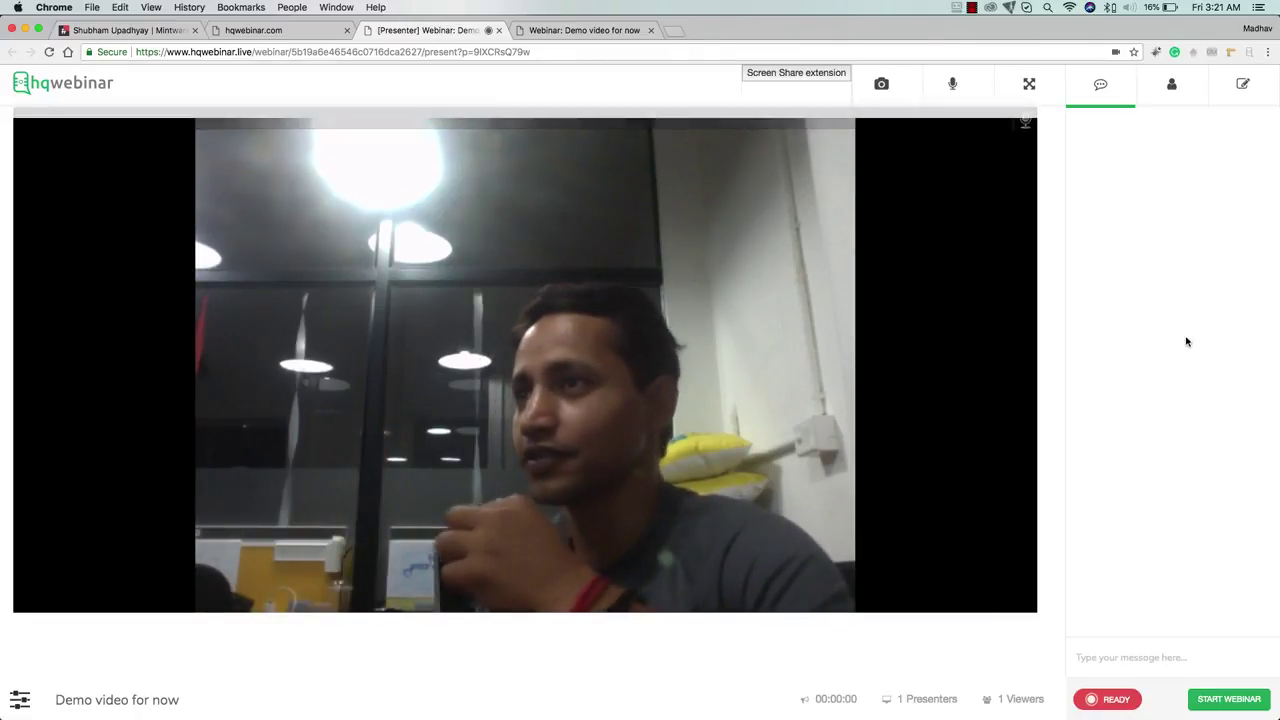
{"action": "left_click", "coordinate": [1173, 91]}
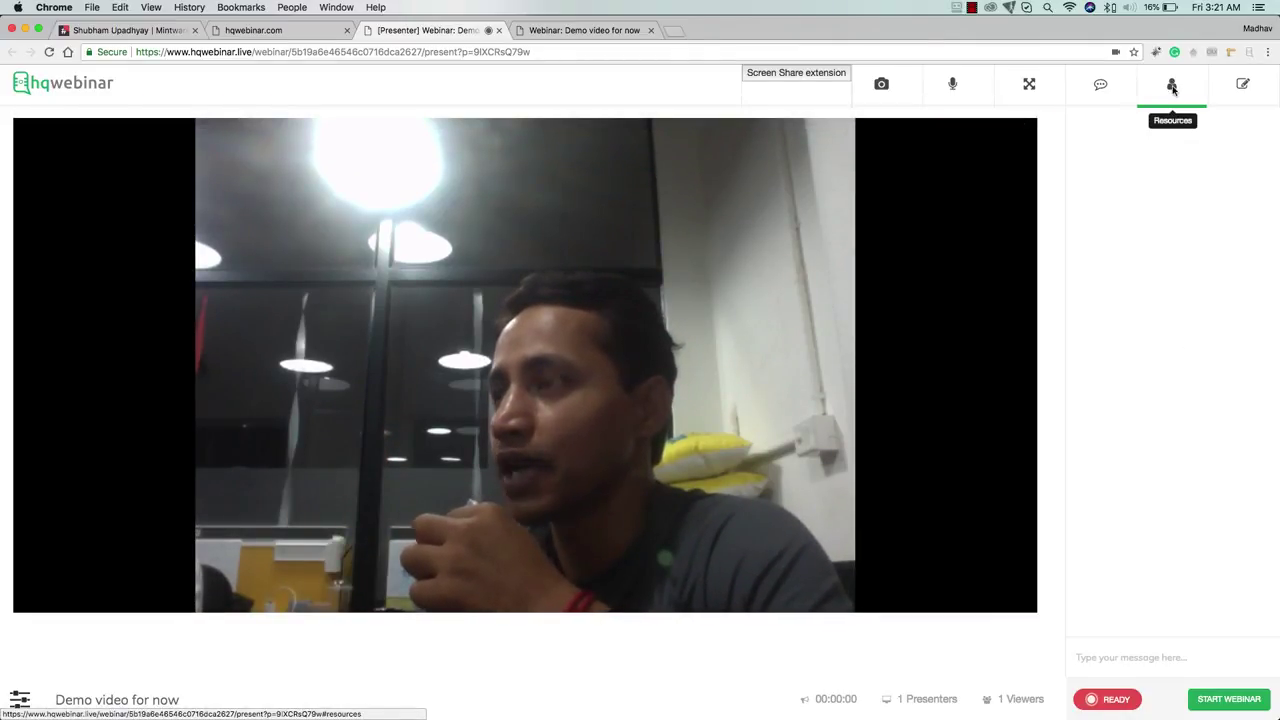
{"action": "left_click", "coordinate": [1100, 86]}
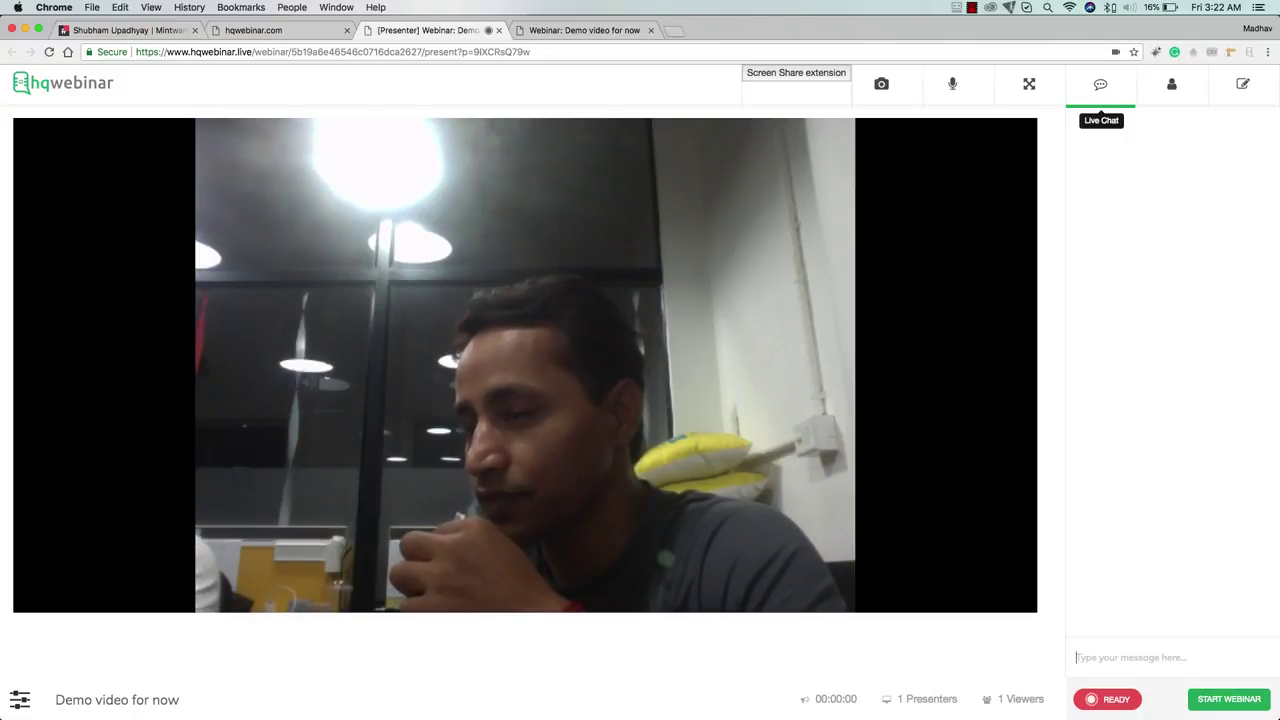
{"action": "type", "text": "l c"}
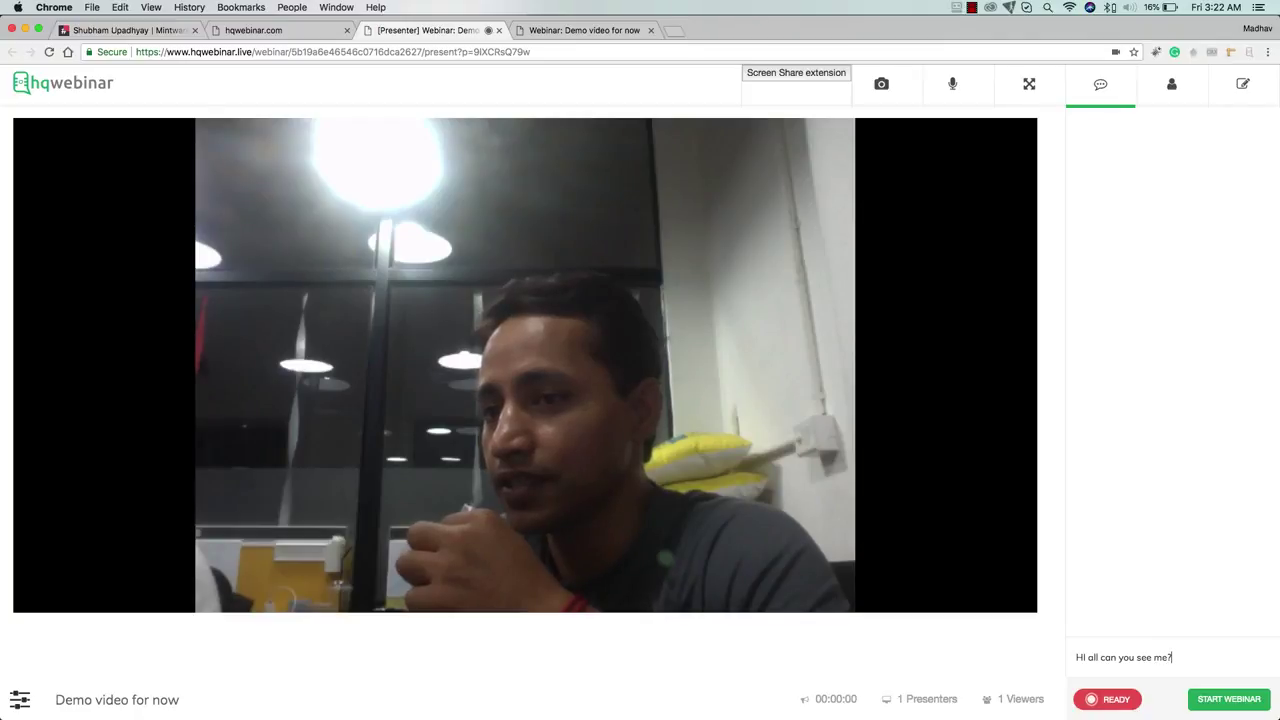
{"action": "type", "text": "an you see me?"}
{"action": "key", "text": "Return"}
Reply 'NOt yet' as attendee, send 'Ok let me start this webinar', then answer 'cool lets start ow'
{"action": "left_click", "coordinate": [555, 30]}
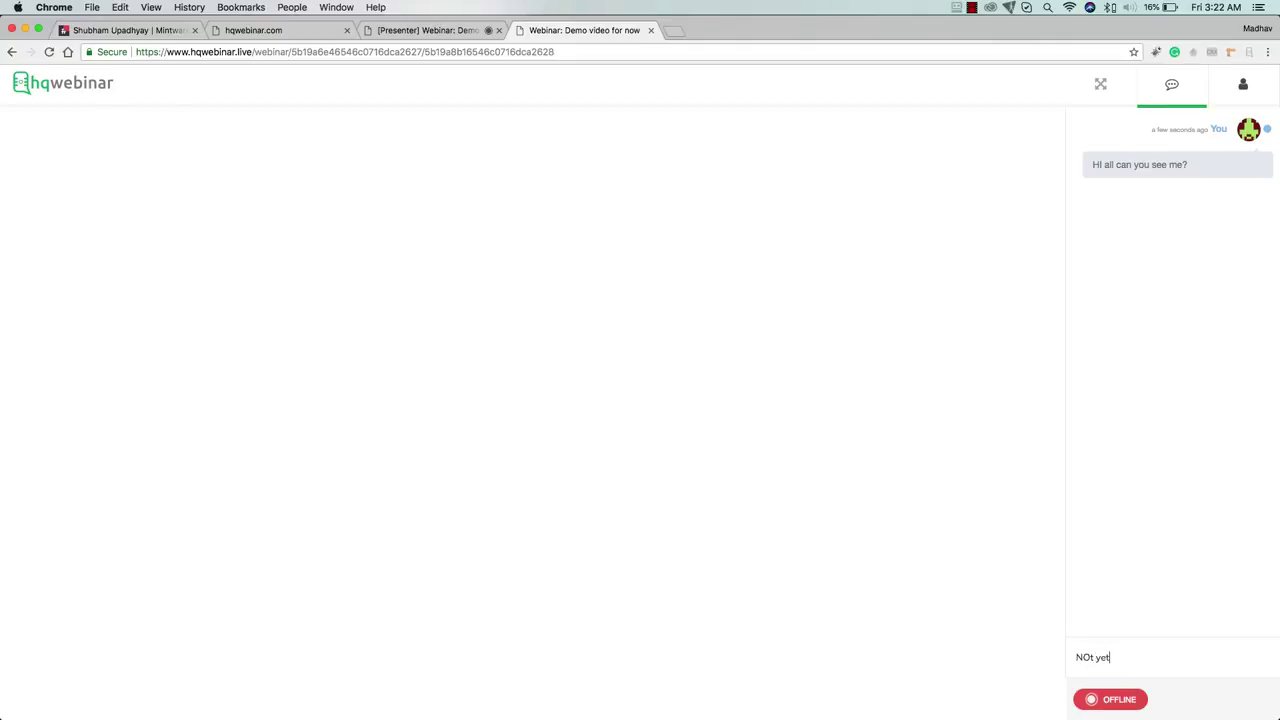
{"action": "key", "text": "Return"}
{"action": "left_click", "coordinate": [443, 31]}
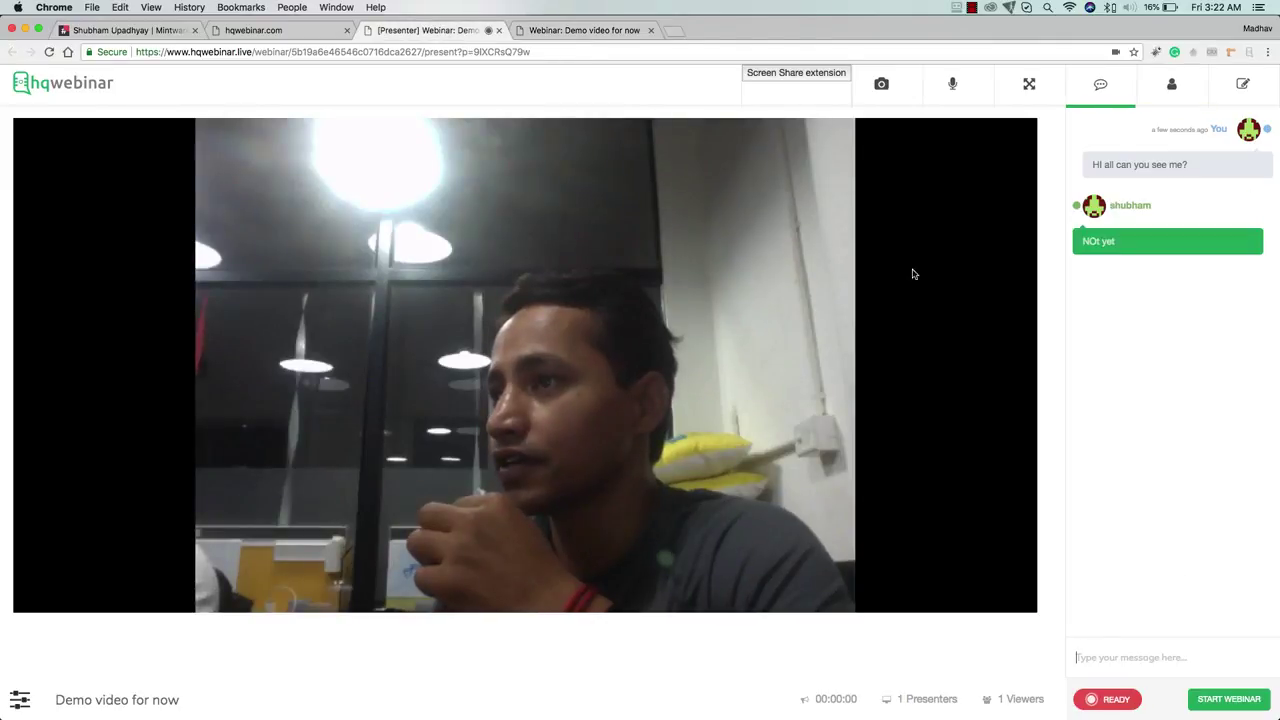
{"action": "type", "text": "O"}
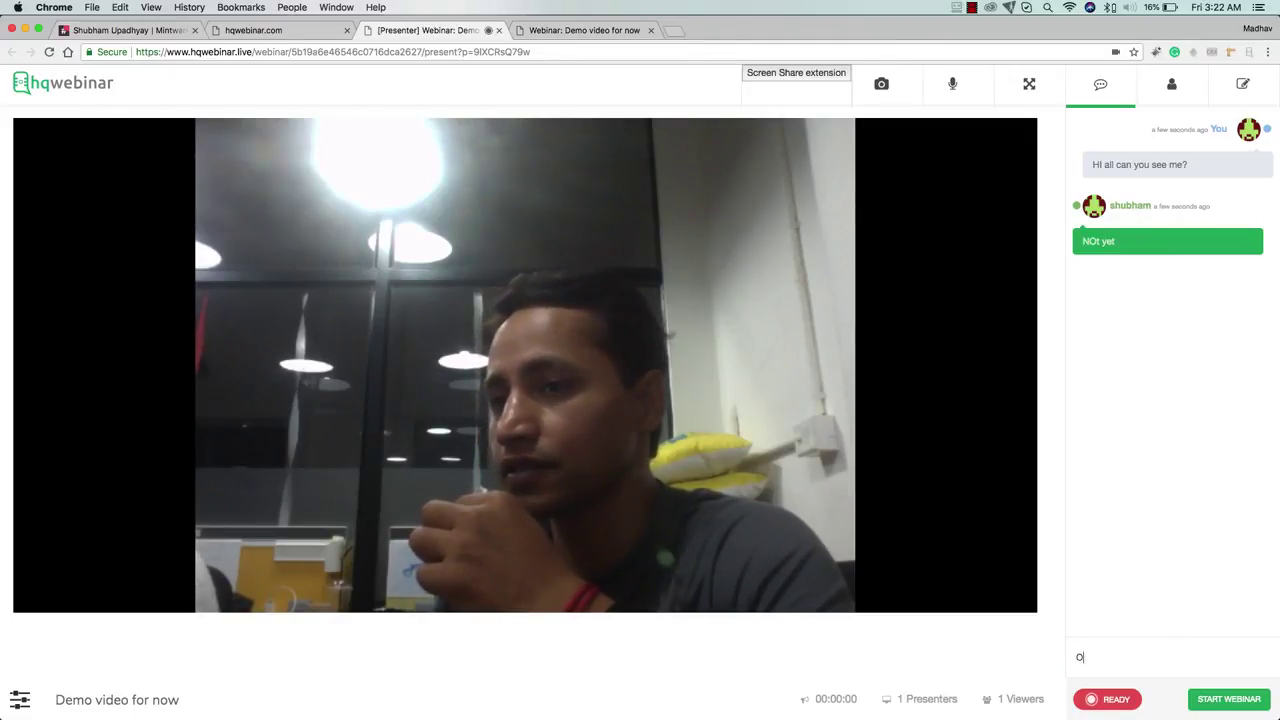
{"action": "type", "text": "k let me start this"}
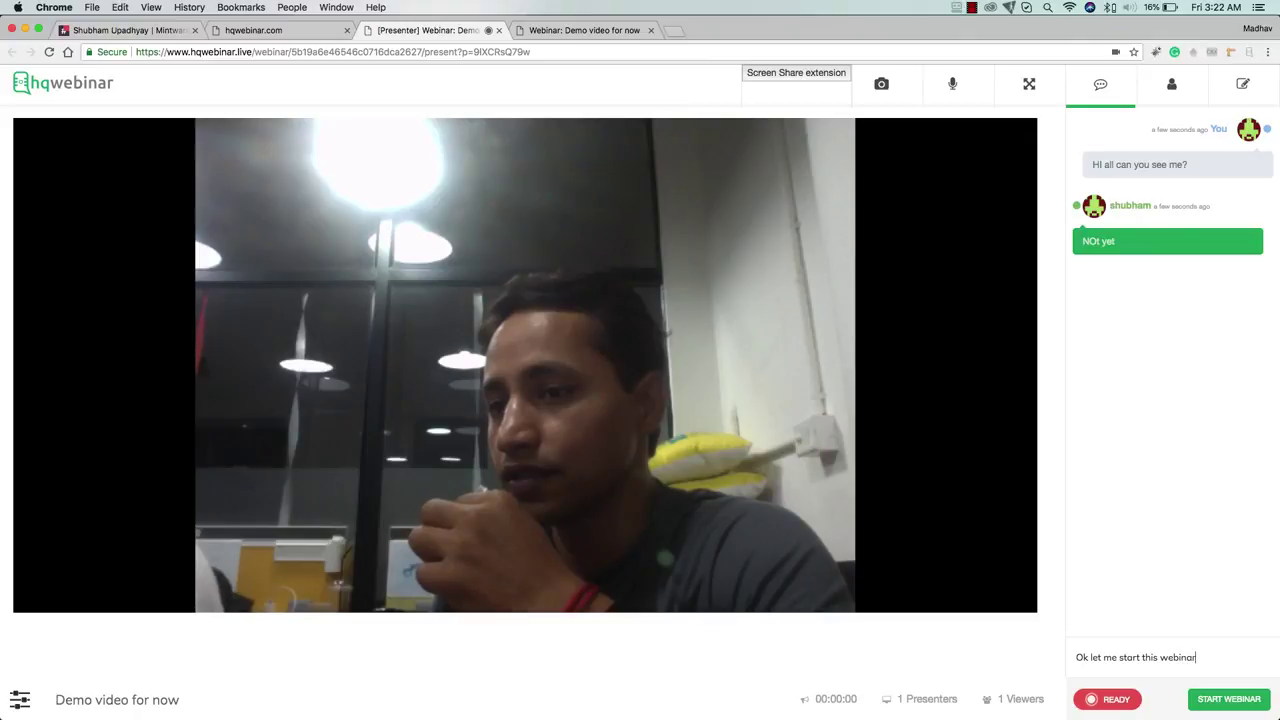
{"action": "type", "text": " webinar"}
{"action": "key", "text": "Return"}
{"action": "left_click", "coordinate": [567, 30]}
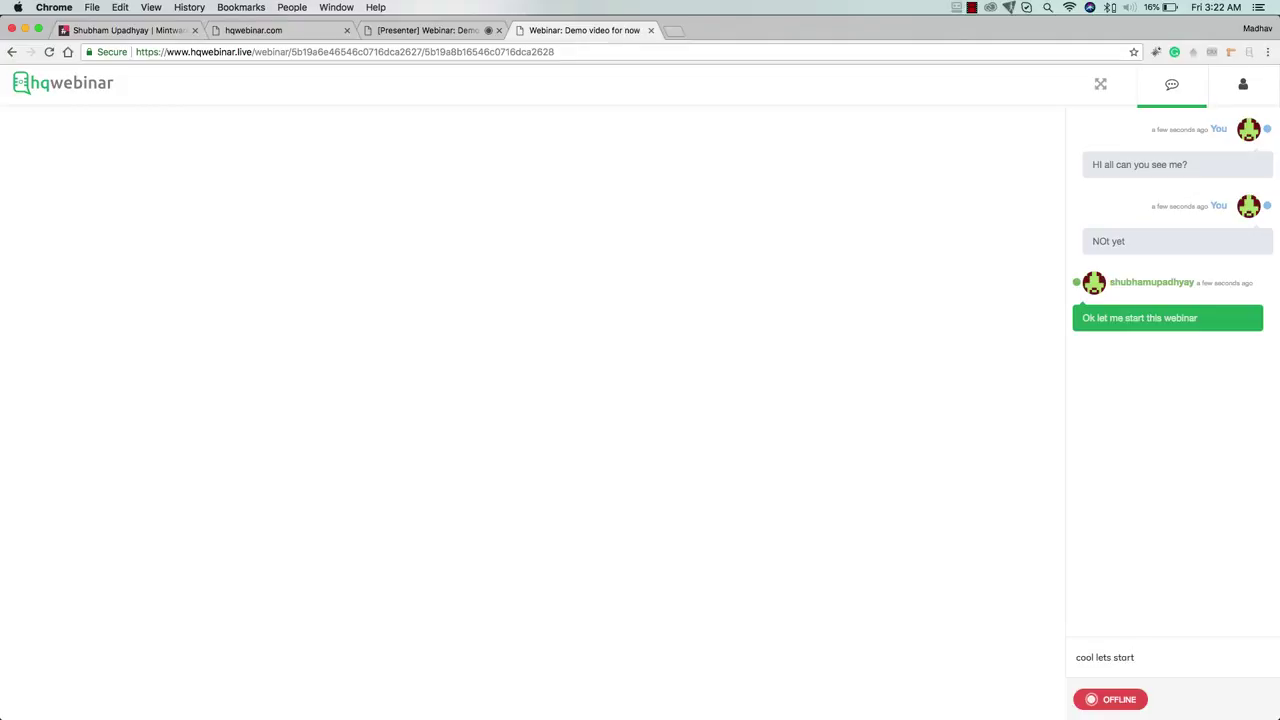
{"action": "key", "text": "Return"}
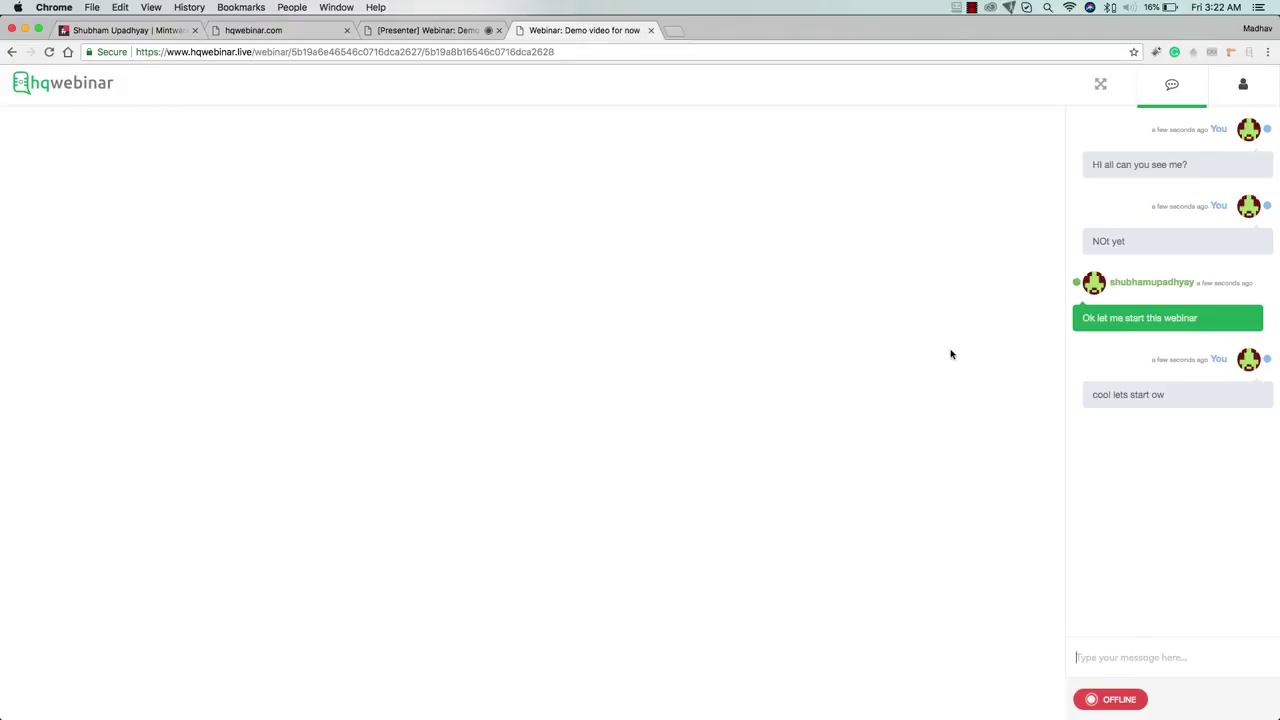
Start the webinar broadcast from the presenter room and confirm the attendee room shows live video
{"action": "left_click", "coordinate": [449, 31]}
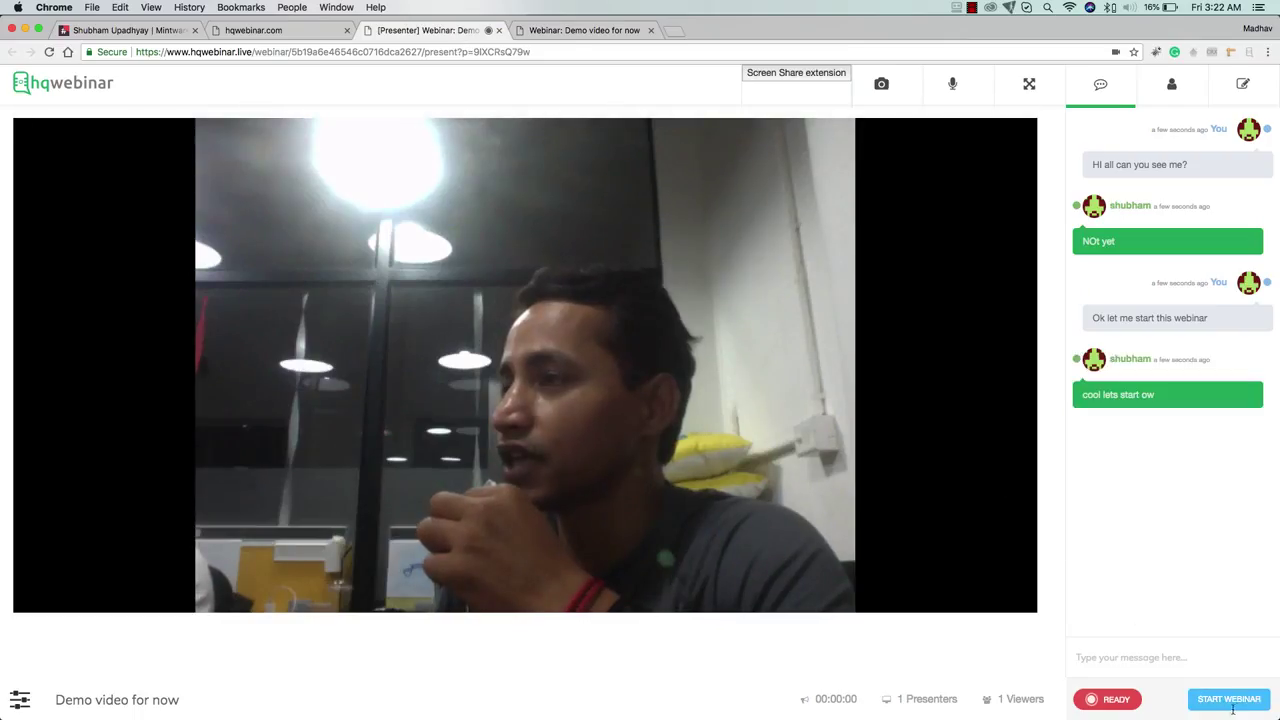
{"action": "left_click", "coordinate": [1238, 702]}
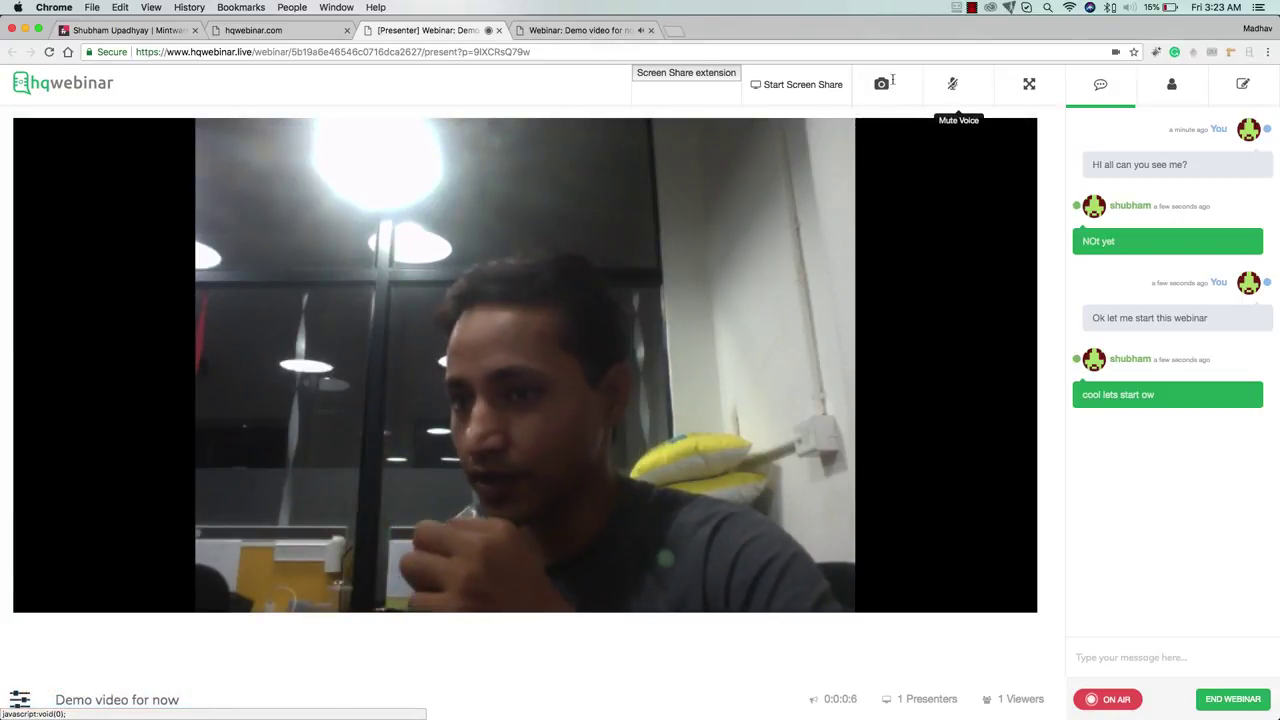
{"action": "left_click", "coordinate": [621, 31]}
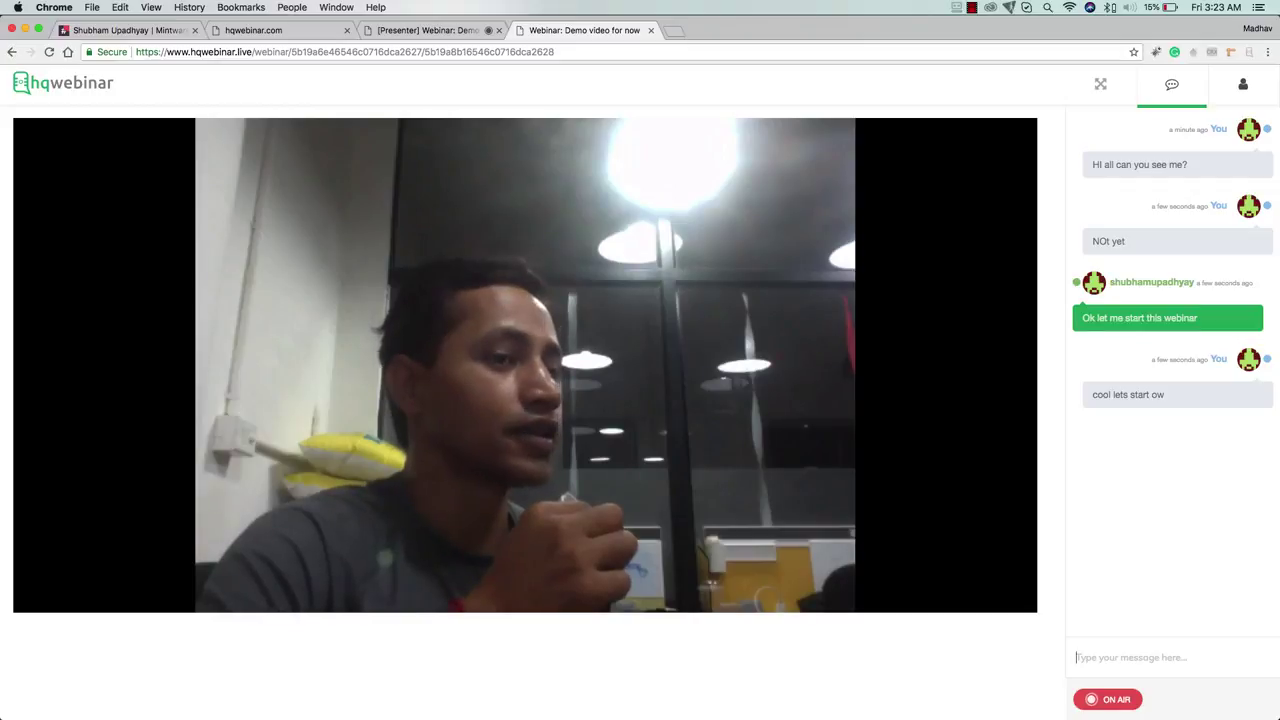
Send 'I can see you now' and ':)' as the attendee in the room chat
{"action": "type", "text": "I can see y"}
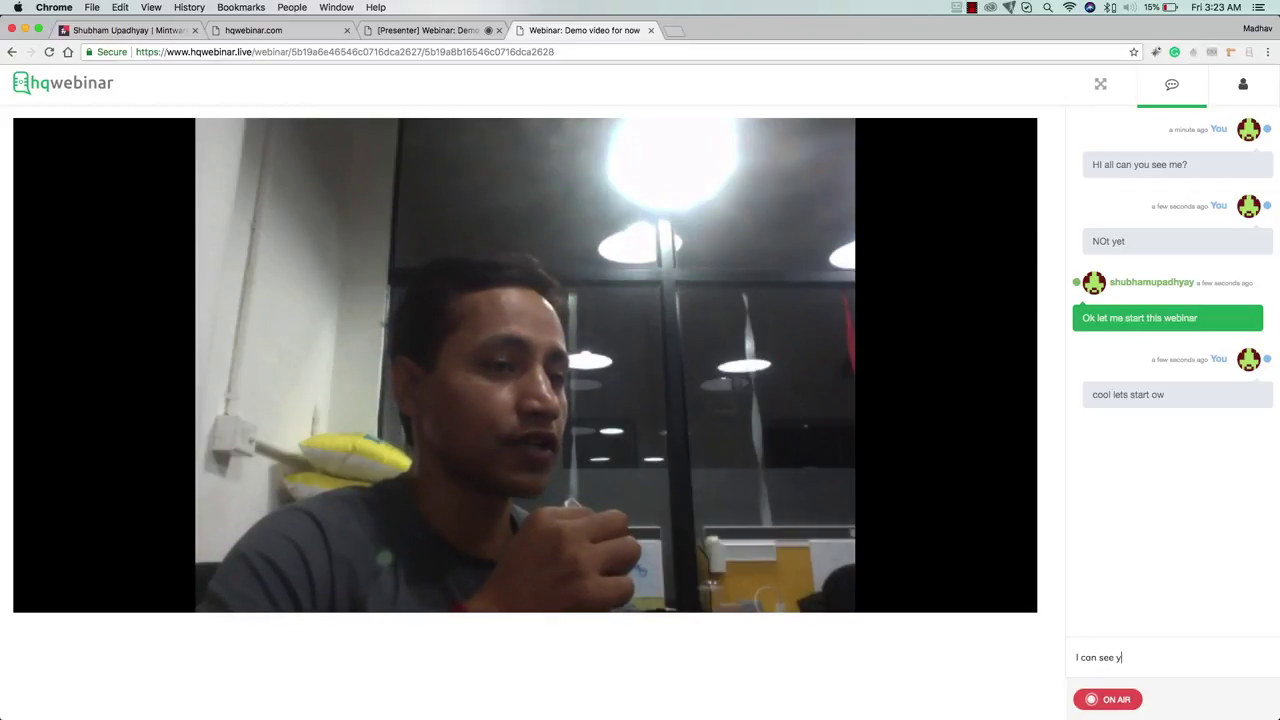
{"action": "type", "text": "ou now"}
{"action": "key", "text": "Return"}
{"action": "type", "text": ":"}
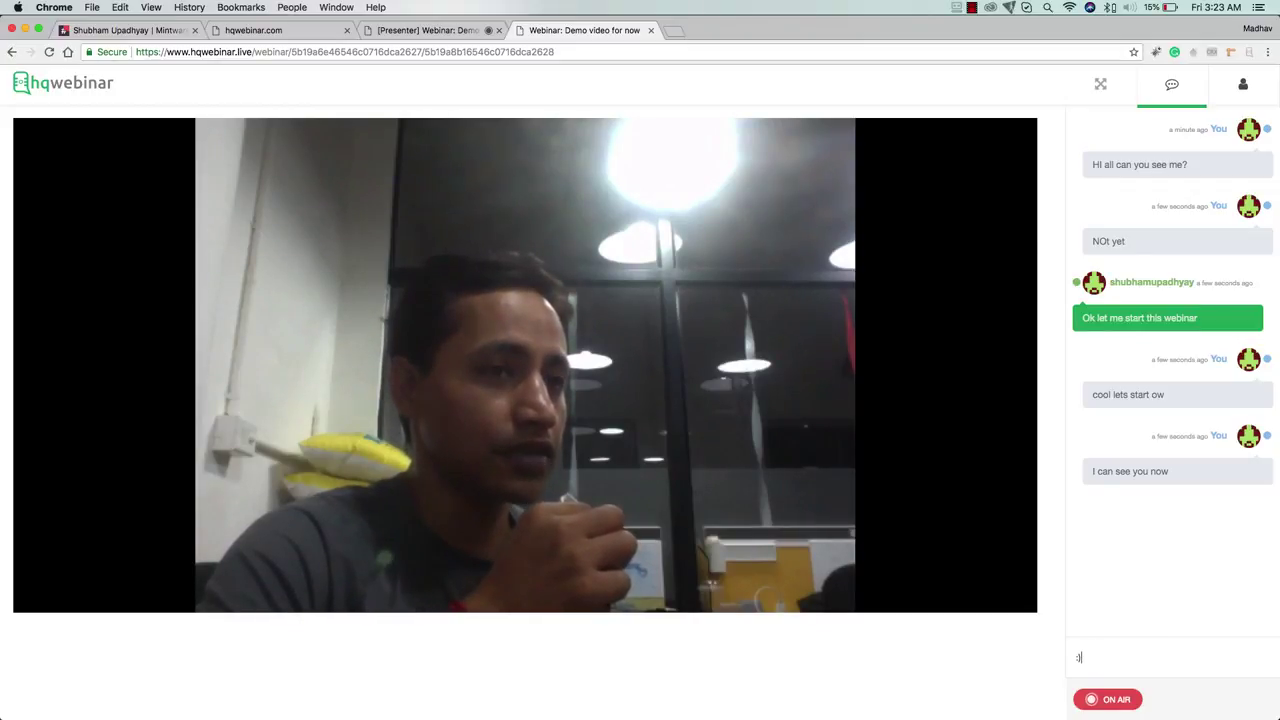
{"action": "type", "text": ")"}
{"action": "key", "text": "Return"}
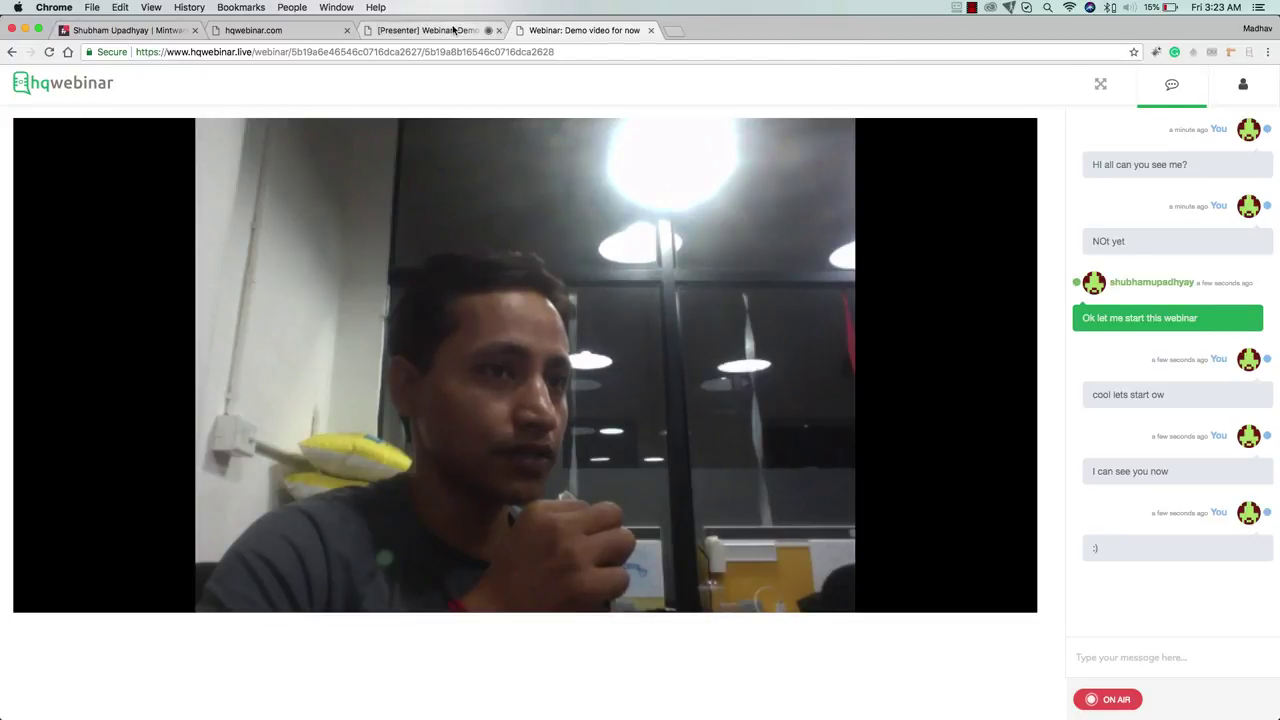
Reply 'Awesome!' from the presenter room, check the attendee chat, and return to the presenter
{"action": "left_click", "coordinate": [453, 30]}
{"action": "type", "text": "Aweo"}
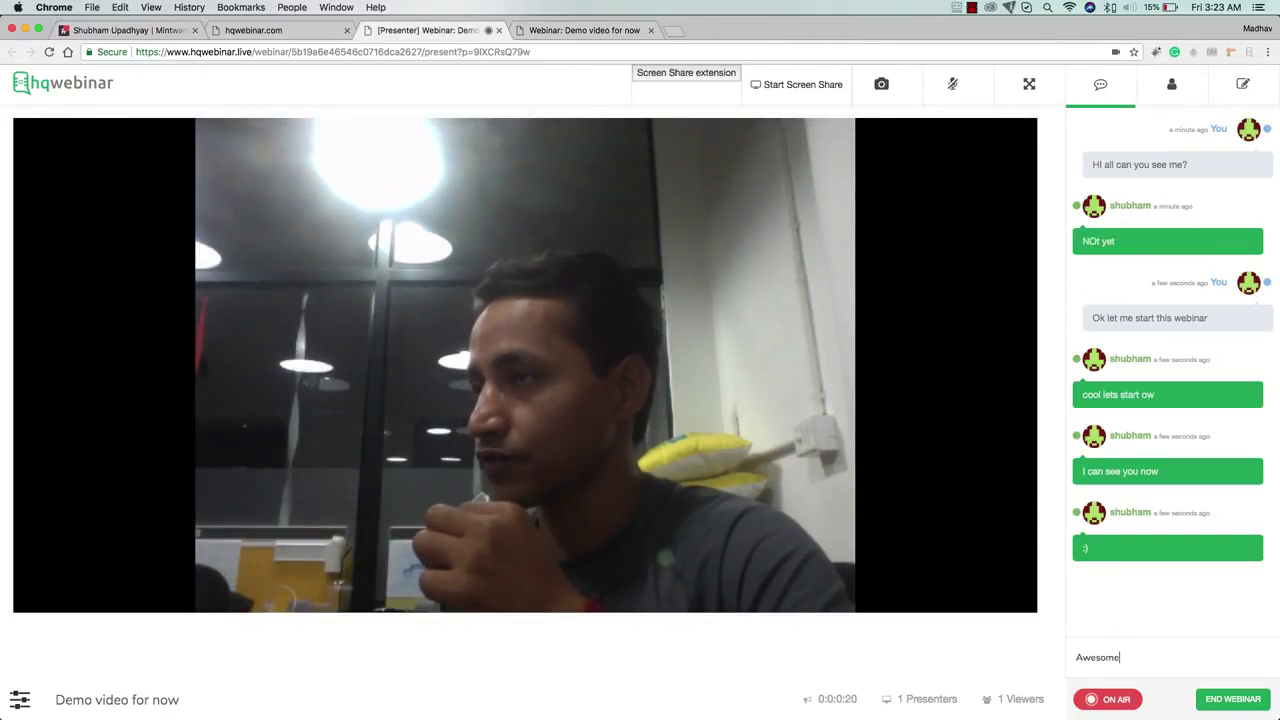
{"action": "key", "text": "Return"}
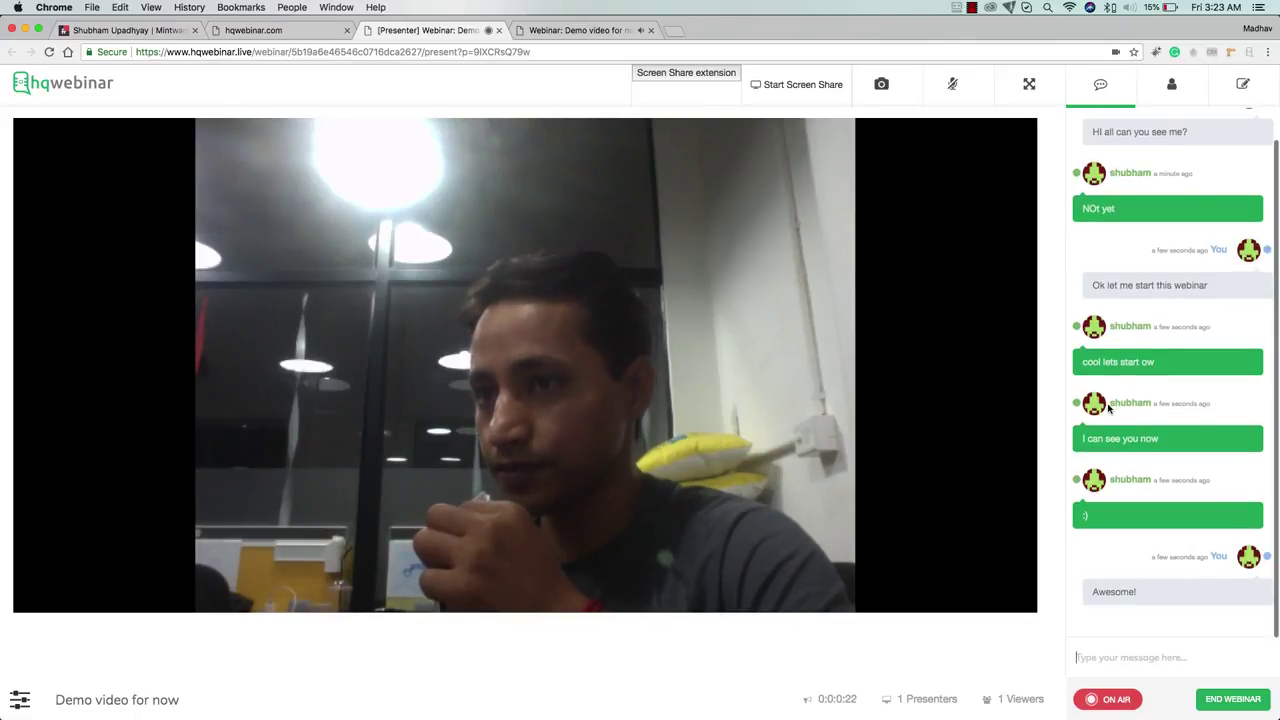
{"action": "key", "text": "ctrl+Tab"}
{"action": "scroll", "coordinate": [1185, 345], "scroll_direction": "down", "scroll_amount": 1}
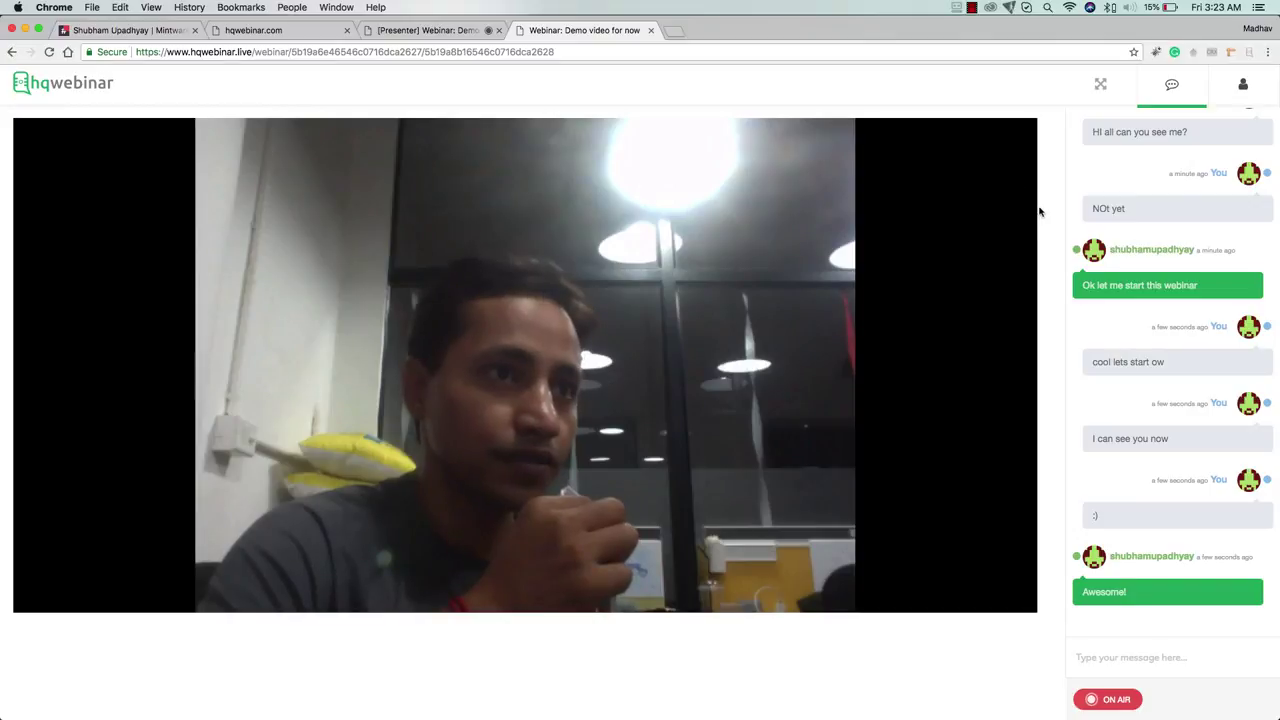
{"action": "left_click", "coordinate": [420, 30]}
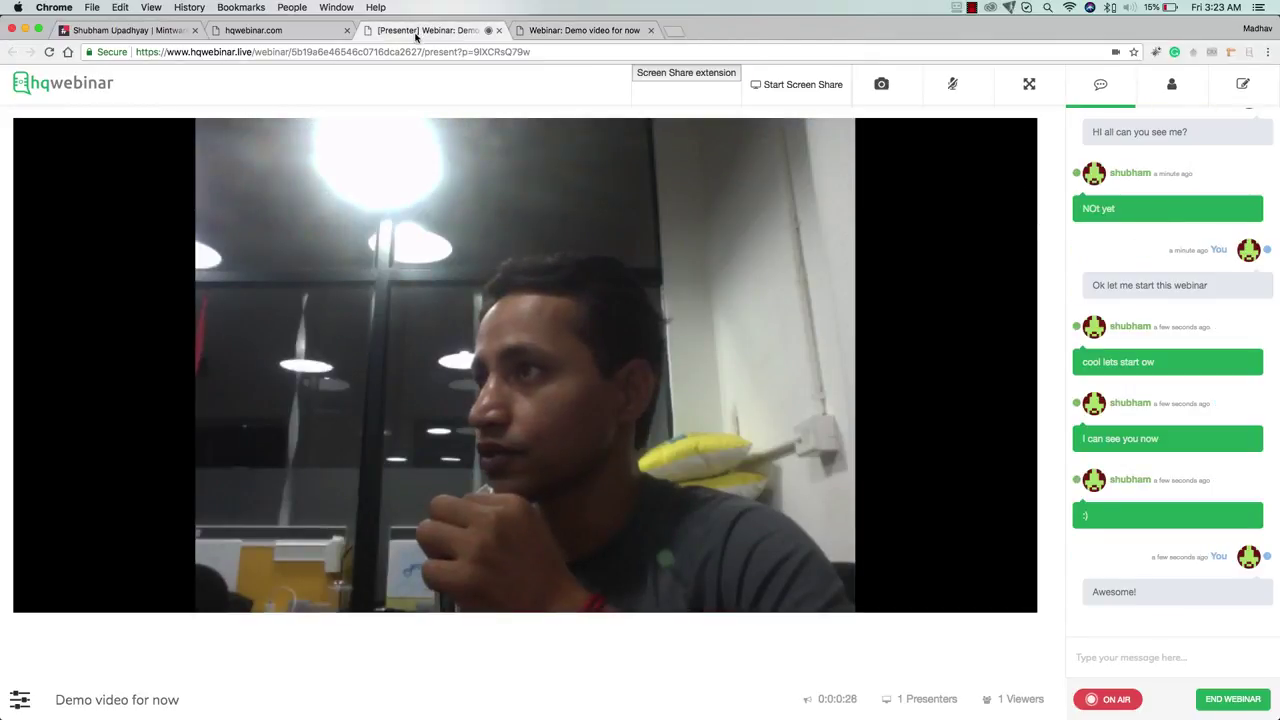
Share the JV Invite - HQwebinar.com application window with the audience
{"action": "left_click", "coordinate": [789, 84]}
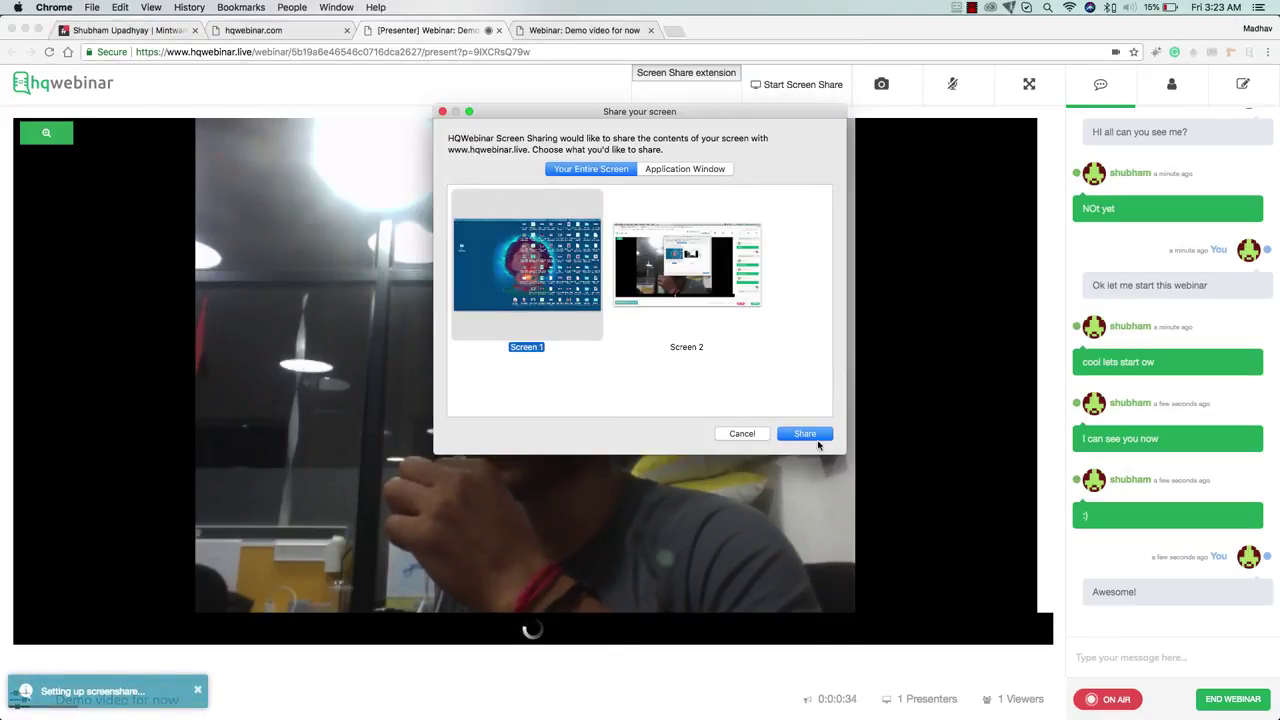
{"action": "left_click", "coordinate": [668, 170]}
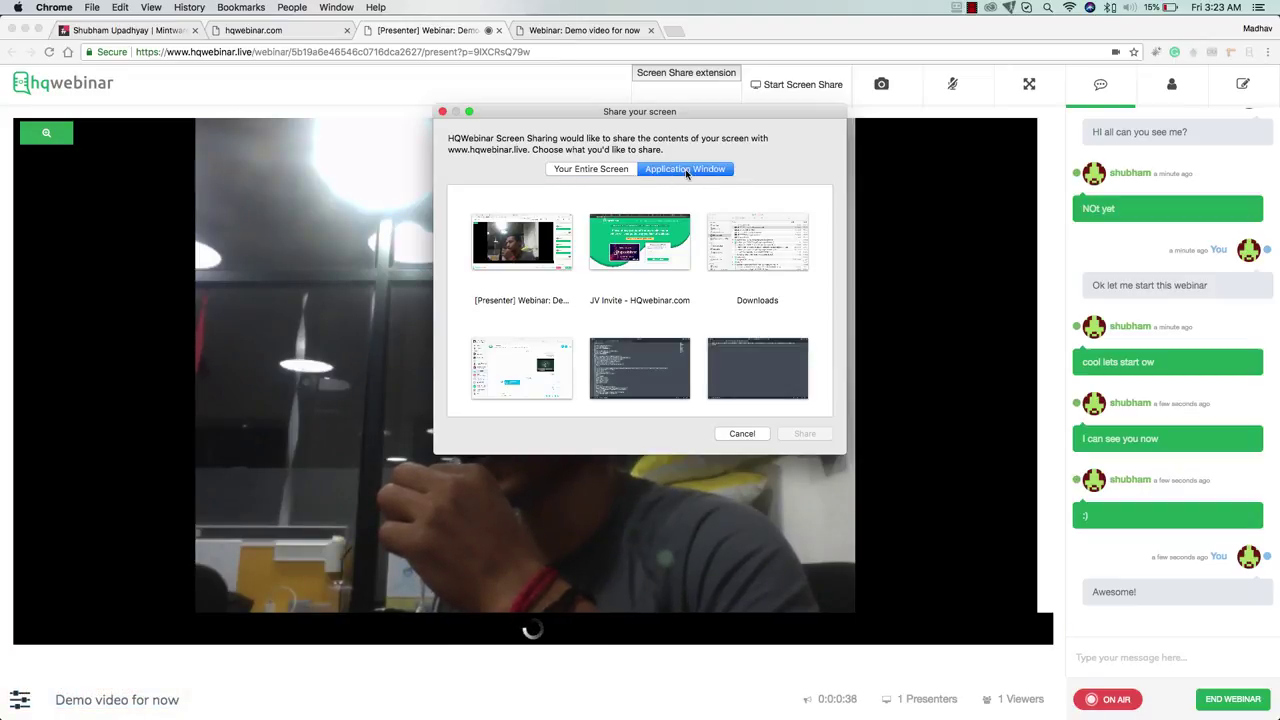
{"action": "left_click", "coordinate": [648, 242]}
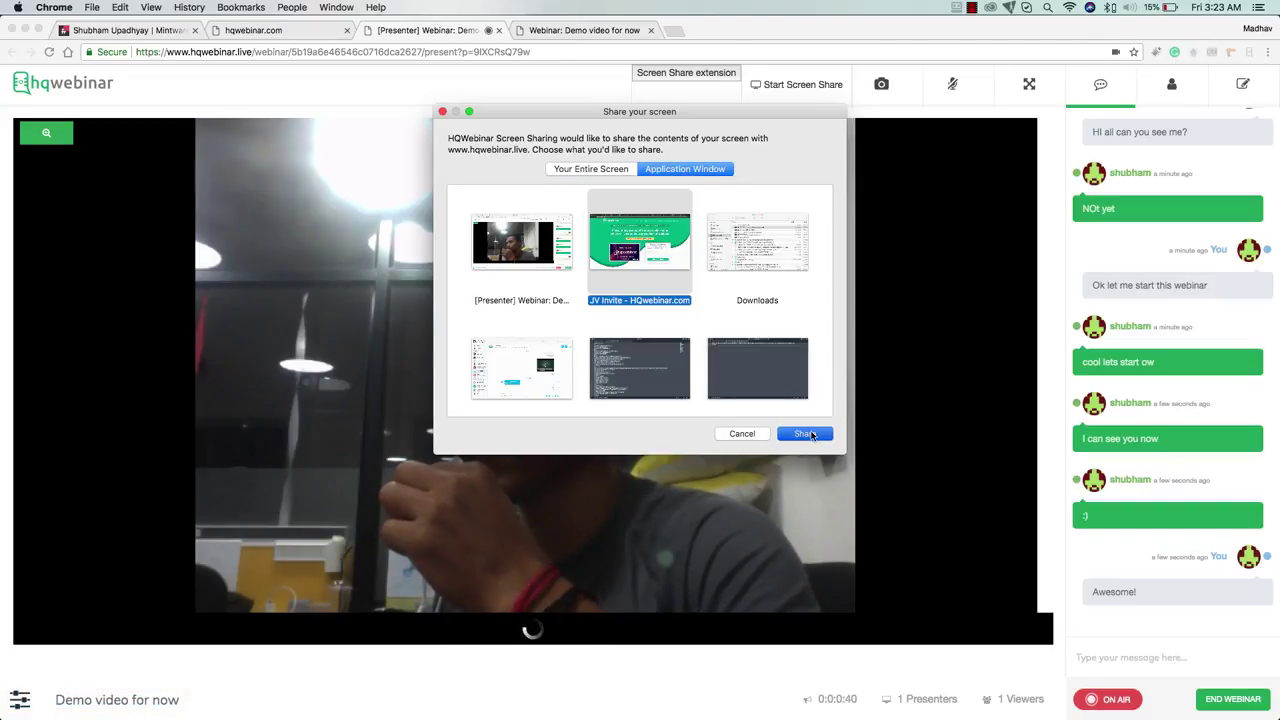
{"action": "left_click", "coordinate": [806, 434]}
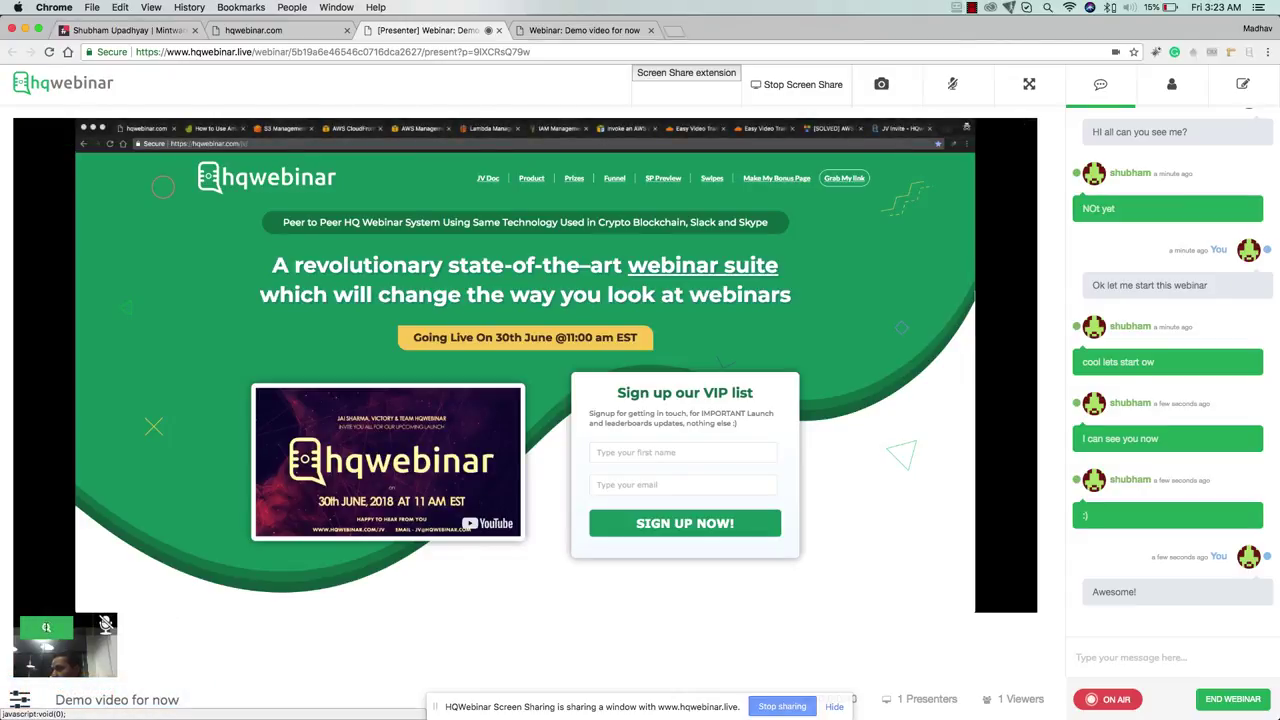
Swap the webcam and shared screen on the main stage, checking the attendee room view
{"action": "left_click", "coordinate": [46, 627]}
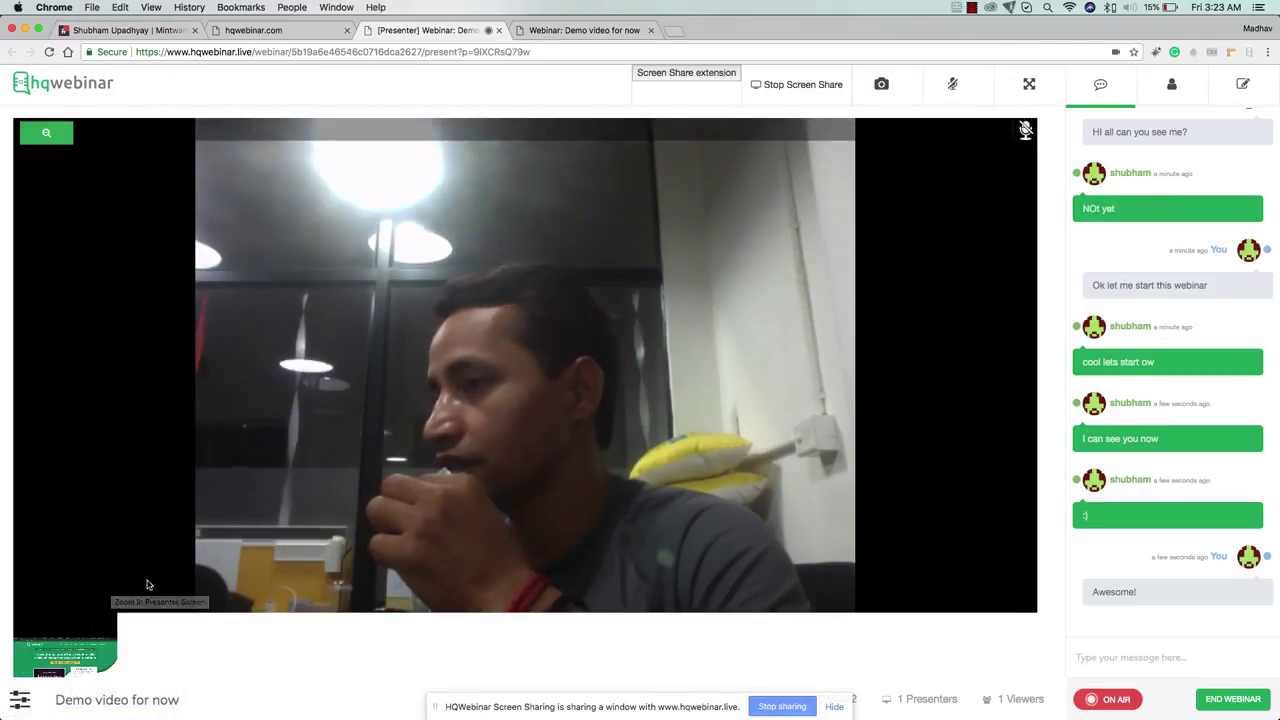
{"action": "left_click", "coordinate": [585, 30]}
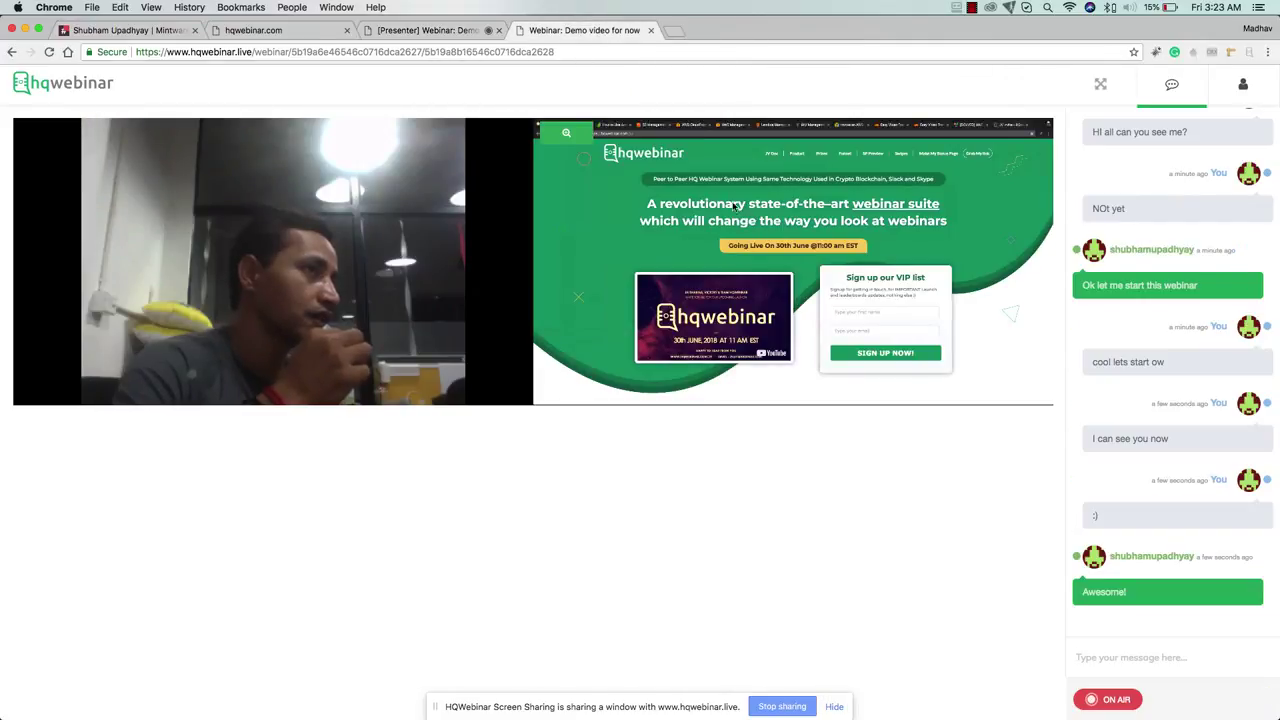
{"action": "left_click", "coordinate": [565, 133]}
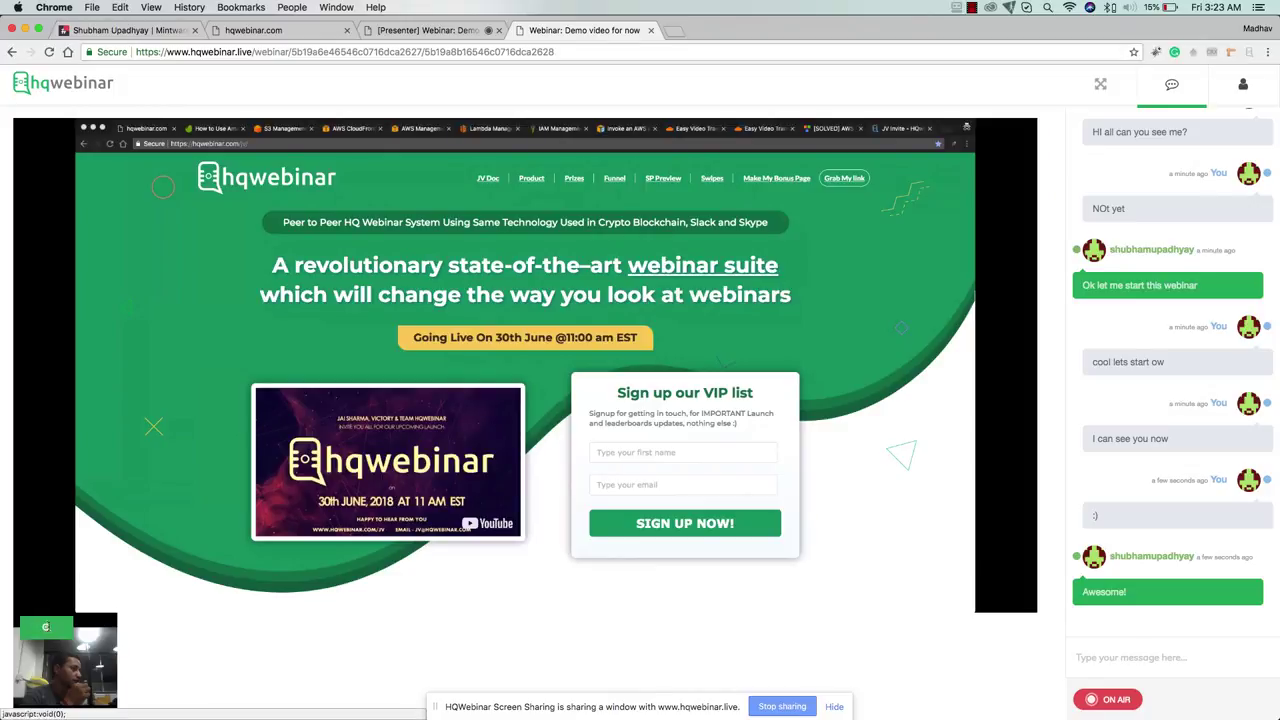
{"action": "left_click", "coordinate": [46, 627]}
{"action": "mouse_move", "coordinate": [48, 629]}
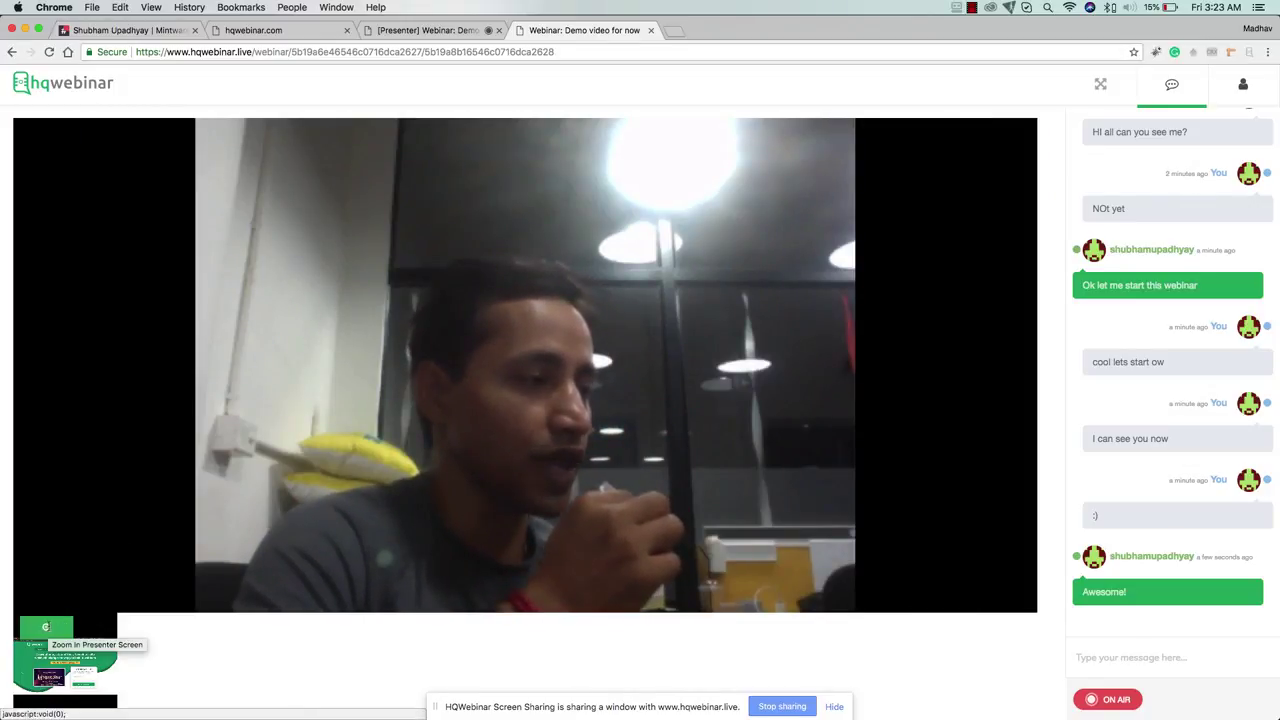
{"action": "left_click", "coordinate": [46, 627]}
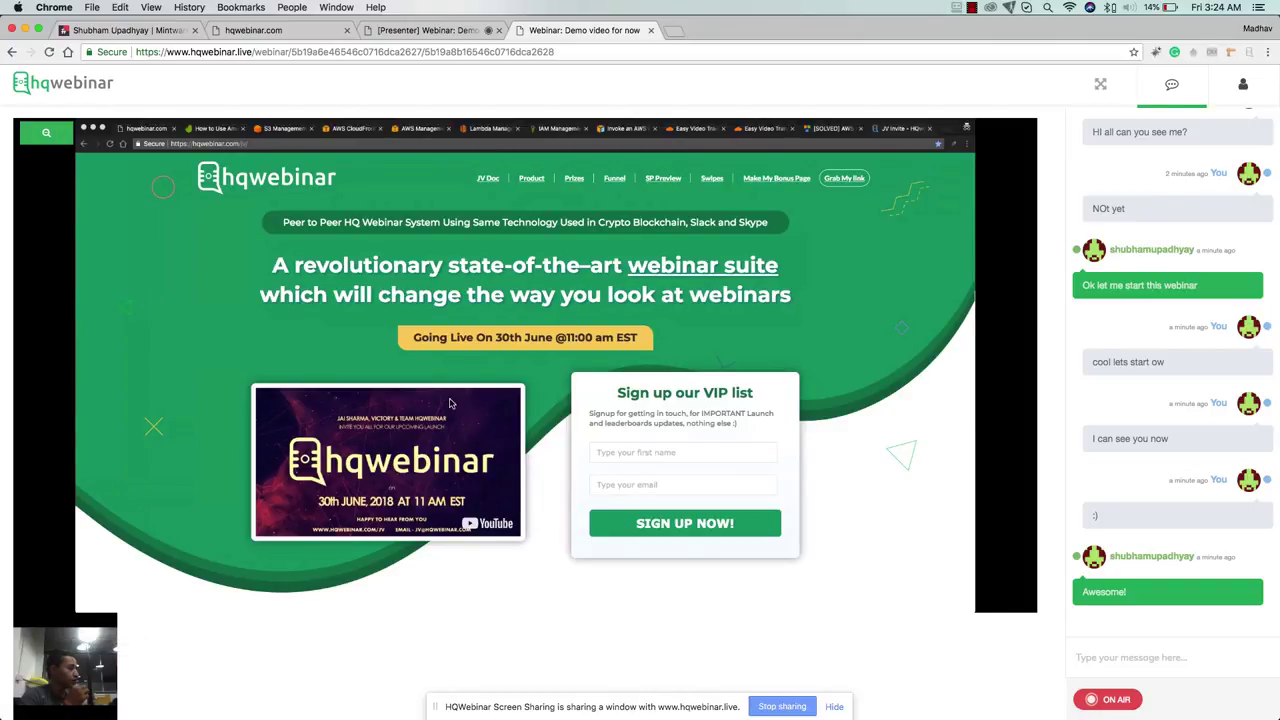
Swap webcam and shared screen several more times, leaving the webcam on stage in presenter view
{"action": "left_click", "coordinate": [46, 627]}
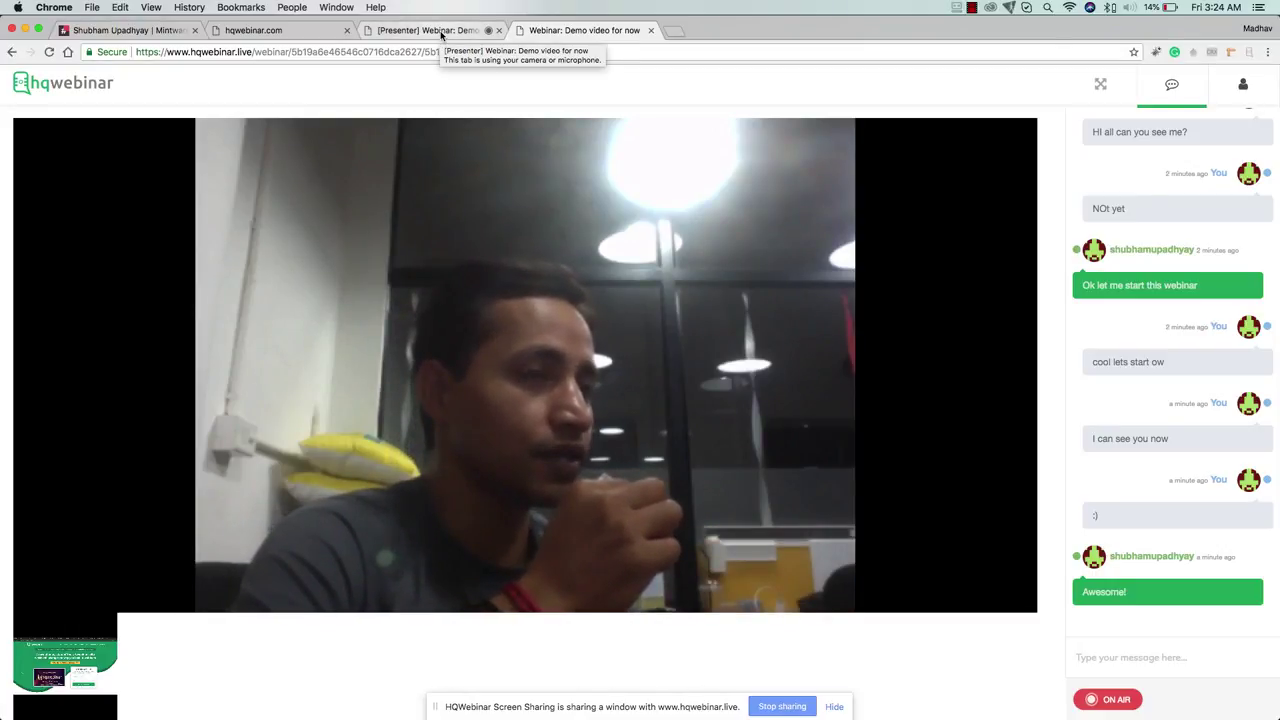
{"action": "mouse_move", "coordinate": [46, 628]}
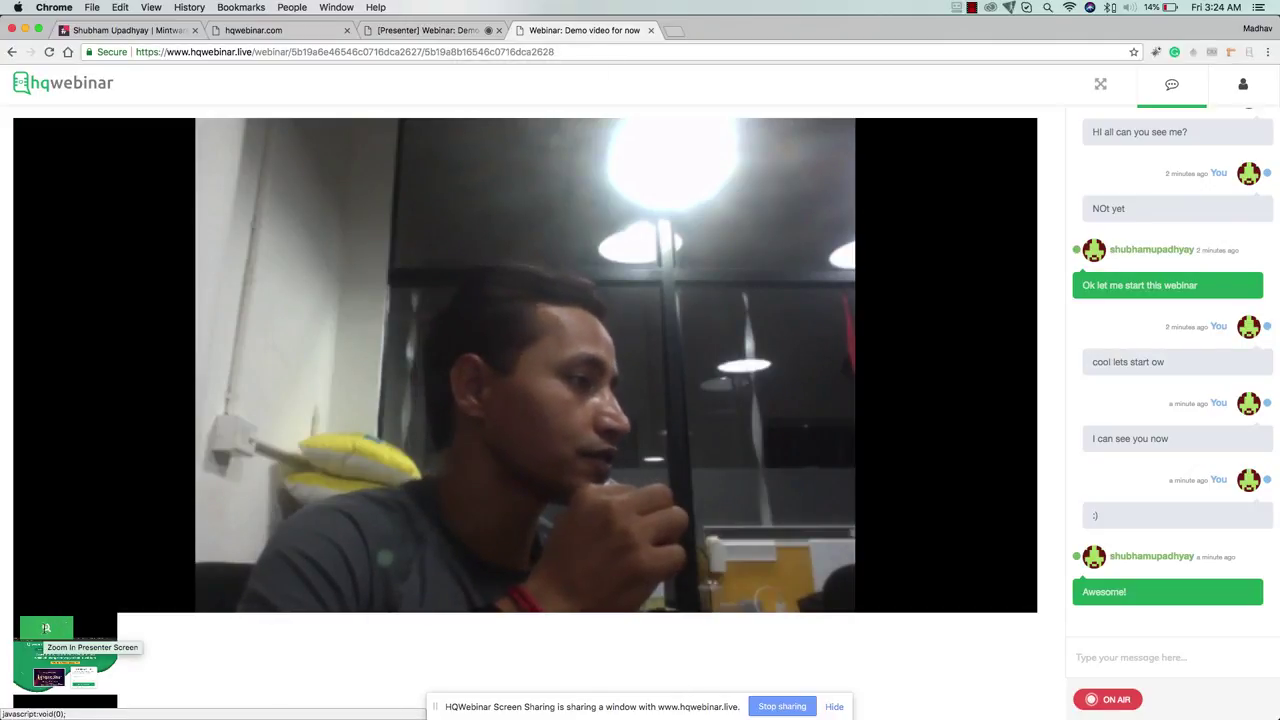
{"action": "left_click", "coordinate": [46, 628]}
{"action": "left_click", "coordinate": [46, 628]}
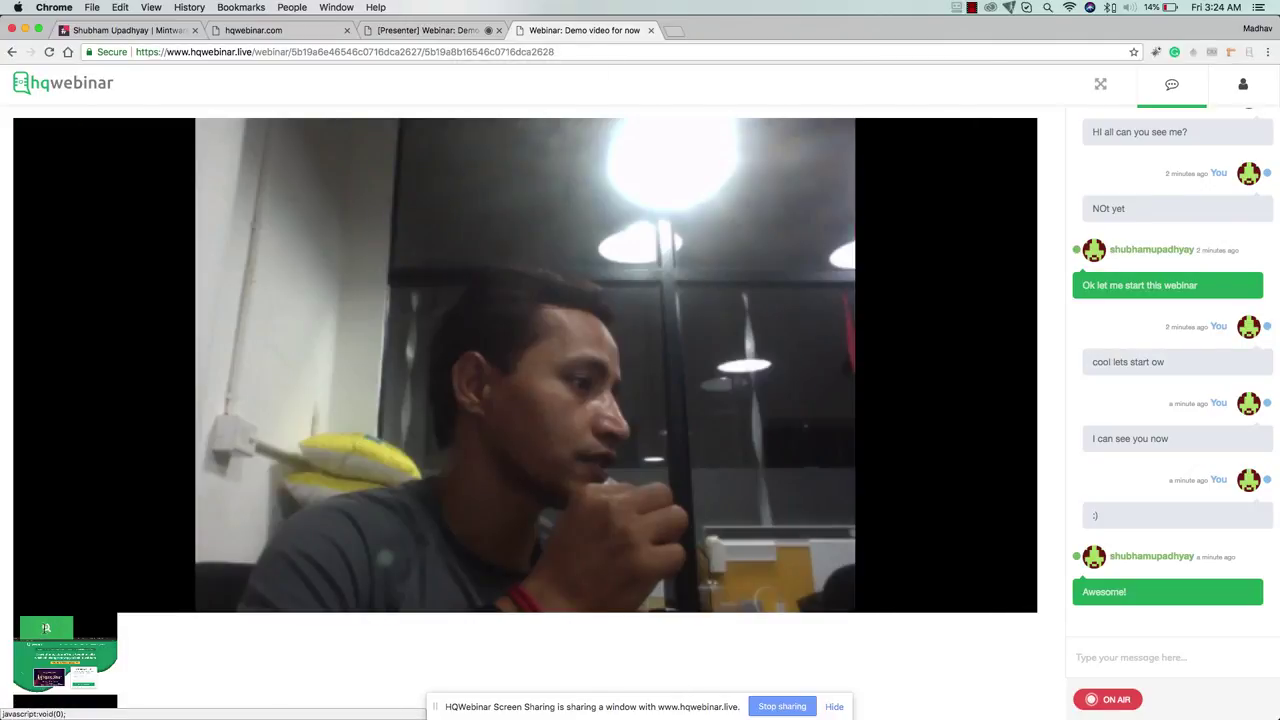
{"action": "left_click", "coordinate": [46, 628]}
{"action": "left_click", "coordinate": [46, 628]}
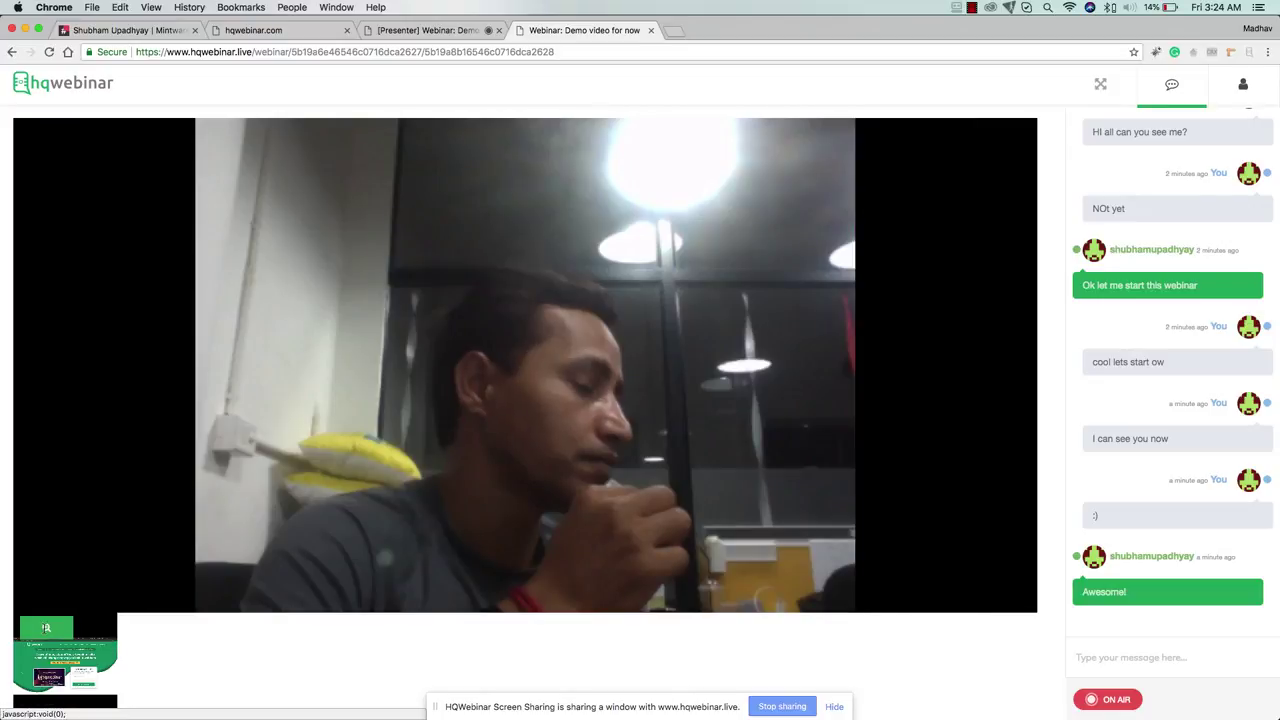
{"action": "left_click", "coordinate": [450, 31]}
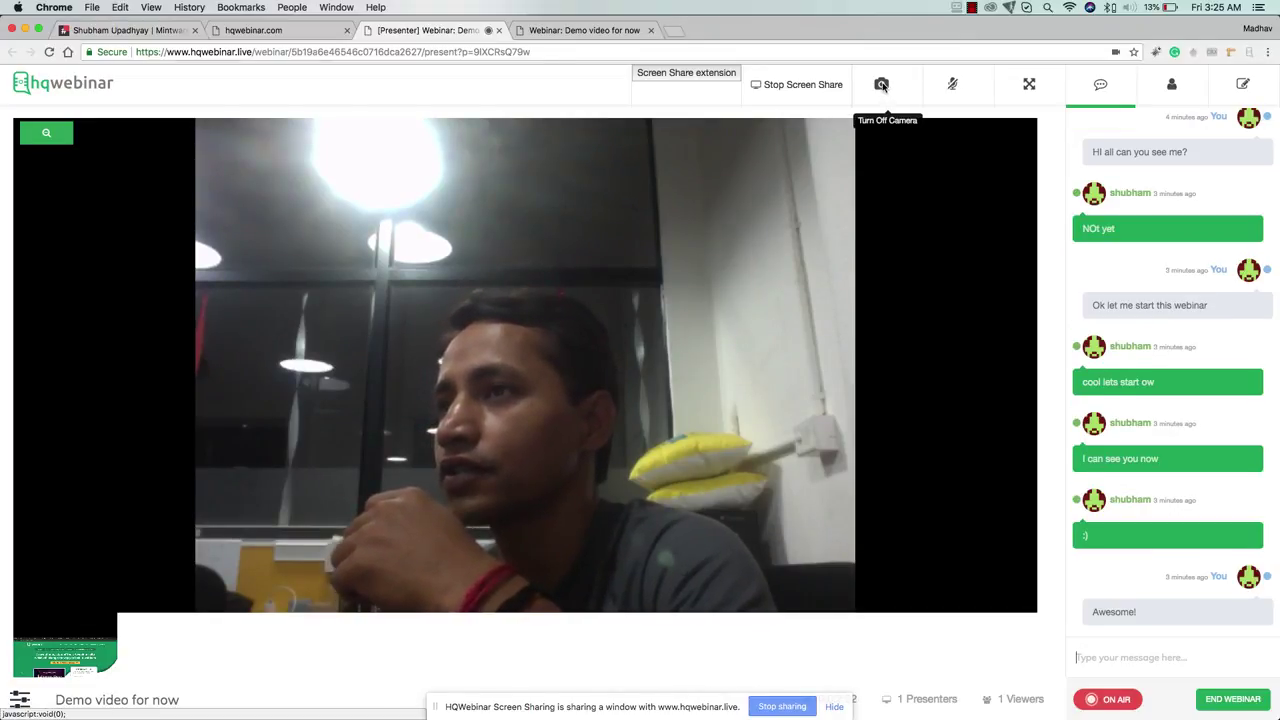
Toggle the presenter's camera off and on repeatedly, leaving it on
{"action": "left_click", "coordinate": [881, 85]}
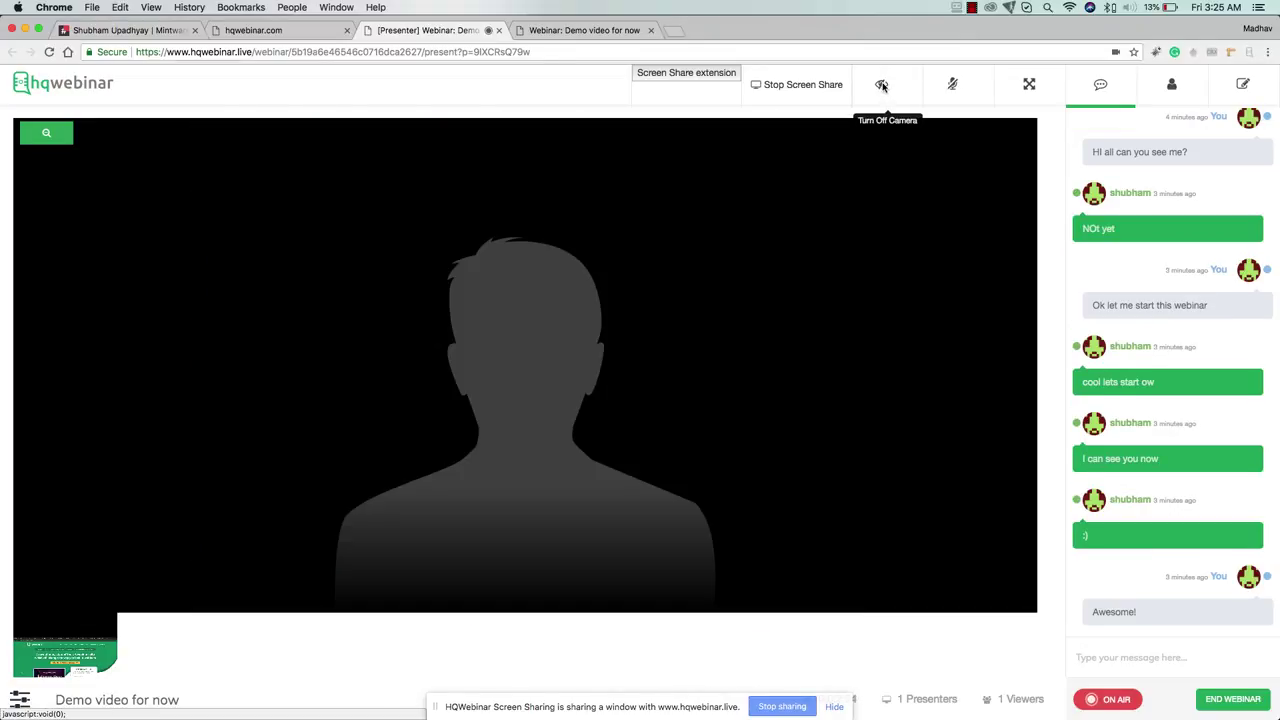
{"action": "left_click", "coordinate": [881, 85]}
{"action": "left_click", "coordinate": [881, 85]}
{"action": "left_click", "coordinate": [881, 85]}
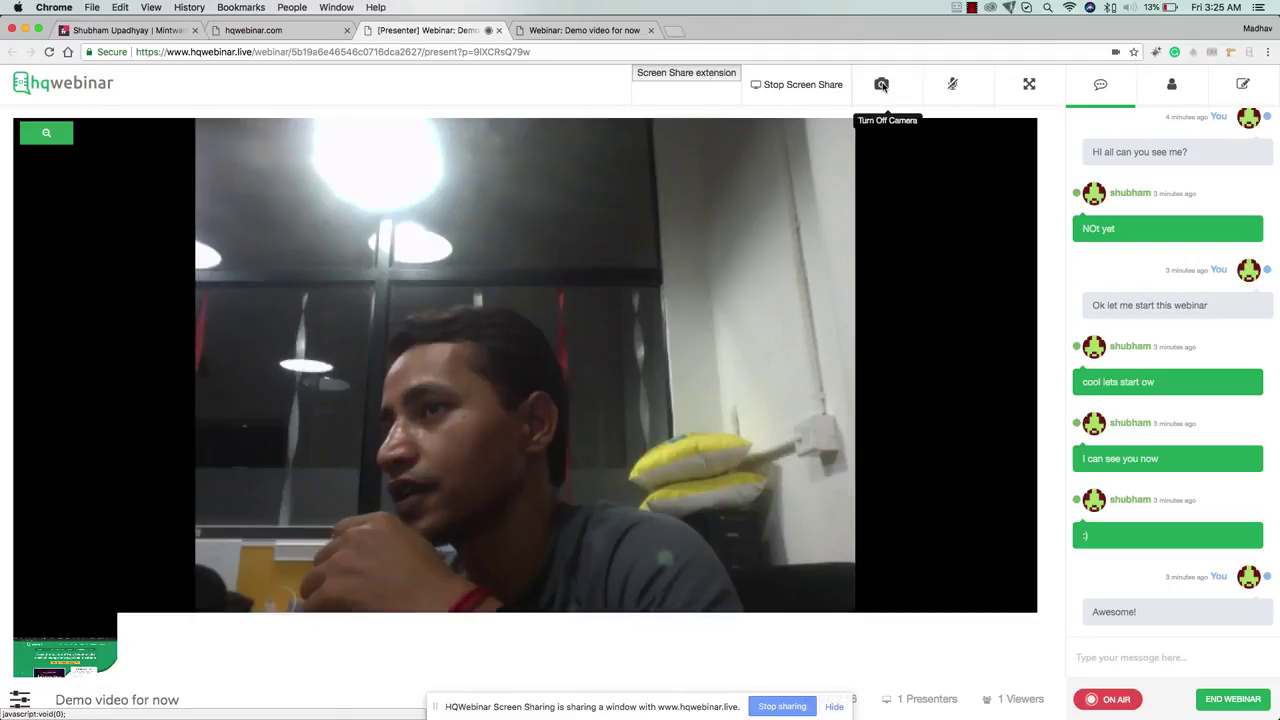
{"action": "left_click", "coordinate": [881, 85]}
{"action": "left_click", "coordinate": [881, 85]}
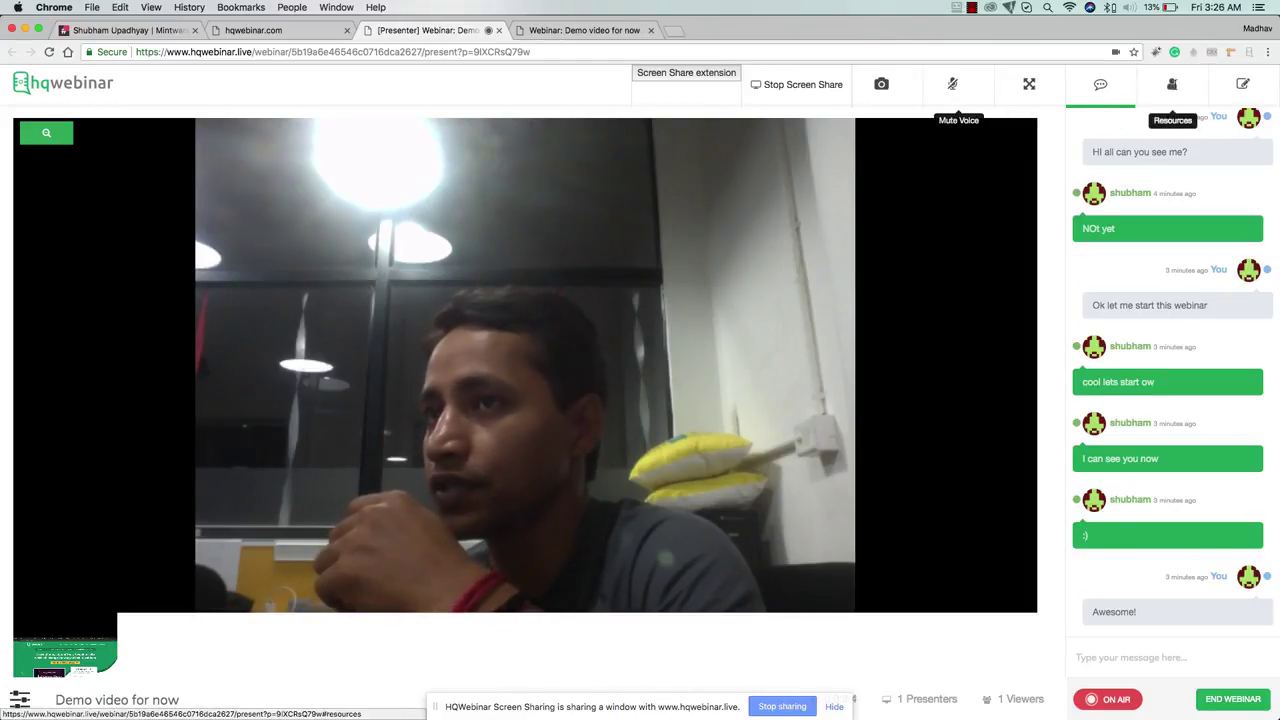
Add the notes 'Hi this is note' and two test notes in the Notes panel
{"action": "left_click", "coordinate": [1243, 84]}
{"action": "left_click", "coordinate": [1150, 657]}
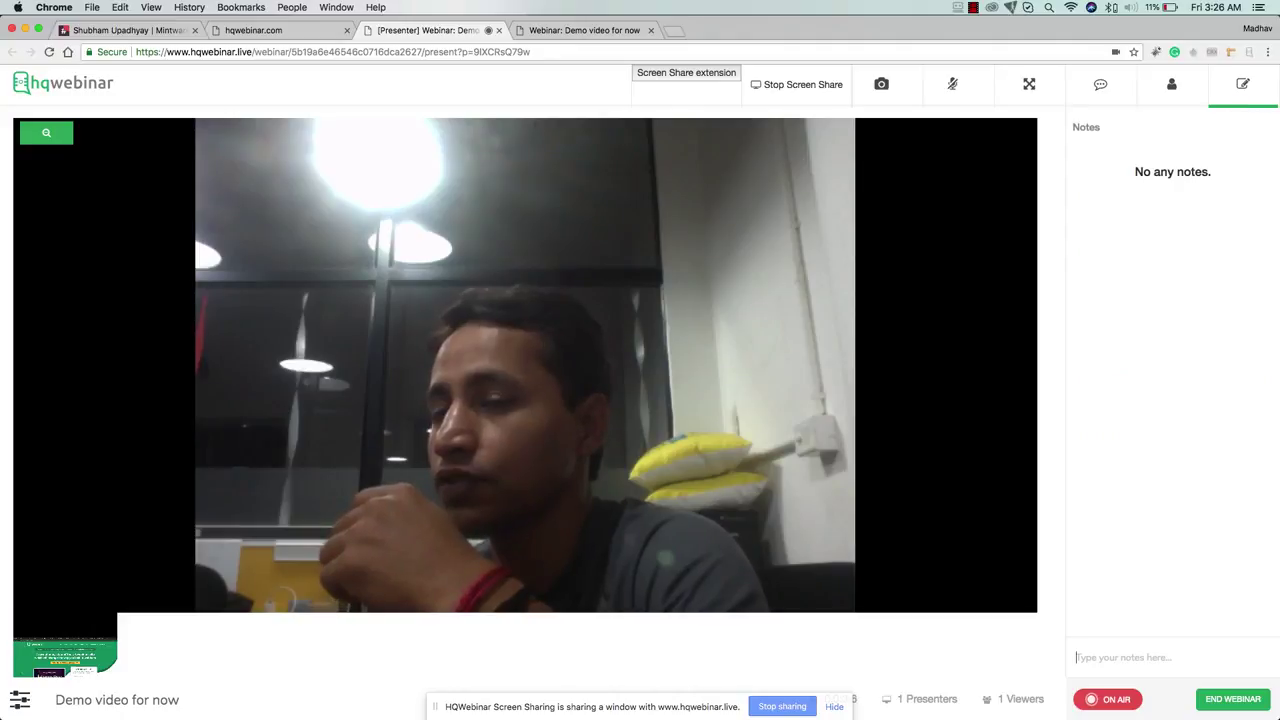
{"action": "type", "text": "Hi th"}
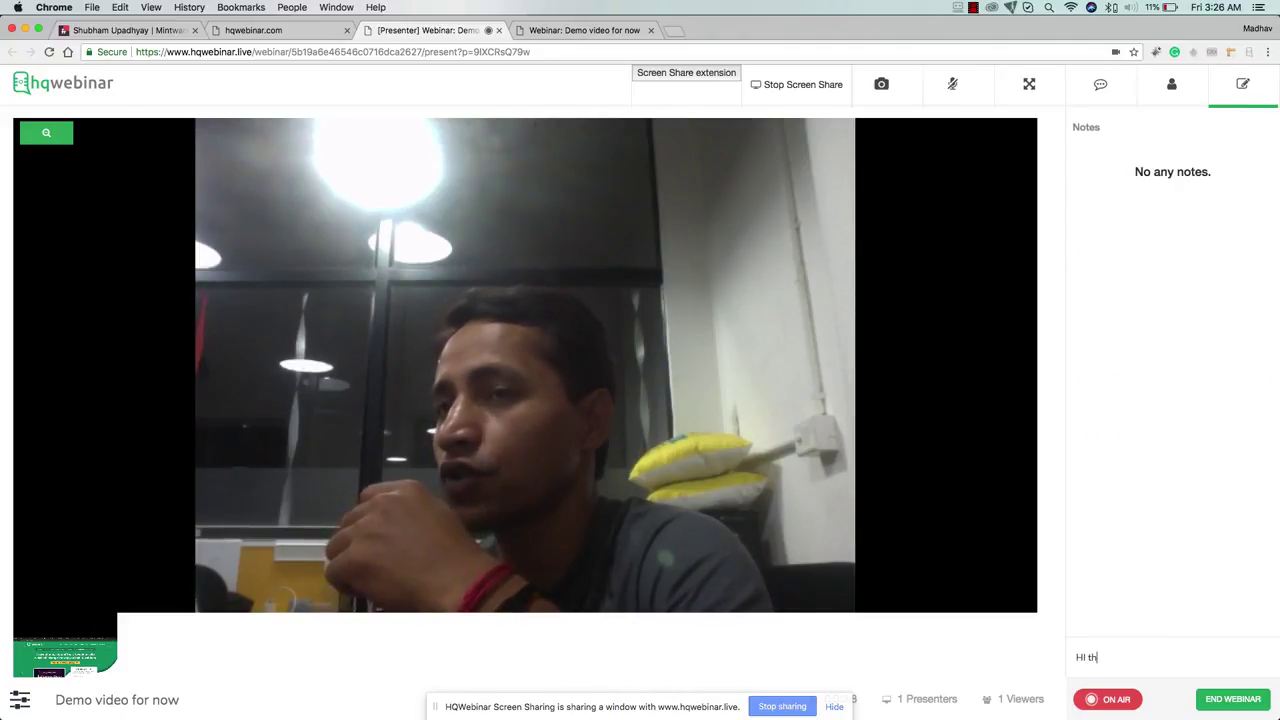
{"action": "type", "text": "is is note"}
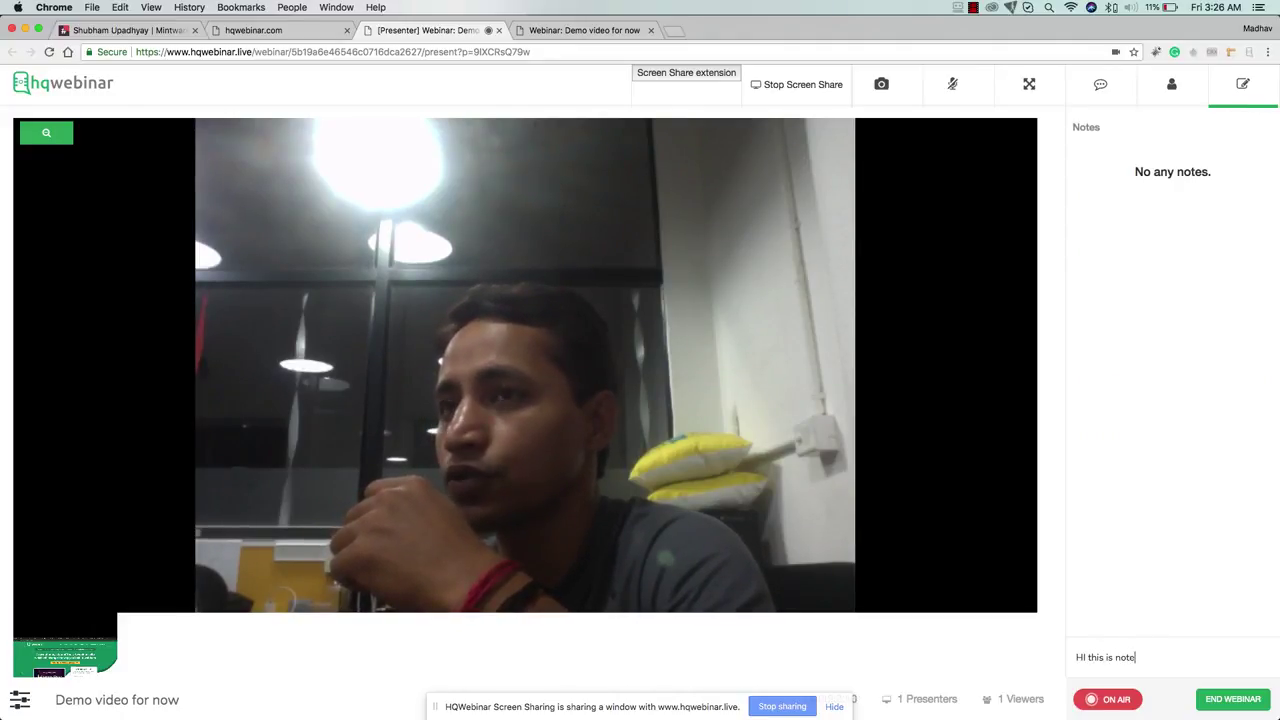
{"action": "key", "text": "Return"}
{"action": "type", "text": "sdsdsdfsdfs"}
{"action": "key", "text": "Return"}
{"action": "type", "text": "fsdfsfsdfsf"}
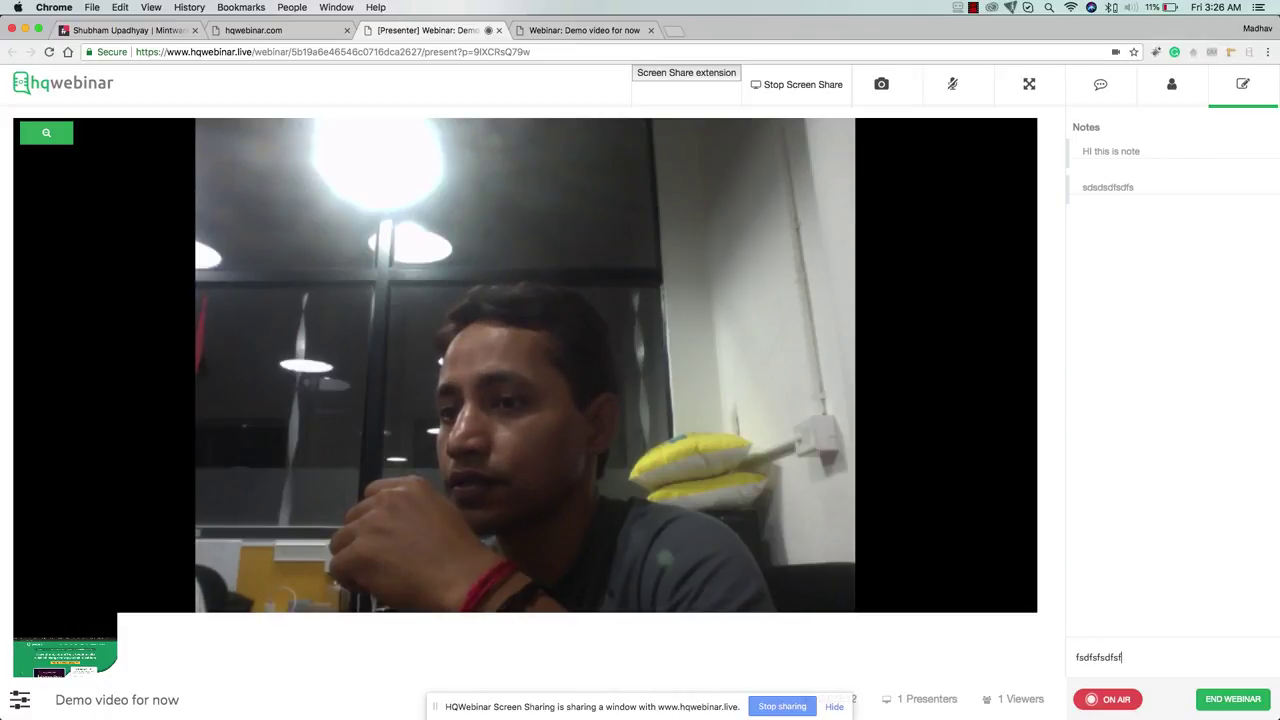
{"action": "type", "text": "sdjfs fsdhkjfsf sdkjfhsjkf fhsdssfkjhsdfs fsdjkhfsjk fsufhsd fjksdhfjksd hfskd"}
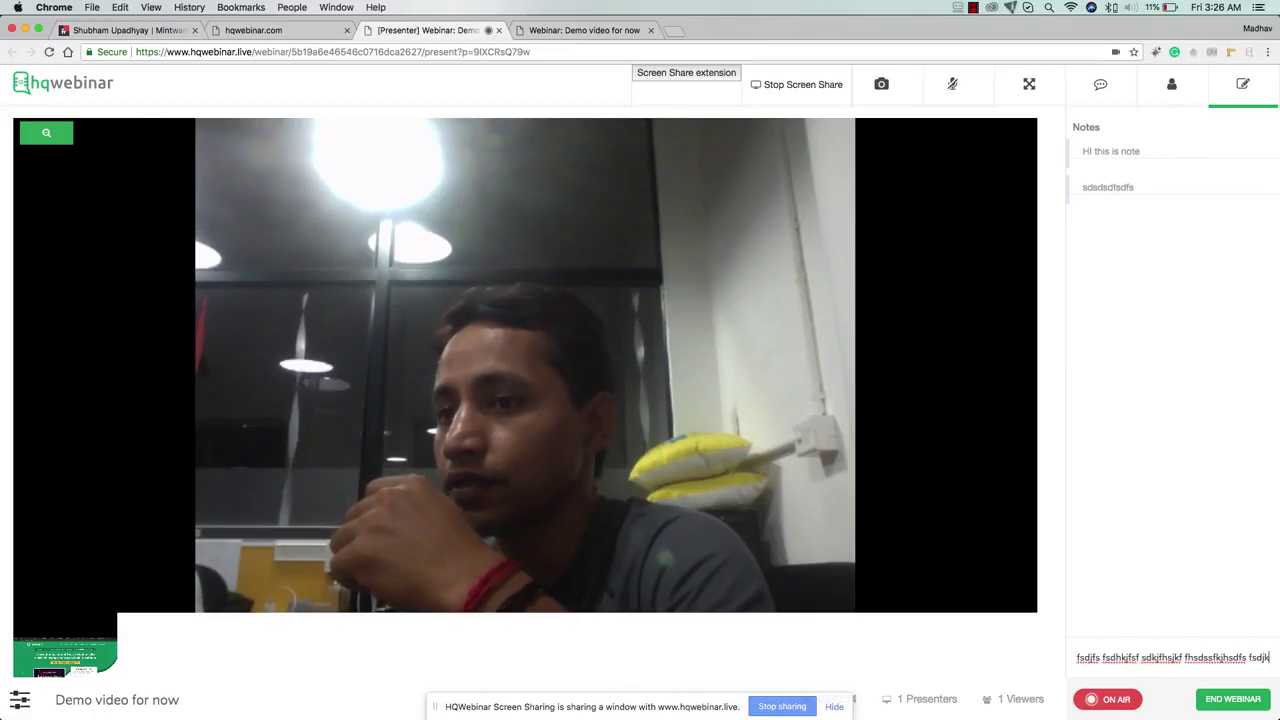
{"action": "key", "text": "Return"}
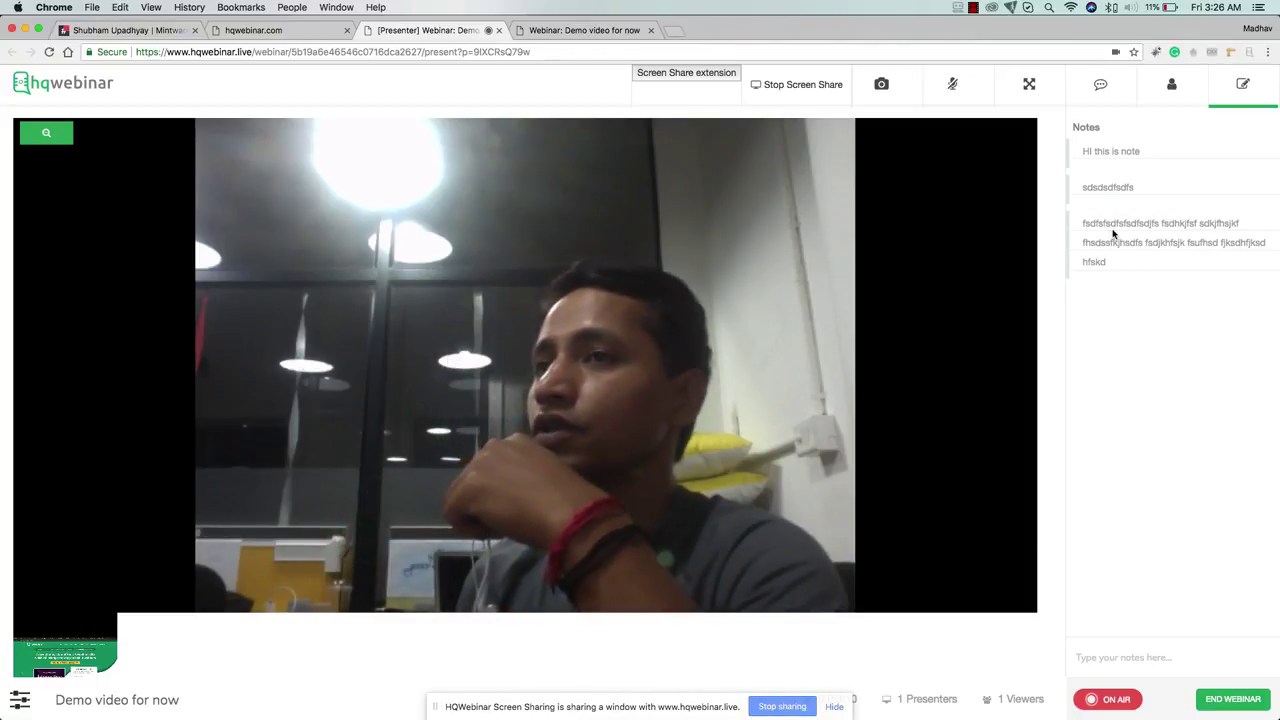
End the webinar, confirm with Yes, and check the attendee's thank-you page
{"action": "left_click", "coordinate": [1100, 88]}
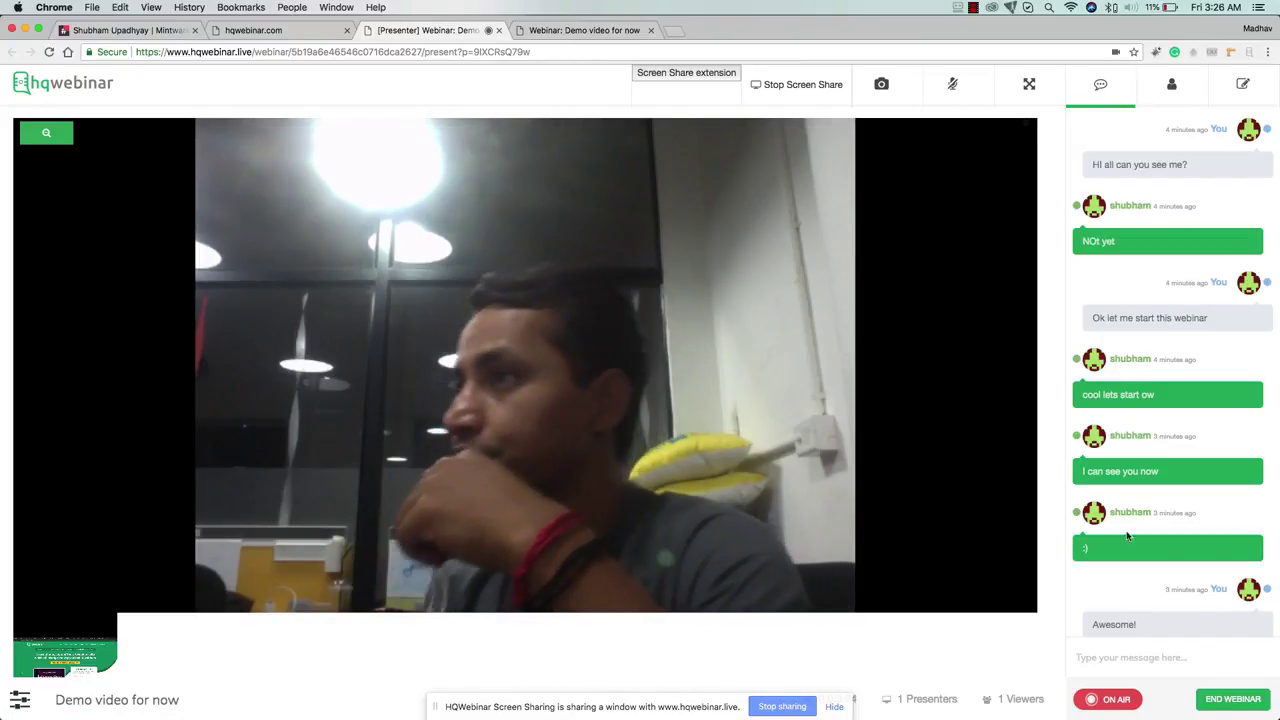
{"action": "left_click", "coordinate": [1228, 700]}
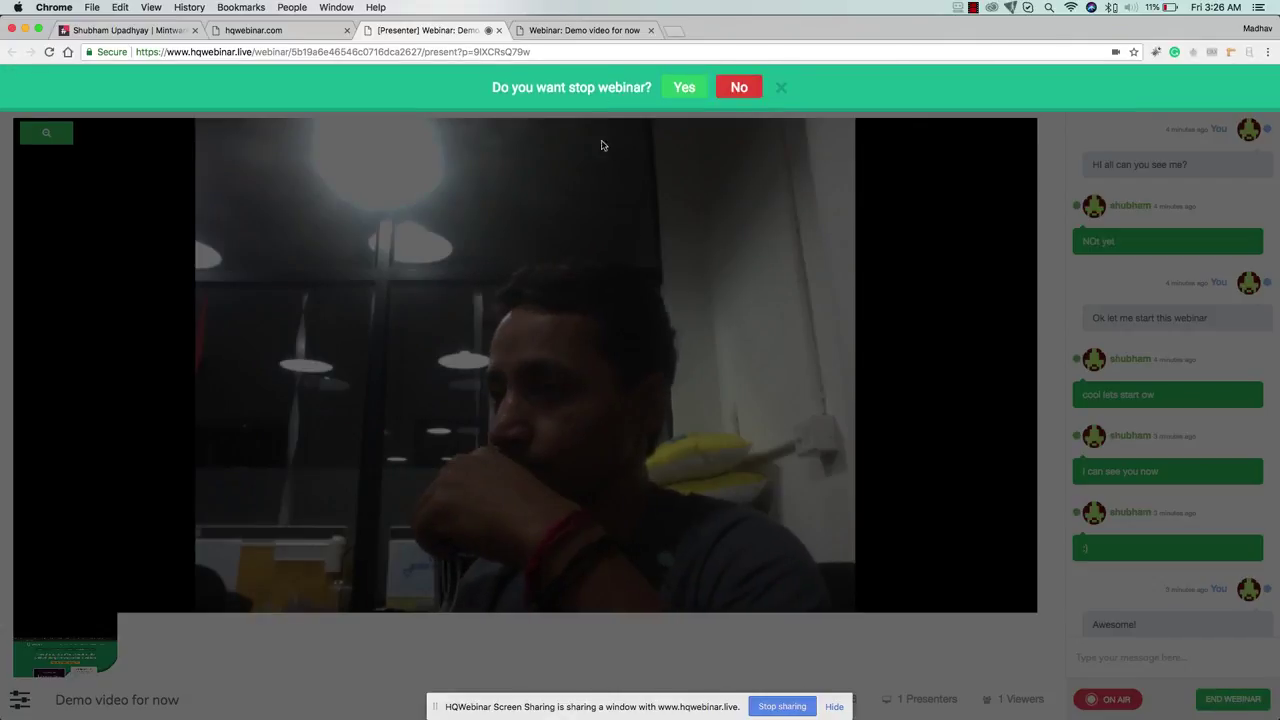
{"action": "left_click", "coordinate": [684, 87]}
{"action": "left_click", "coordinate": [580, 30]}
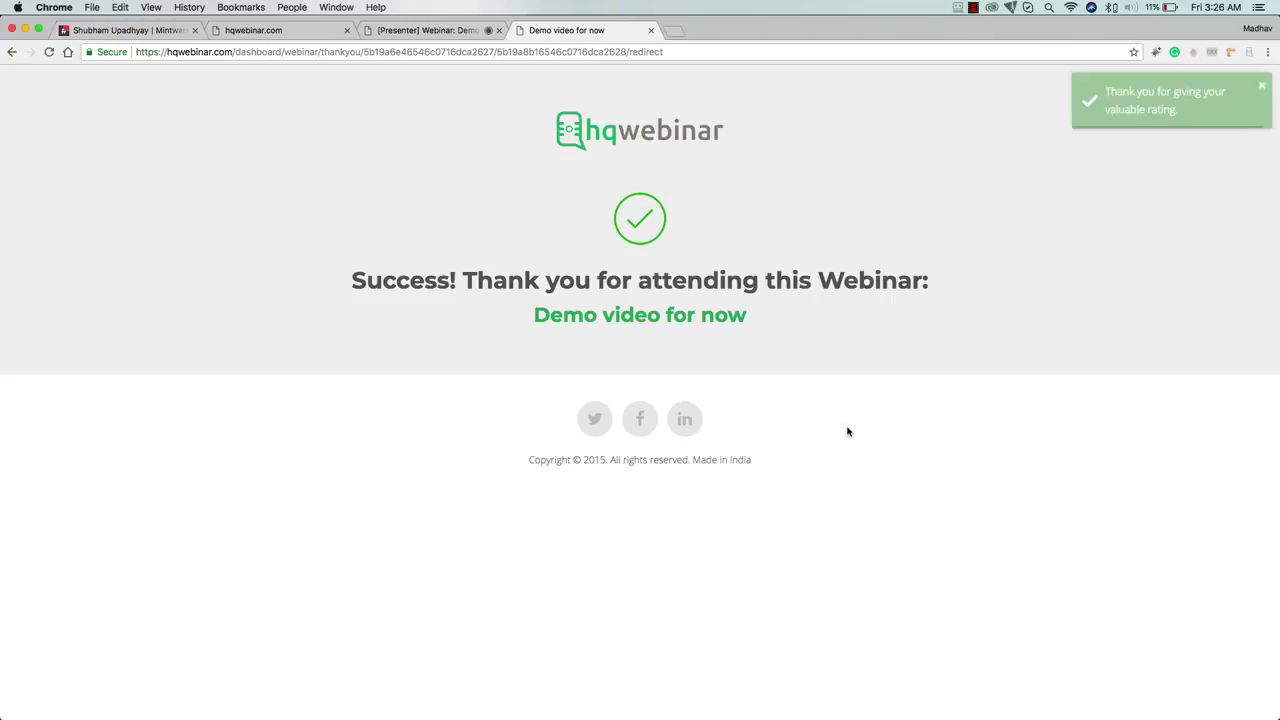
{"action": "left_click", "coordinate": [451, 31]}
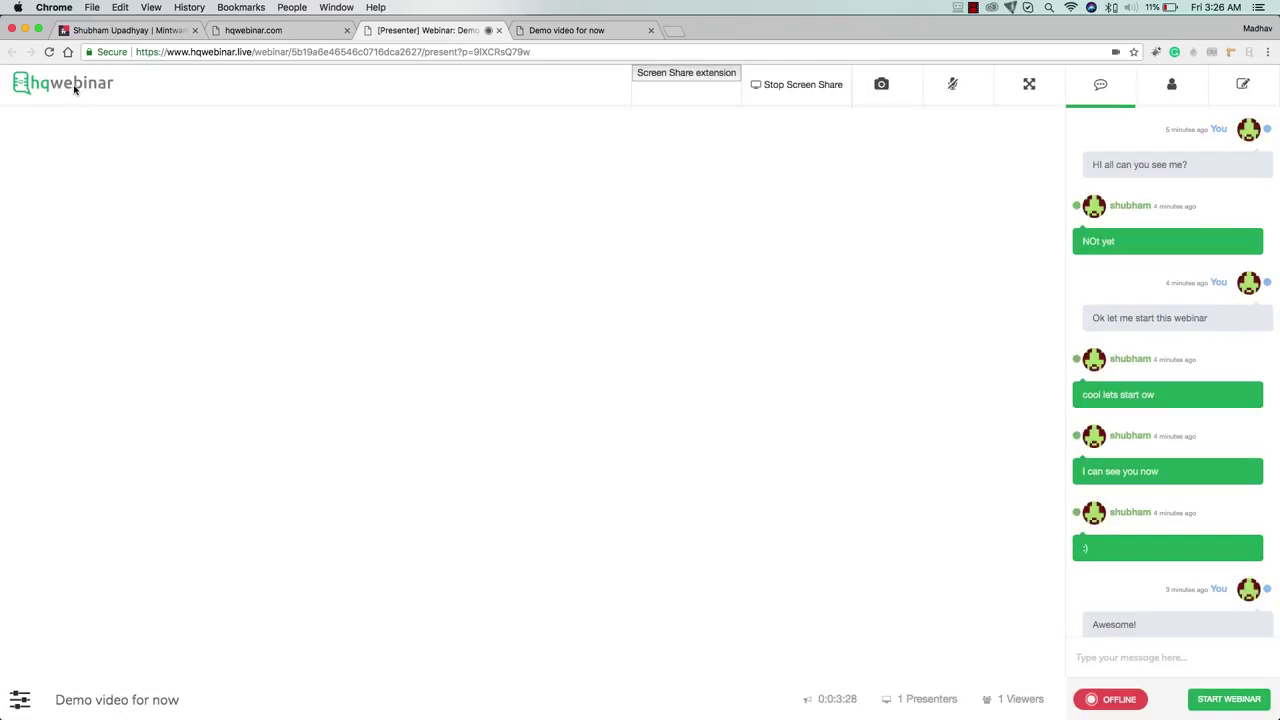
Open the latest past webinar's 1 attendee list, then return to My Webinars
{"action": "left_click", "coordinate": [74, 89]}
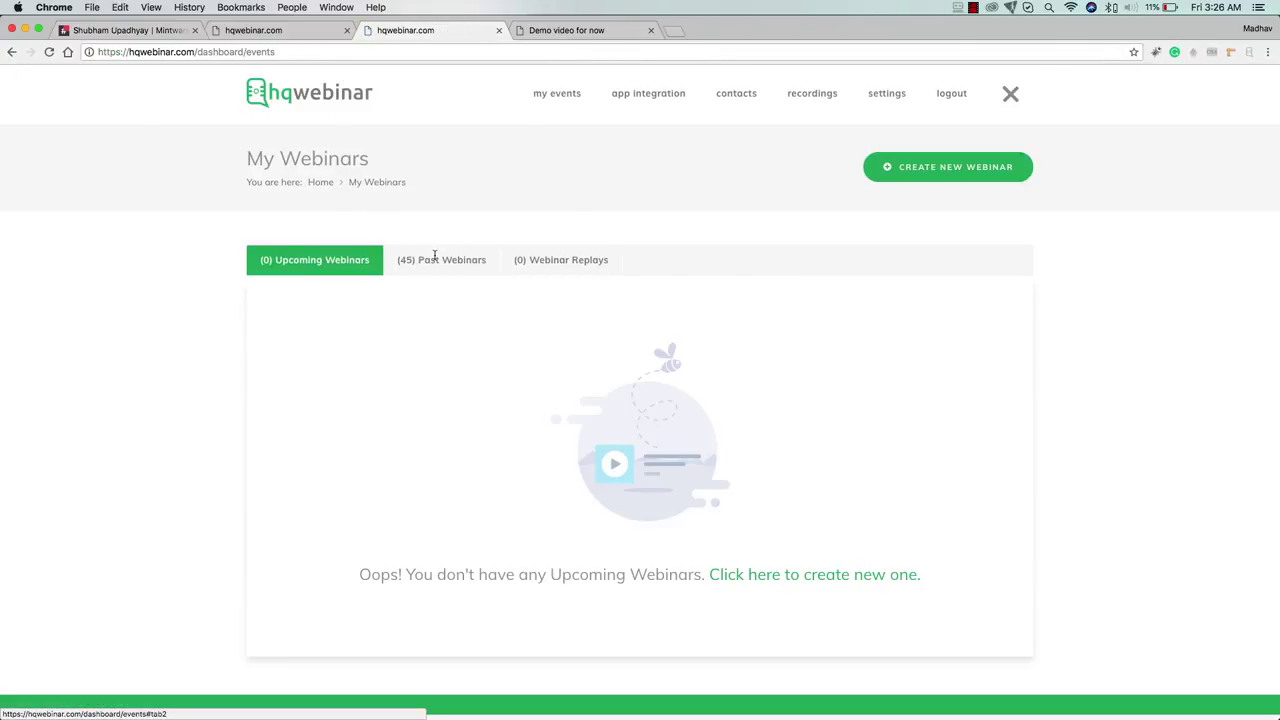
{"action": "left_click", "coordinate": [435, 258]}
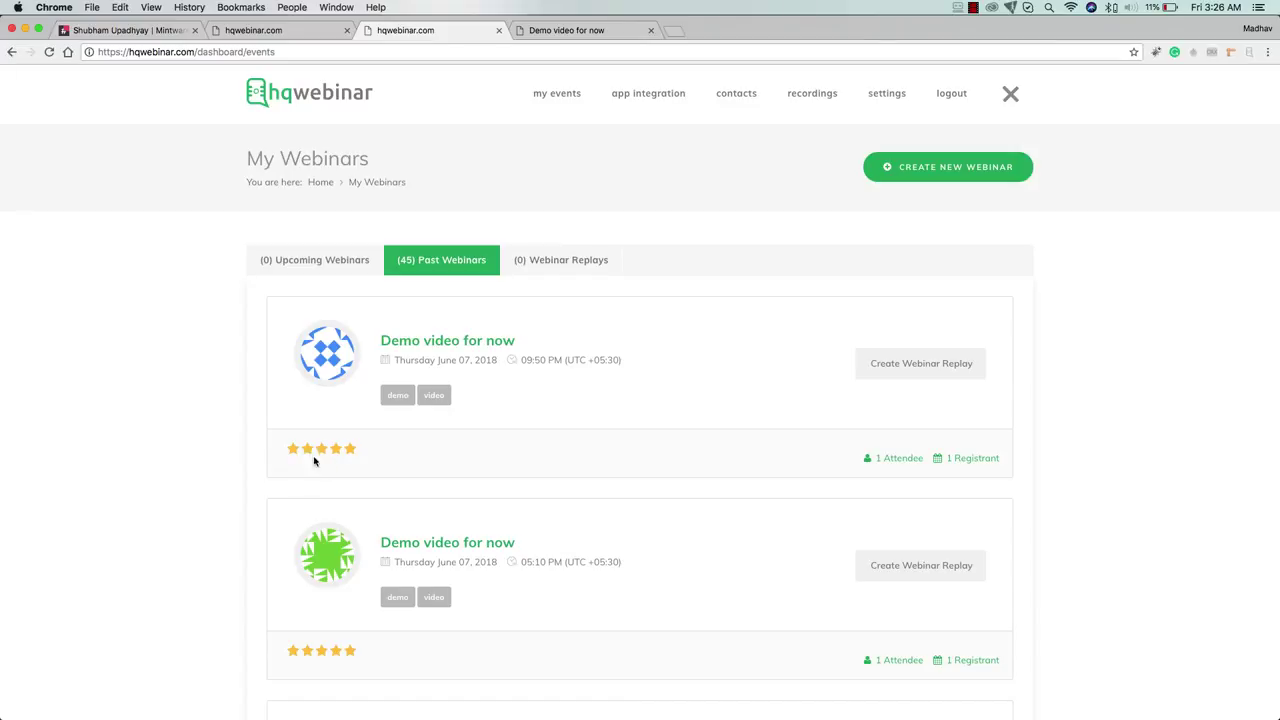
{"action": "left_click", "coordinate": [905, 459]}
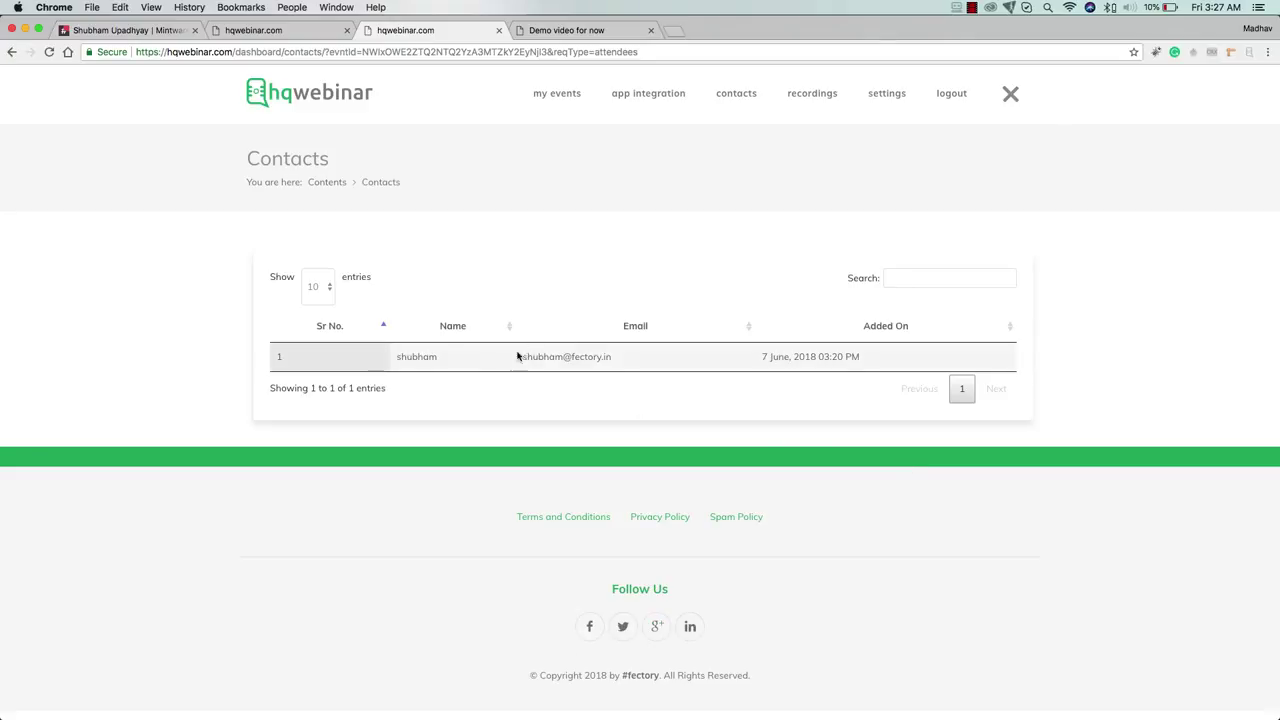
{"action": "left_click", "coordinate": [328, 93]}
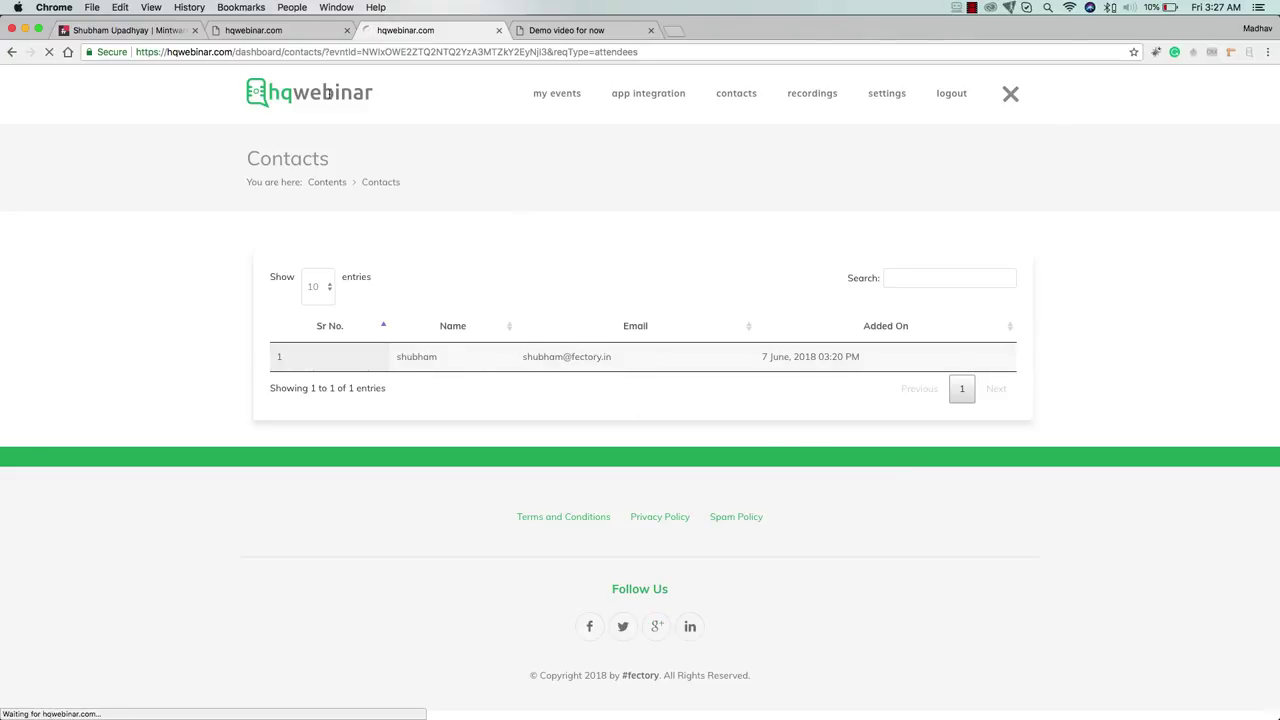